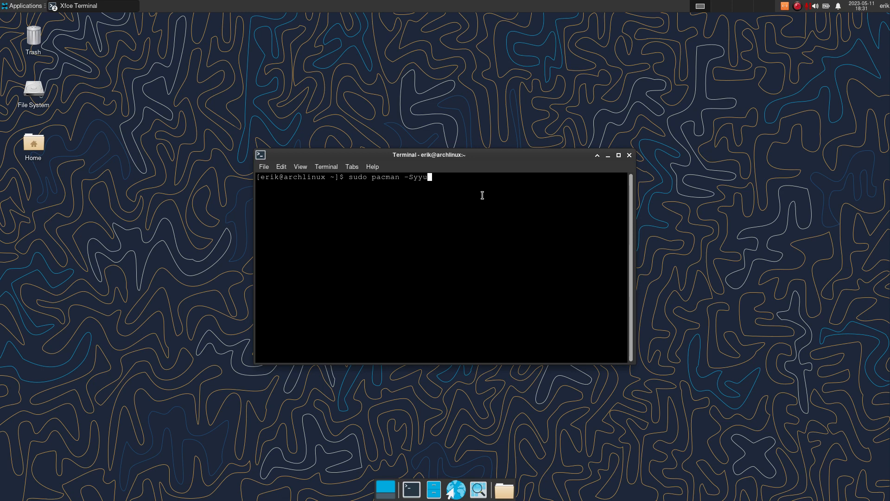
- Run sudo pacman -Syyu and accept the upgrade, updating arcolinux-app-glade-dev-git to 23.05-08
{"action": "key", "text": "Return"}
{"action": "key", "text": "Return"}
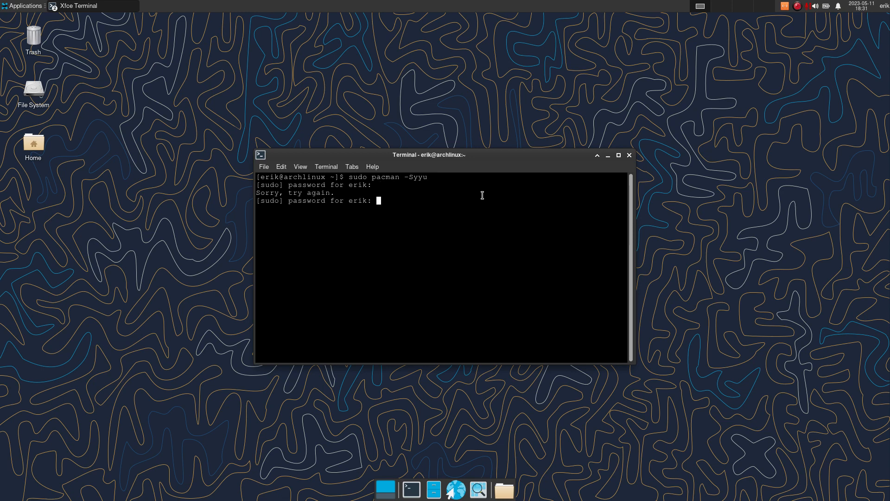
{"action": "key", "text": "Return"}
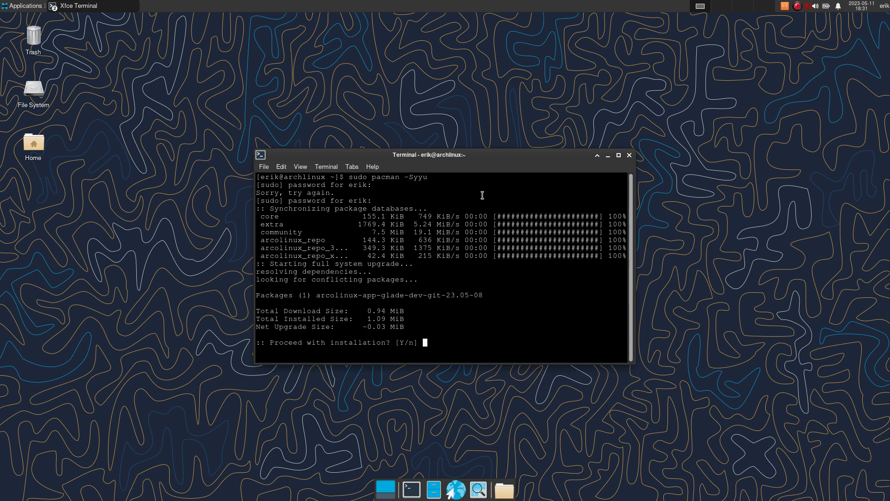
{"action": "key", "text": "Return"}
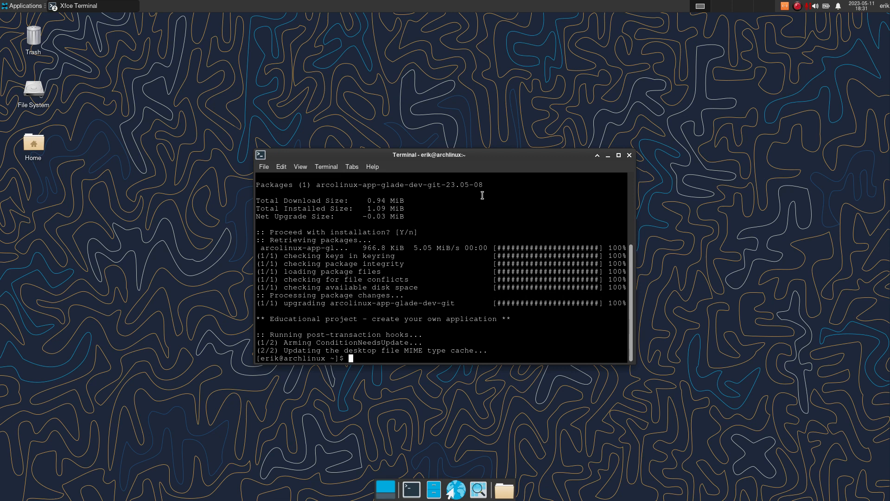
- Launch ArcoLinux Application Glade with the aag command and authenticate
{"action": "type", "text": "aag"}
{"action": "key", "text": "Return"}
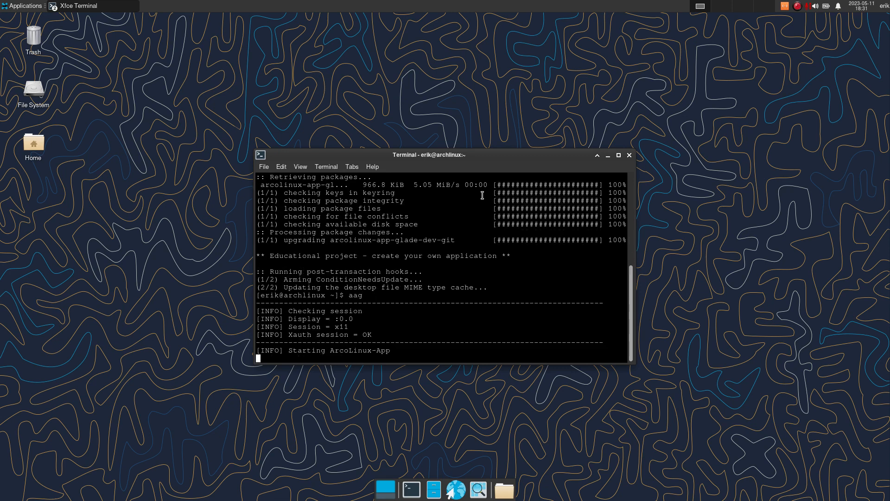
{"action": "key", "text": "Return"}
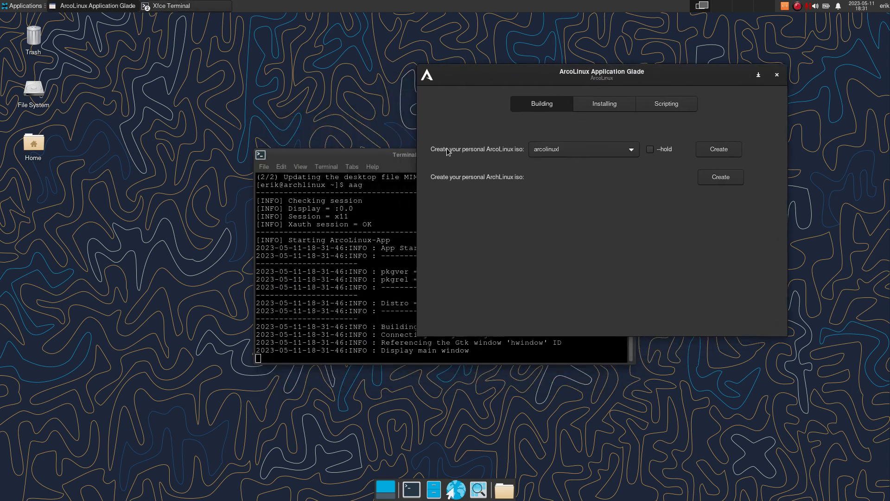
- Close the spare empty terminal and arrange the Glade window beside its log terminal
{"action": "left_click", "coordinate": [341, 164]}
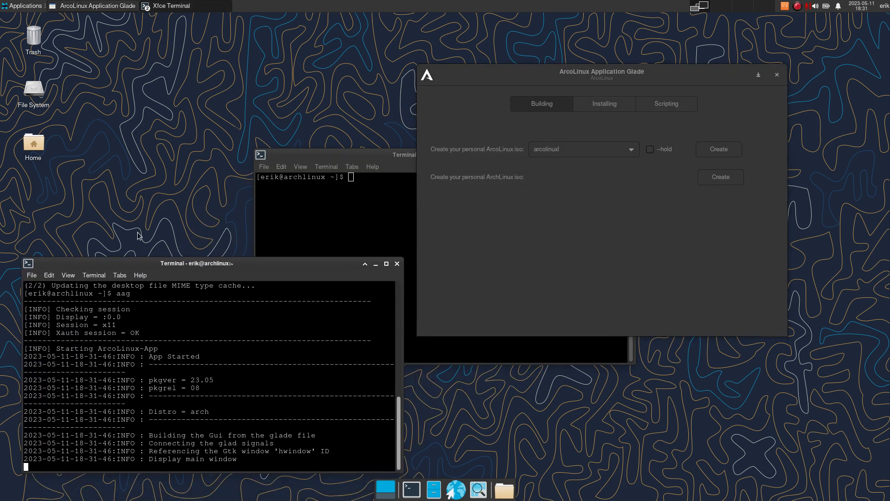
{"action": "left_click", "coordinate": [322, 156]}
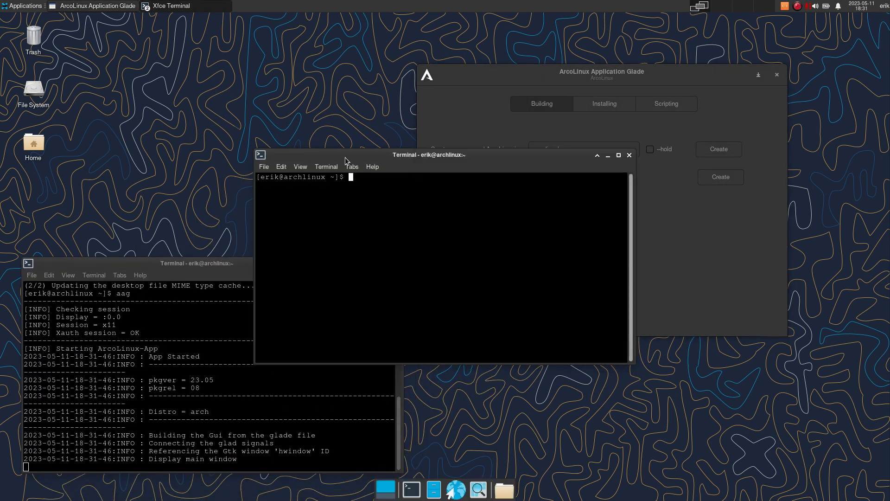
{"action": "left_click", "coordinate": [630, 155]}
{"action": "left_click_drag", "start_coordinate": [570, 79], "coordinate": [576, 80]}
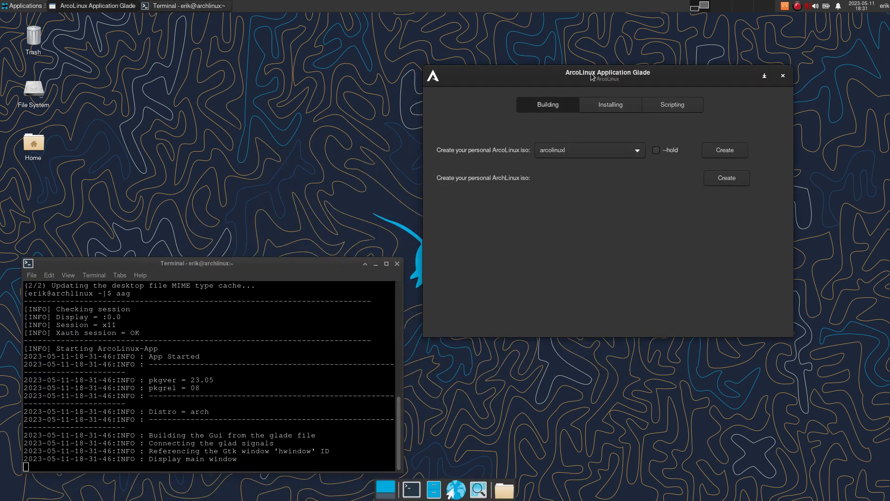
{"action": "left_click_drag", "start_coordinate": [239, 263], "coordinate": [236, 253]}
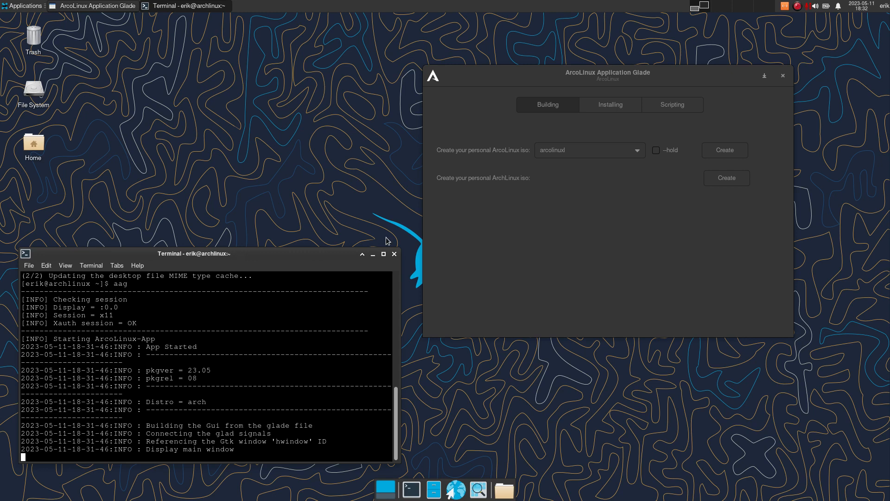
{"action": "left_click", "coordinate": [625, 76]}
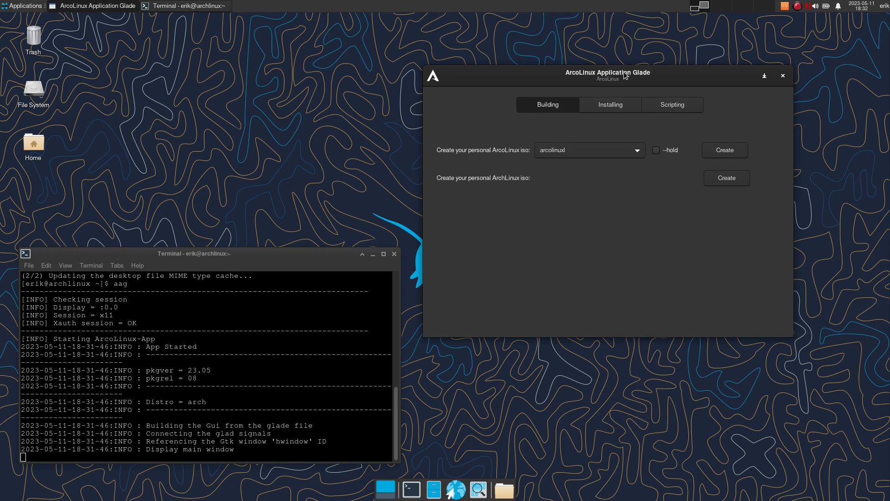
{"action": "left_click_drag", "start_coordinate": [625, 75], "coordinate": [652, 67]}
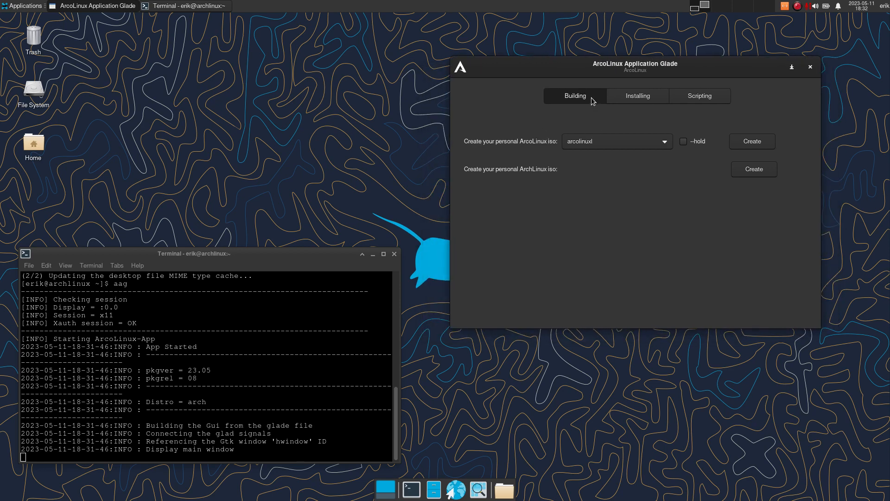
- Start building the arcolinuxl ISO and open Thunar on the home folder
{"action": "left_click", "coordinate": [744, 145]}
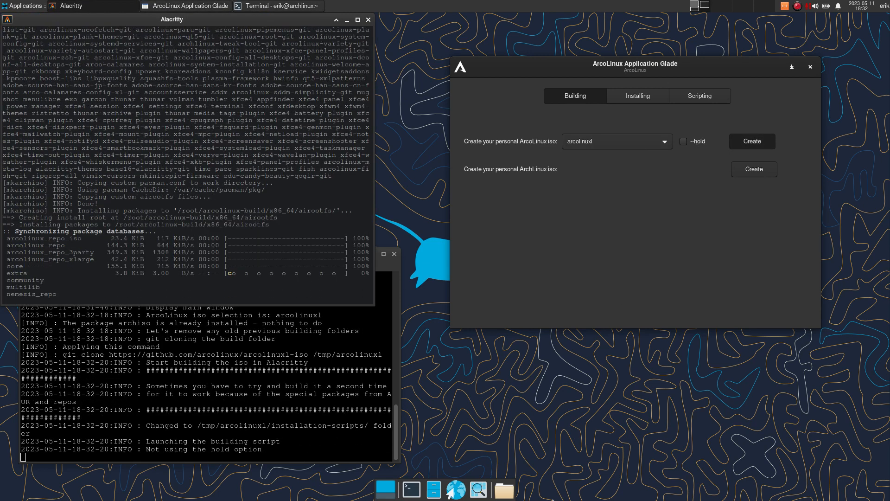
{"action": "left_click", "coordinate": [506, 491]}
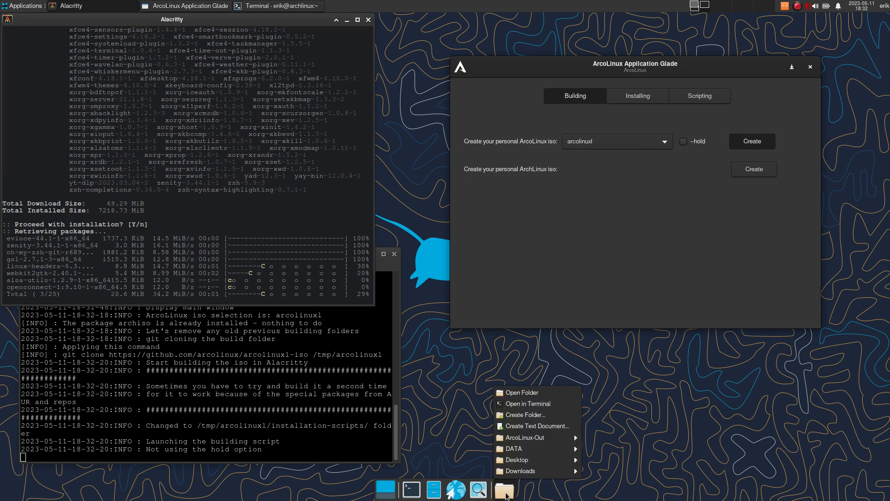
{"action": "left_click", "coordinate": [545, 394]}
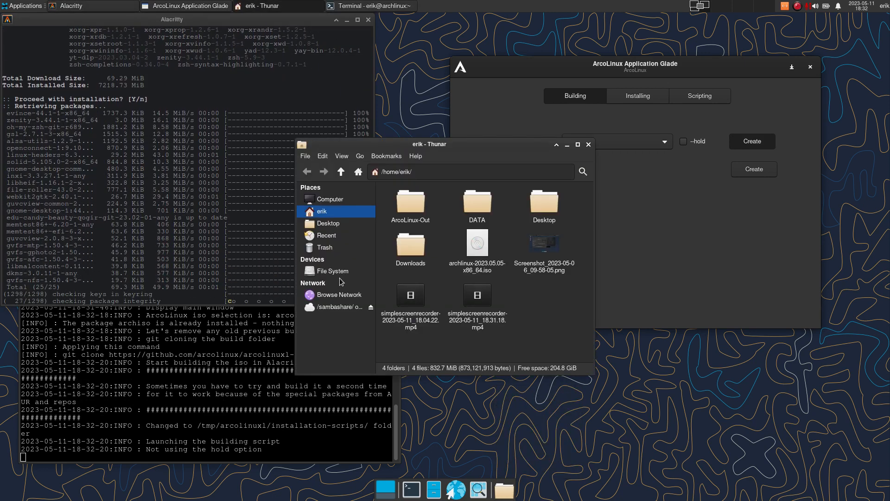
- Browse to /tmp/arcolinuxl, move that window lower right, and open a second home-folder window
{"action": "left_click", "coordinate": [341, 272]}
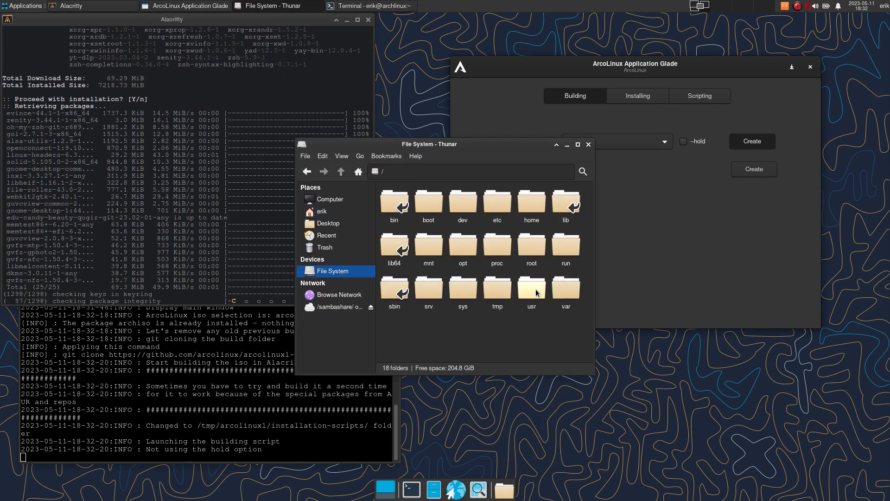
{"action": "left_click", "coordinate": [497, 293]}
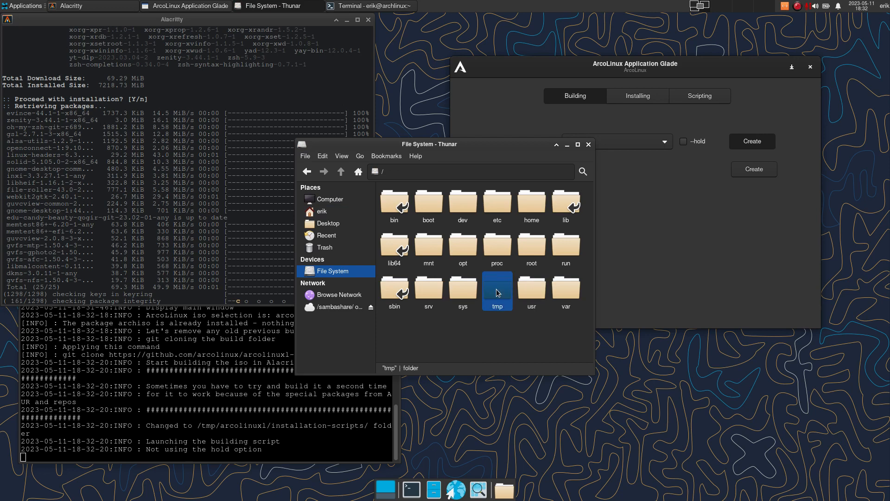
{"action": "double_click", "coordinate": [498, 293]}
{"action": "left_click", "coordinate": [419, 208]}
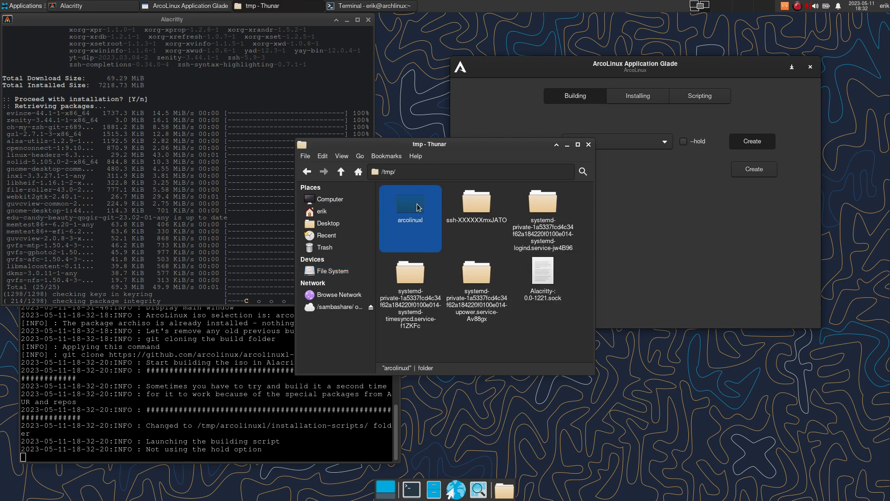
{"action": "double_click", "coordinate": [419, 207]}
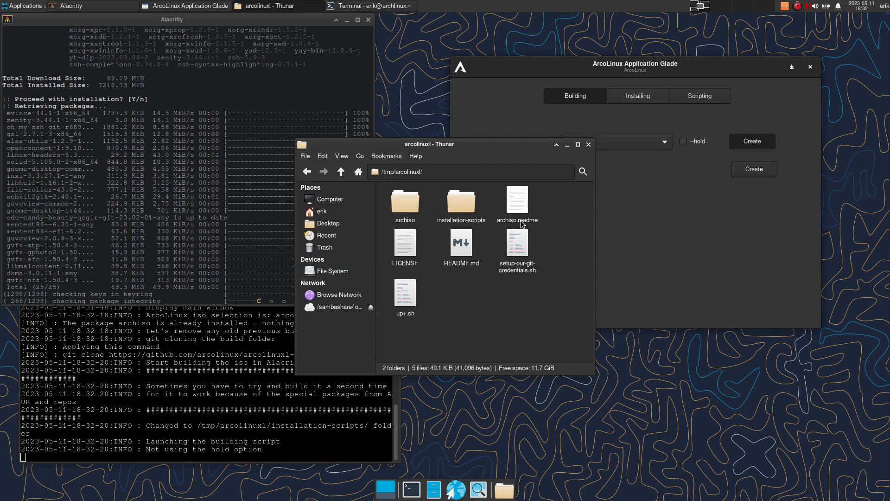
{"action": "left_click_drag", "start_coordinate": [473, 148], "coordinate": [716, 270]}
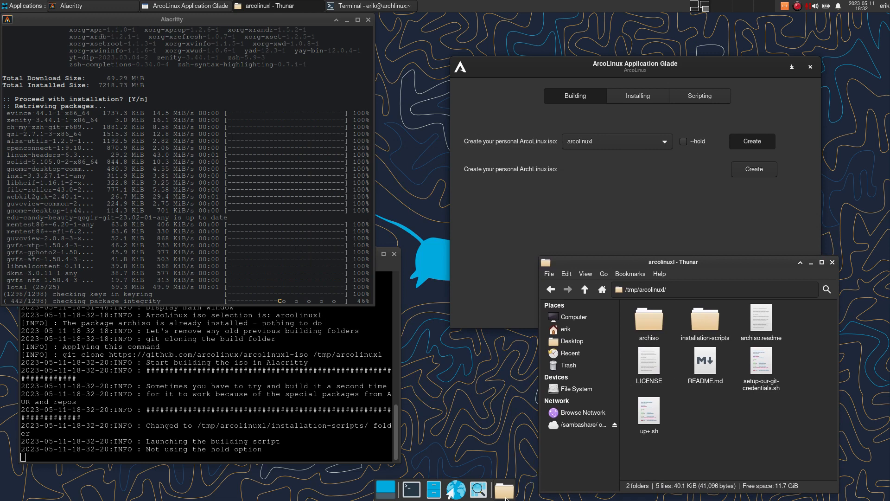
{"action": "left_click", "coordinate": [505, 490]}
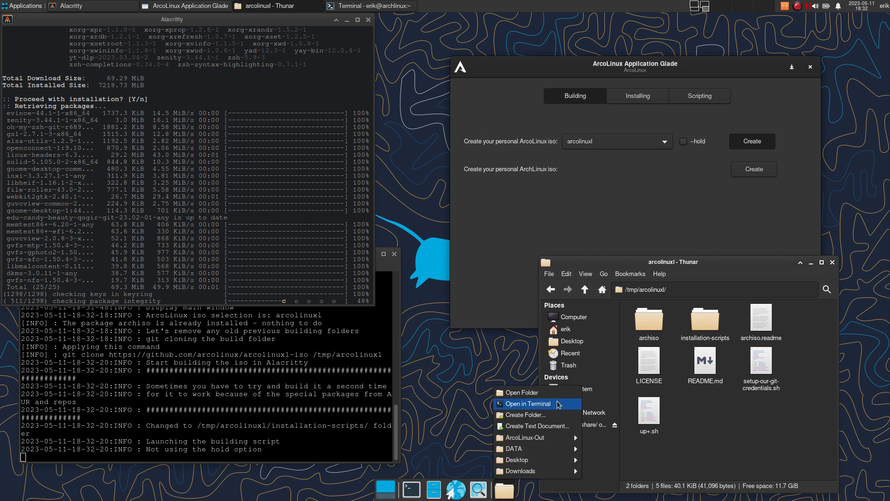
{"action": "left_click", "coordinate": [532, 392]}
- In a new terminal, run sudo thunar with the password to open a root file manager
{"action": "right_click", "coordinate": [549, 300]}
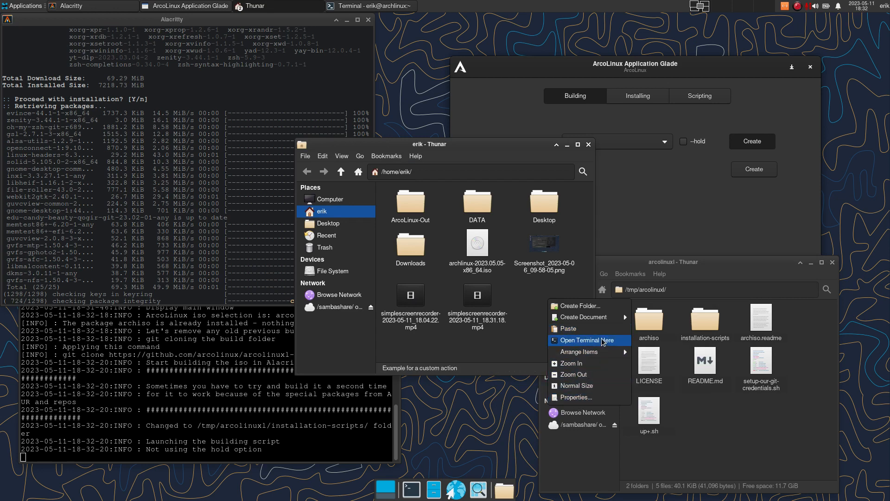
{"action": "left_click", "coordinate": [529, 349]}
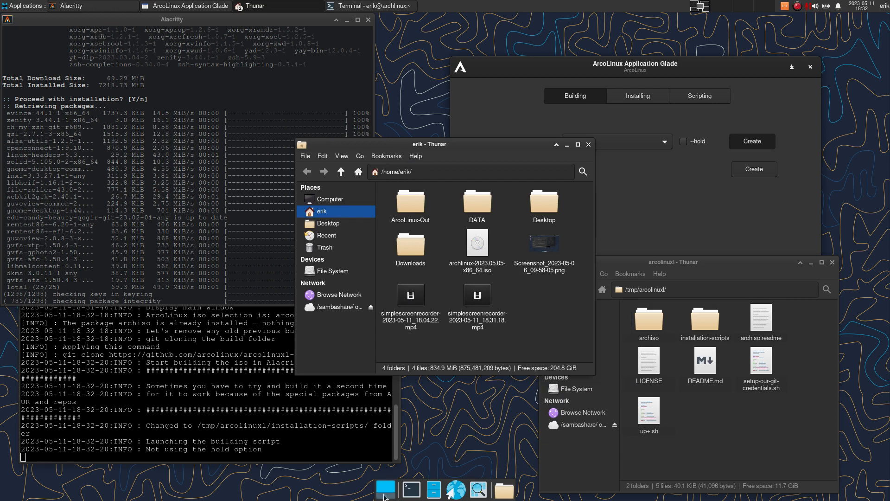
{"action": "left_click", "coordinate": [411, 490]}
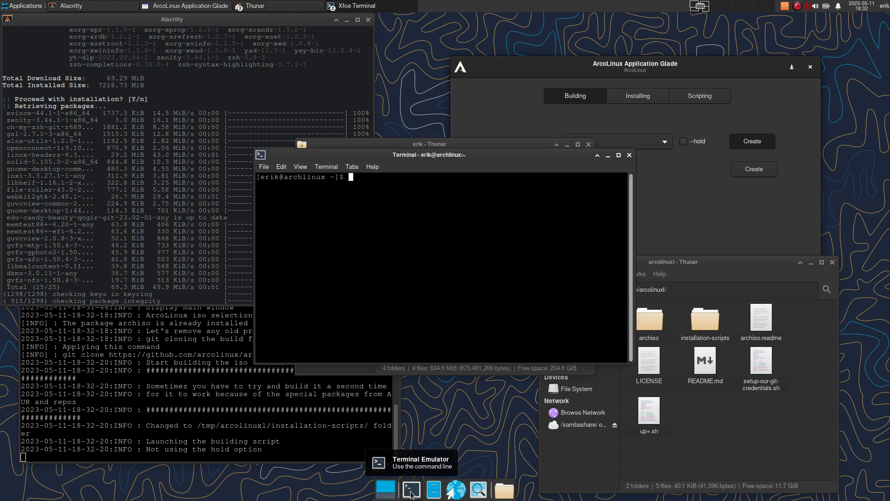
{"action": "type", "text": "suso"}
{"action": "key", "text": "BackSpace"}
{"action": "key", "text": "BackSpace"}
{"action": "key", "text": "BackSpace"}
{"action": "type", "text": "do thunar"}
{"action": "key", "text": "Return"}
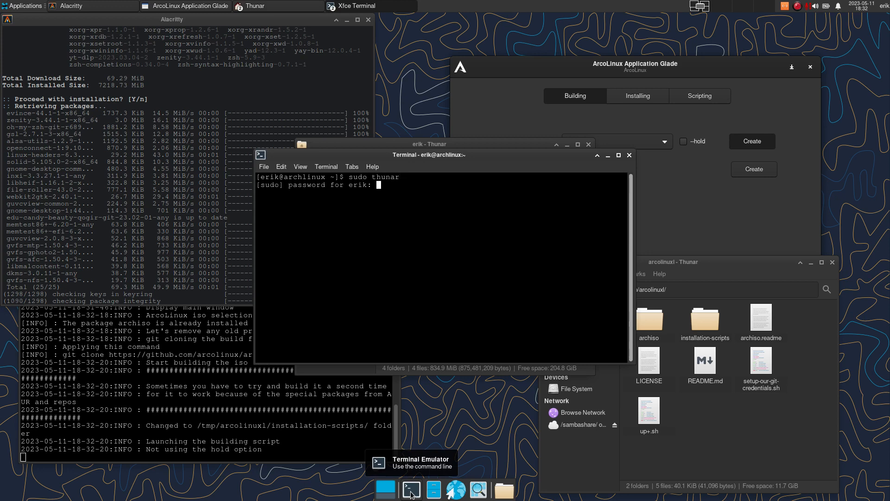
{"action": "key", "text": "Return"}
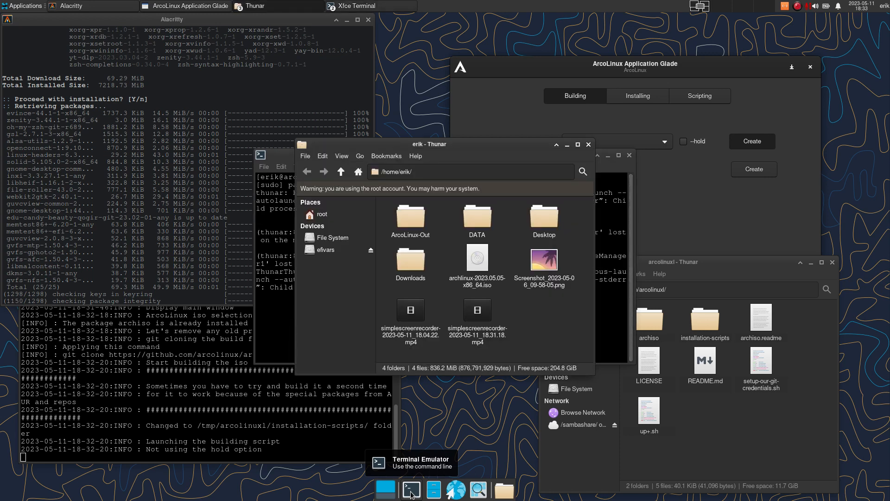
- Hide the terminal, open /root in the root Thunar, select arcolinux-build, and move the window upper right
{"action": "left_click", "coordinate": [291, 159]}
{"action": "left_click", "coordinate": [608, 155]}
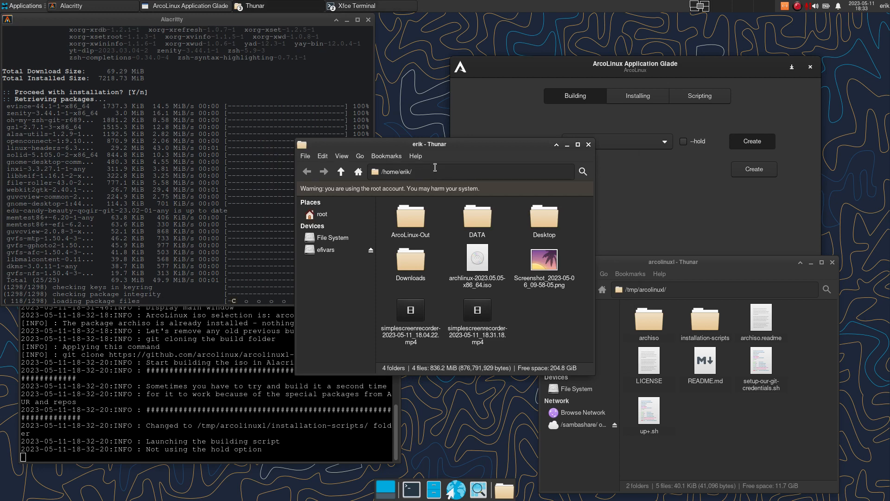
{"action": "left_click_drag", "start_coordinate": [439, 146], "coordinate": [231, 244]}
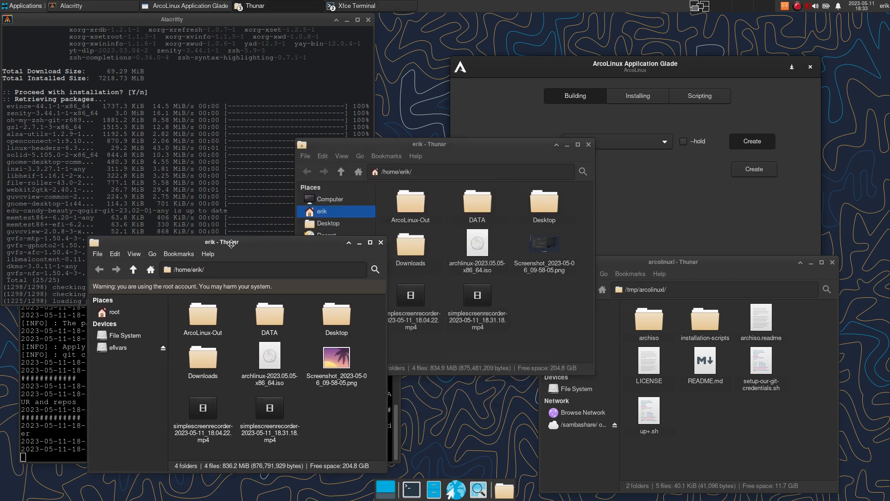
{"action": "left_click", "coordinate": [119, 312]}
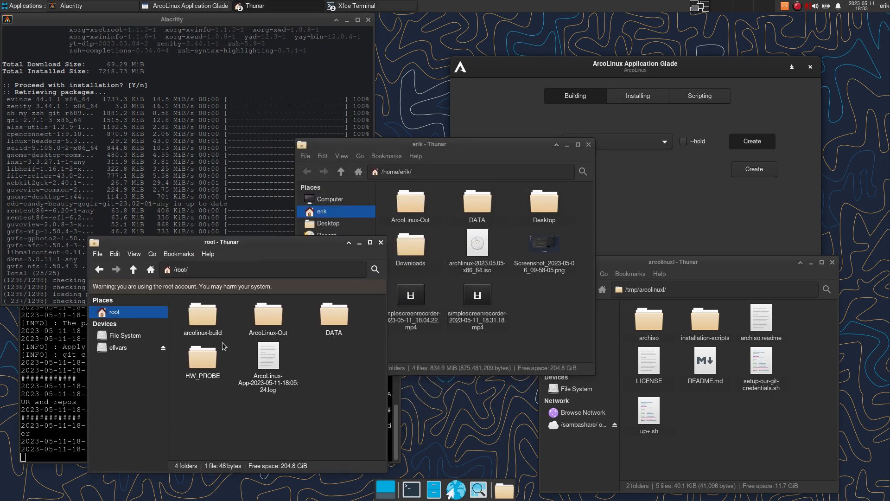
{"action": "left_click", "coordinate": [202, 317]}
{"action": "left_click_drag", "start_coordinate": [302, 237], "coordinate": [713, 44]}
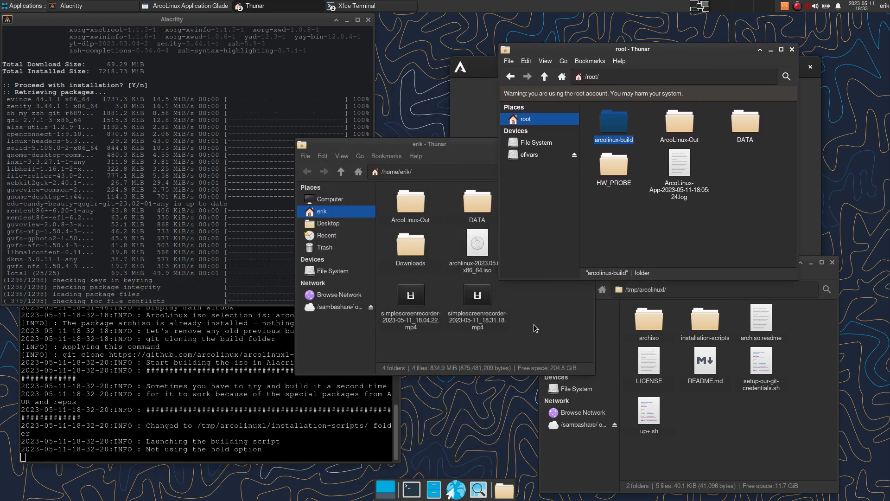
- Shift the home-folder window down-left, raise the /root window further up-right, and select the ArcoLinux-App log
{"action": "left_click_drag", "start_coordinate": [448, 145], "coordinate": [430, 245]}
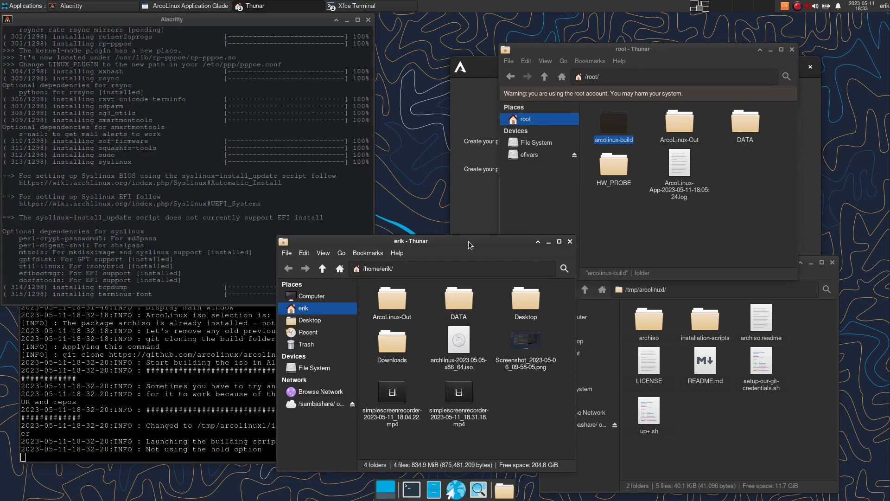
{"action": "left_click", "coordinate": [660, 239]}
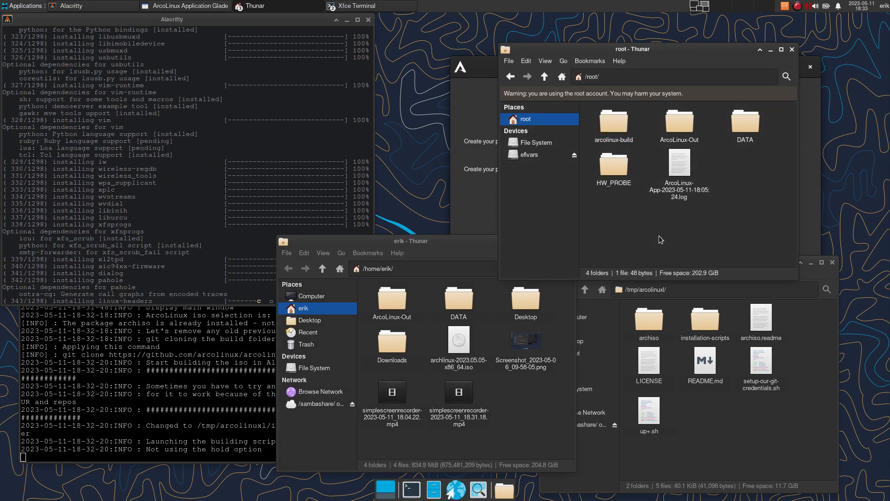
{"action": "left_click", "coordinate": [613, 127]}
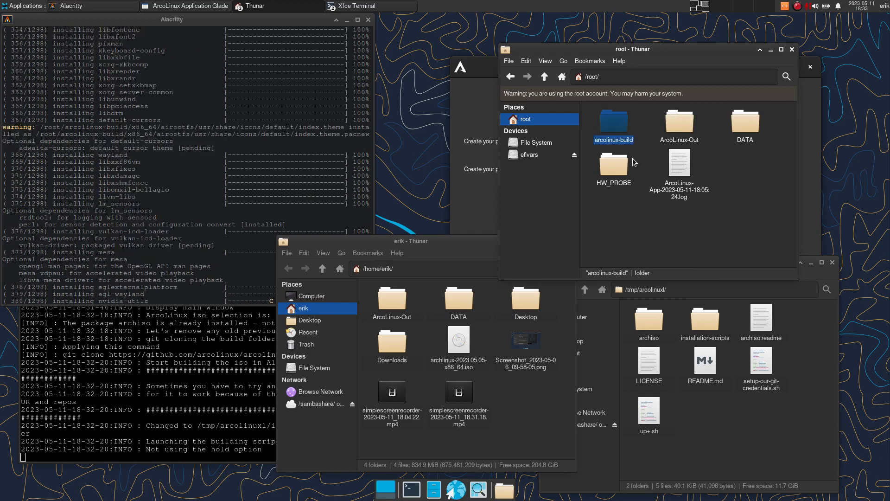
{"action": "left_click_drag", "start_coordinate": [720, 50], "coordinate": [775, 30]}
{"action": "left_click", "coordinate": [736, 156]}
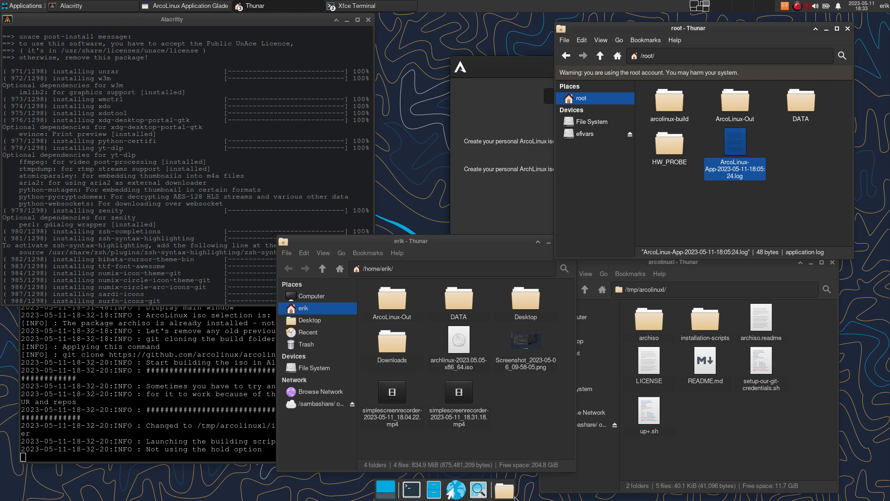
- In a new Thunar window, navigate to /var/log/arcolinux-app-glade and select the 18-31-45 log
{"action": "right_click", "coordinate": [504, 490]}
{"action": "left_click", "coordinate": [533, 389]}
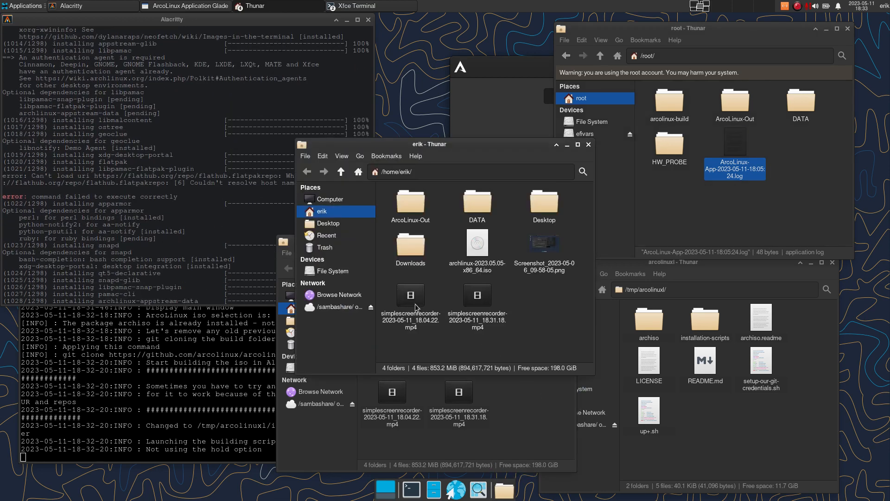
{"action": "left_click", "coordinate": [329, 204]}
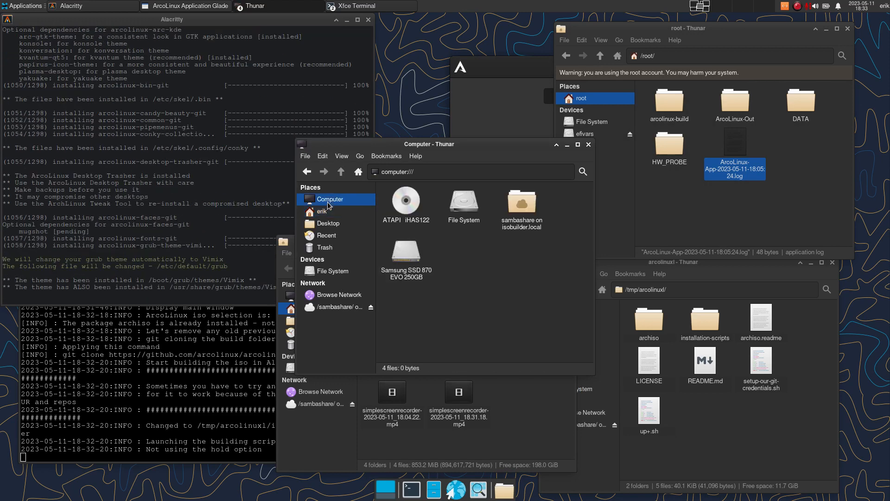
{"action": "double_click", "coordinate": [466, 203]}
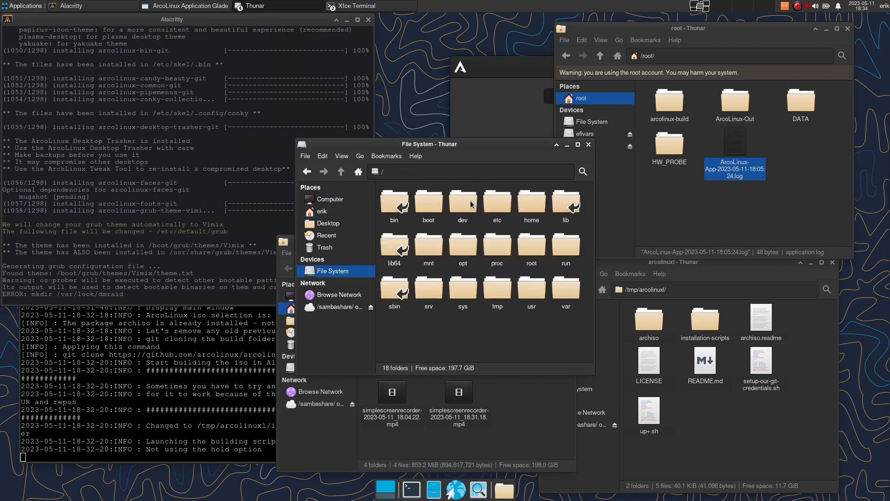
{"action": "double_click", "coordinate": [565, 292]}
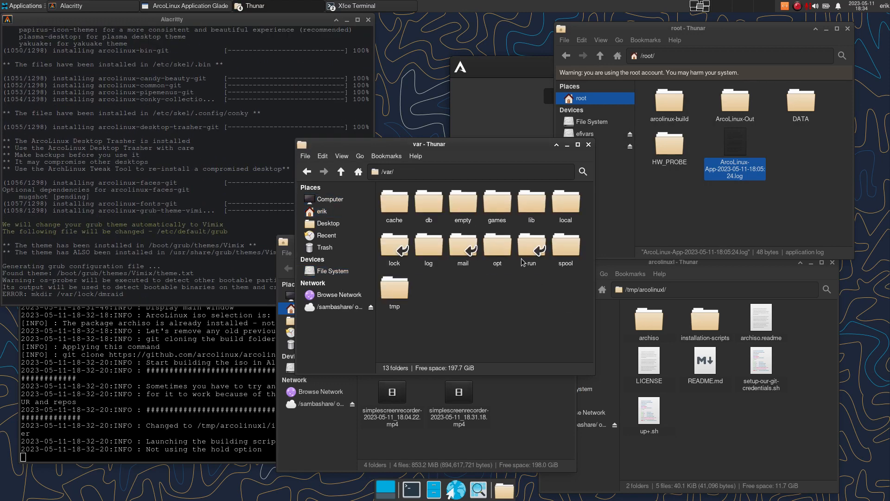
{"action": "double_click", "coordinate": [432, 246]}
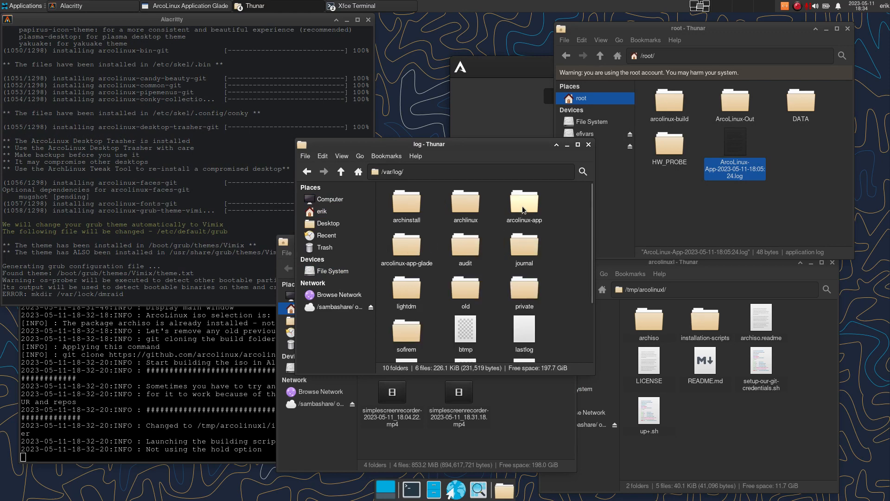
{"action": "left_click", "coordinate": [527, 206]}
{"action": "double_click", "coordinate": [406, 250]}
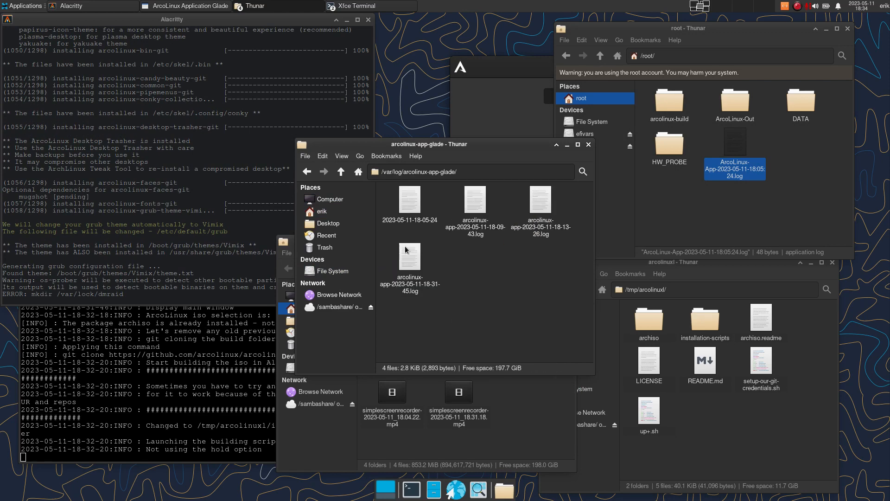
{"action": "left_click", "coordinate": [420, 288]}
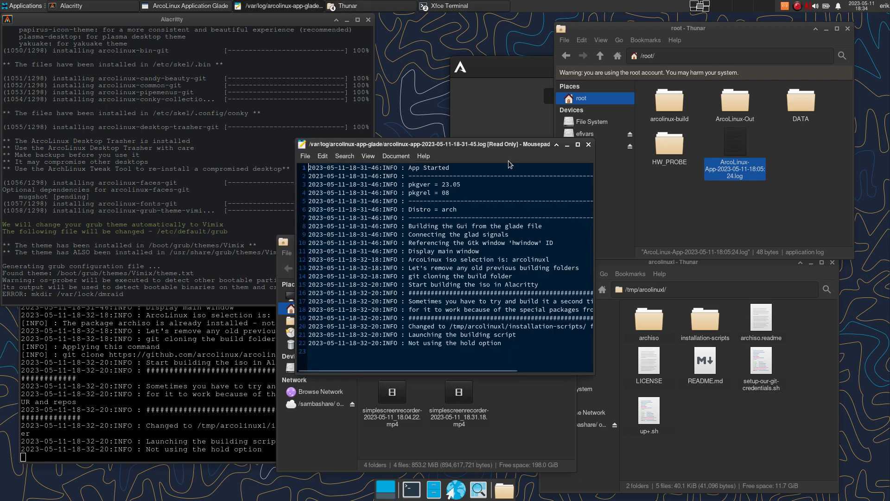
- Move and enlarge the Mousepad window, then highlight line 12 showing the arcolinuxl iso selection
{"action": "left_click_drag", "start_coordinate": [508, 148], "coordinate": [371, 189]}
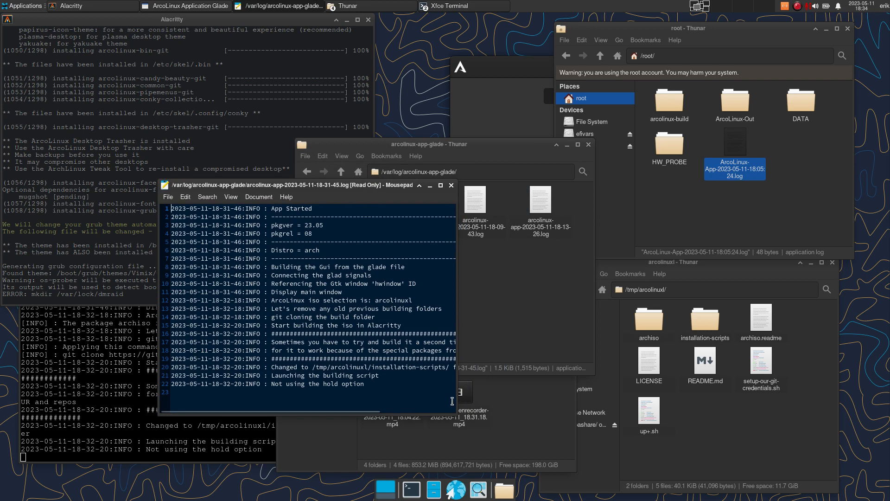
{"action": "left_click_drag", "start_coordinate": [456, 414], "coordinate": [657, 433]}
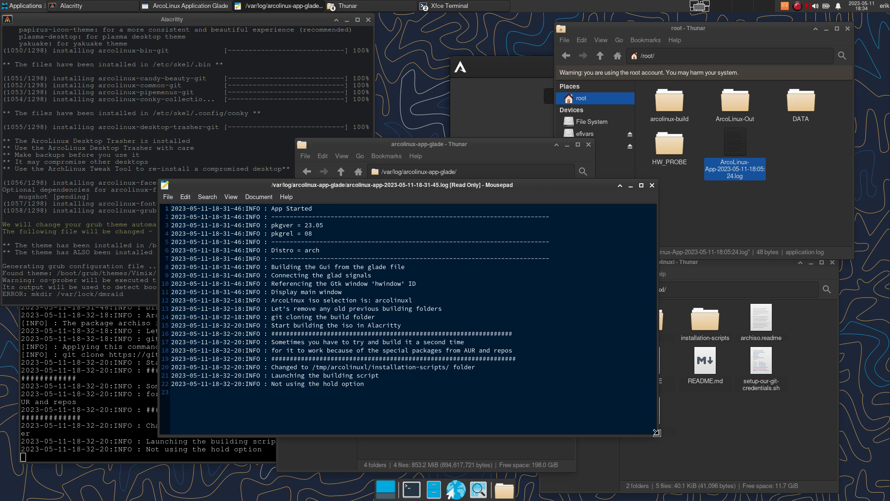
{"action": "left_click_drag", "start_coordinate": [423, 297], "coordinate": [271, 302]}
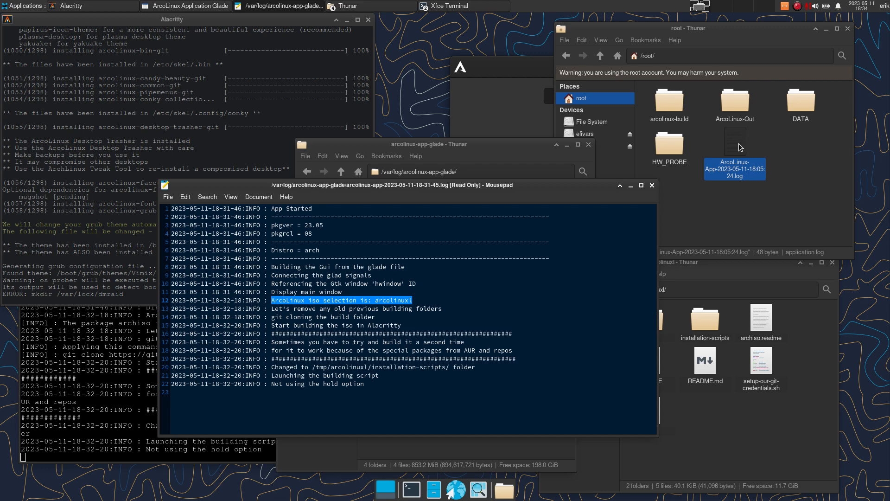
- Permanently delete the ArcoLinux-App log from /root with Shift+Delete
{"action": "mouse_move", "coordinate": [870, 7]}
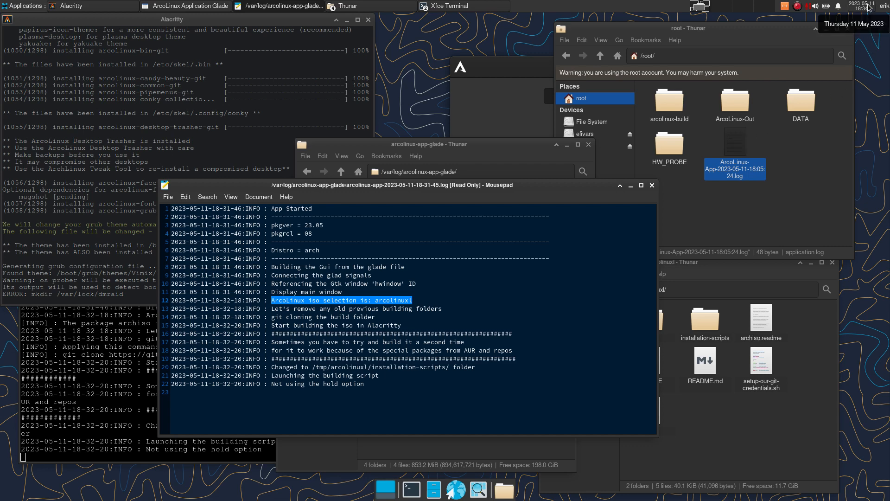
{"action": "left_click", "coordinate": [739, 147]}
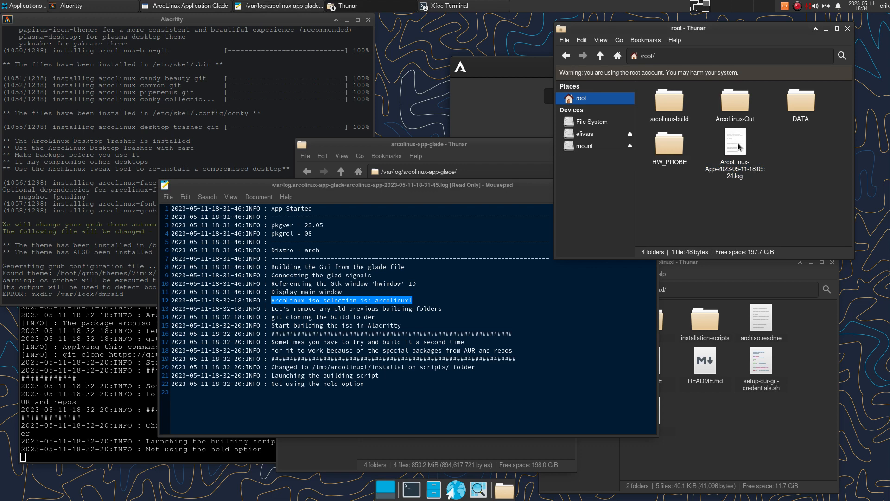
{"action": "key", "text": "shift+Delete"}
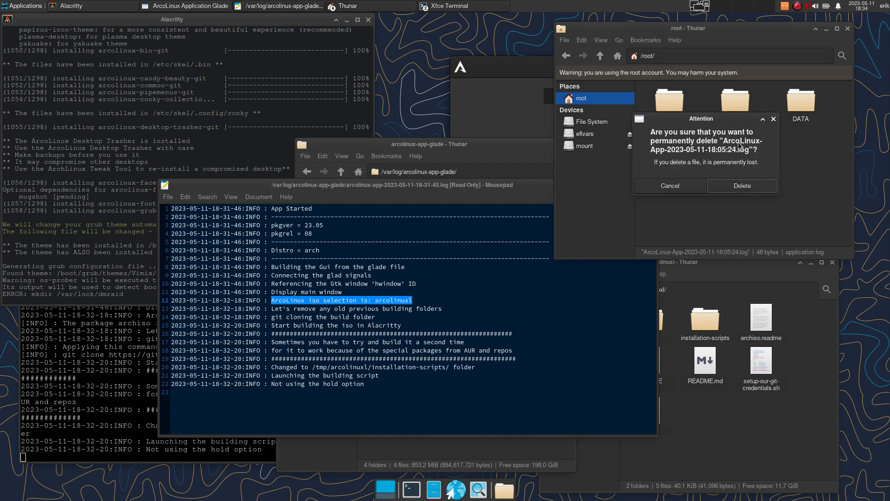
{"action": "left_click", "coordinate": [742, 185]}
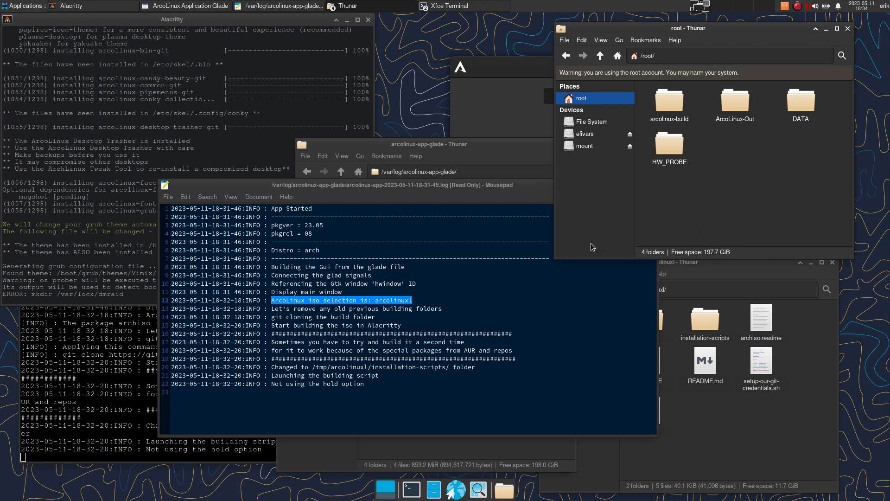
- Rearrange the editor and log-folder windows, then select the newest 18-31-45 glade log
{"action": "left_click", "coordinate": [778, 443]}
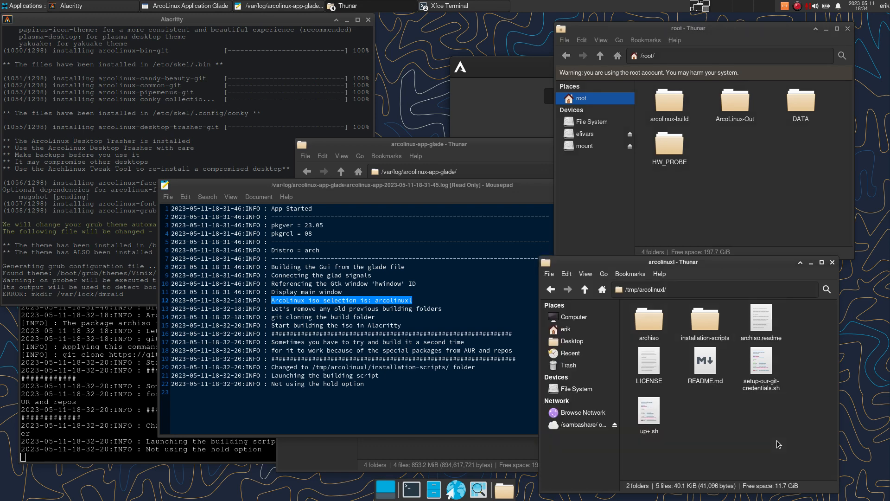
{"action": "left_click", "coordinate": [484, 185]}
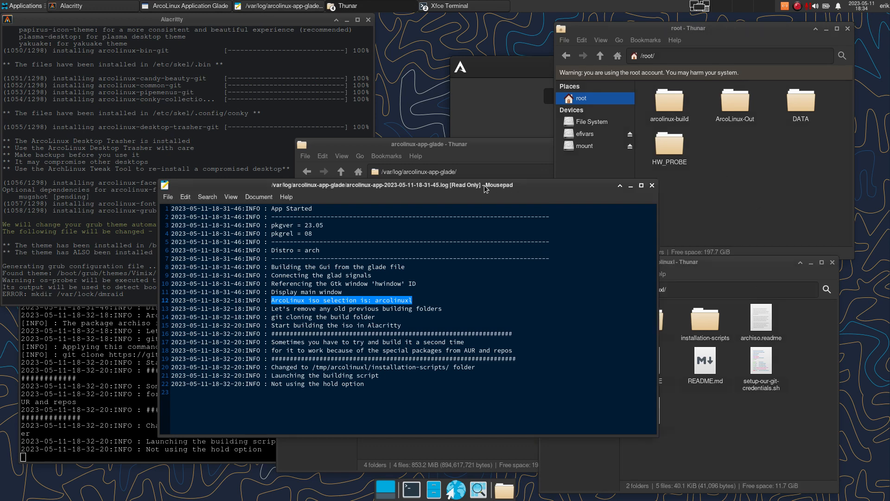
{"action": "left_click_drag", "start_coordinate": [484, 185], "coordinate": [398, 315]}
{"action": "left_click_drag", "start_coordinate": [448, 144], "coordinate": [729, 186]}
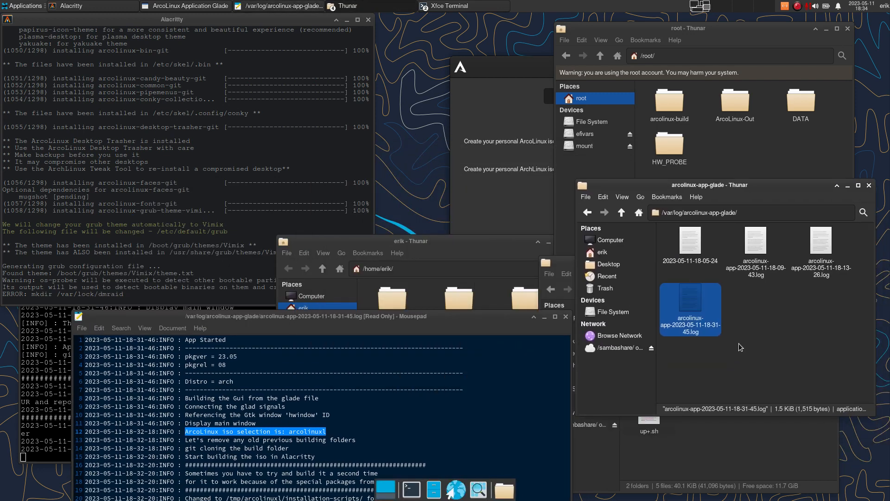
{"action": "left_click_drag", "start_coordinate": [857, 242], "coordinate": [708, 299]}
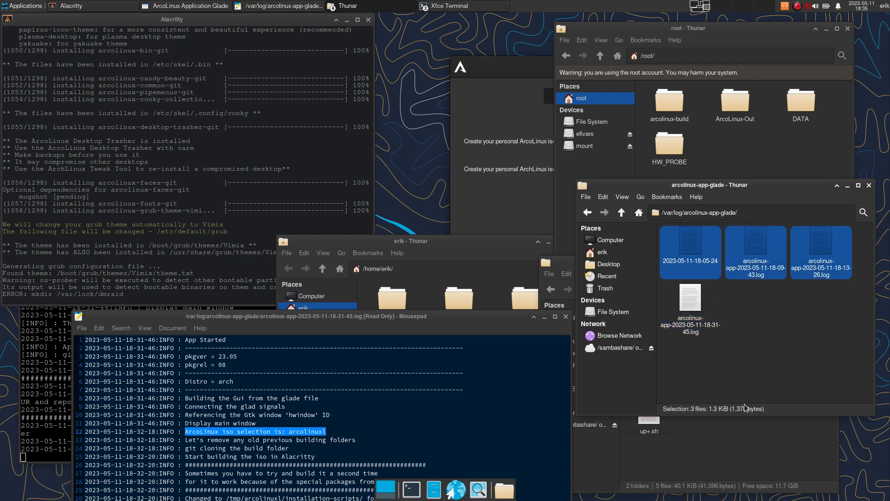
{"action": "left_click", "coordinate": [737, 366]}
{"action": "left_click", "coordinate": [692, 301]}
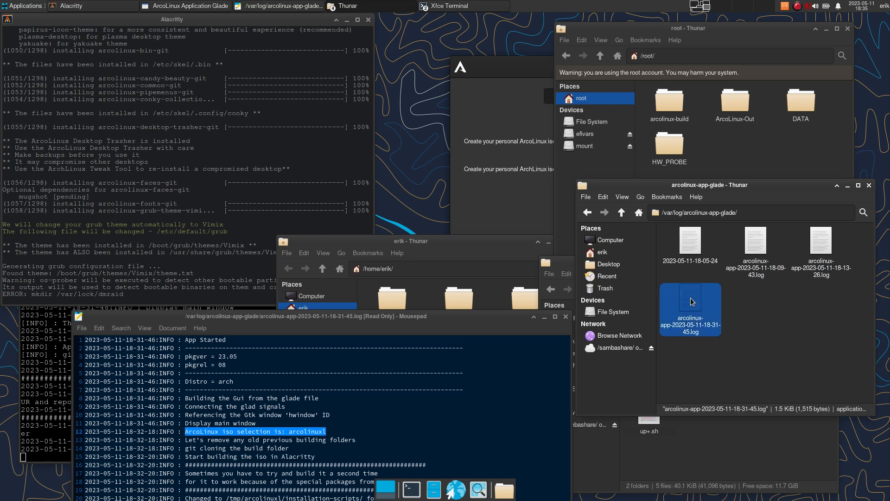
{"action": "left_click", "coordinate": [221, 241]}
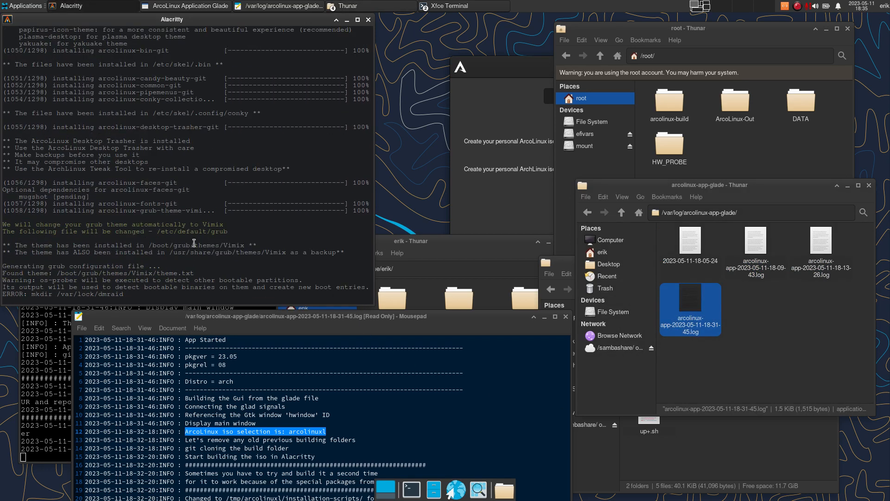
- Highlight the mkdir /var/lock/dmraid error in the terminal and open /boot/grub in Thunar
{"action": "left_click_drag", "start_coordinate": [125, 294], "coordinate": [7, 292]}
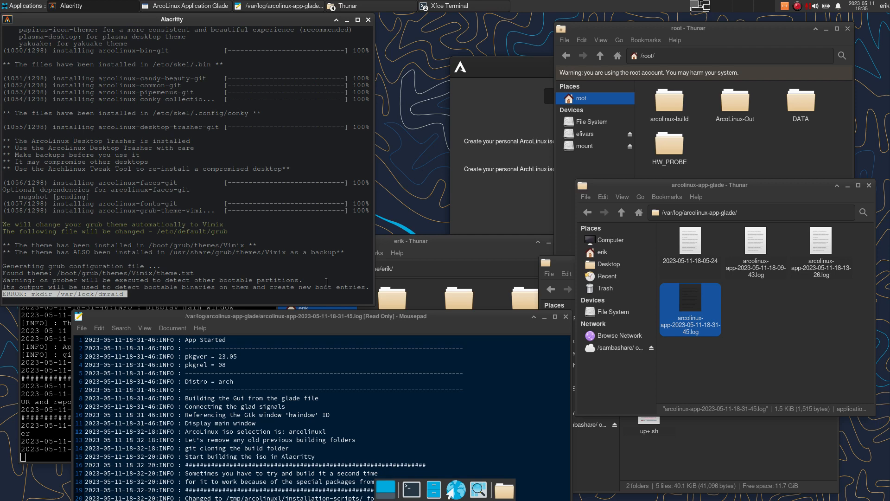
{"action": "left_click", "coordinate": [613, 312]}
{"action": "double_click", "coordinate": [713, 246]}
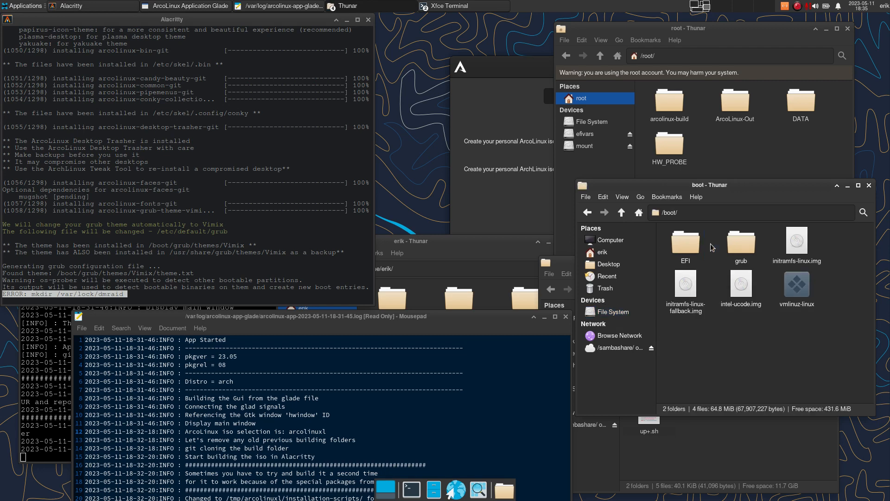
{"action": "double_click", "coordinate": [744, 243]}
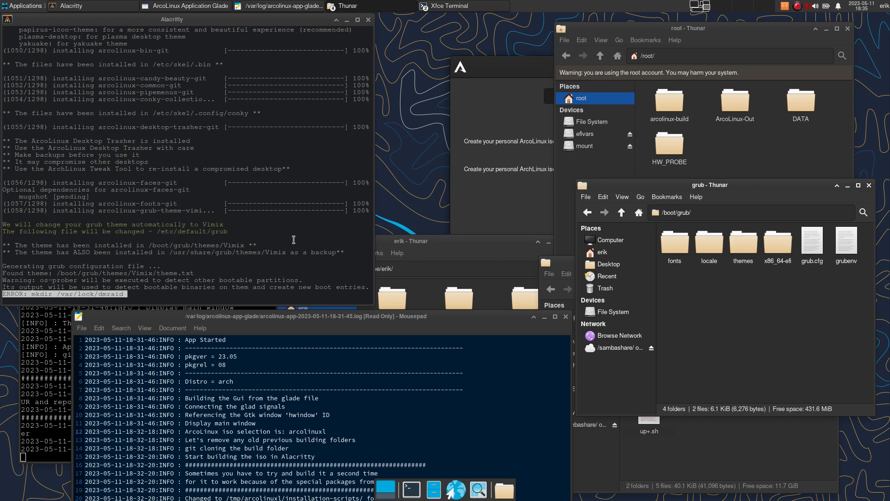
- Re-mark the dmraid error output and move the log editor up and right
{"action": "left_click", "coordinate": [184, 290]}
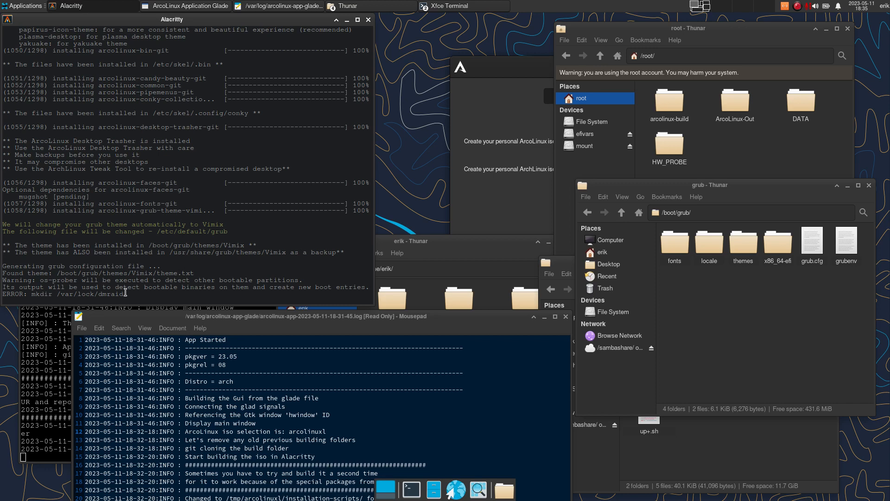
{"action": "left_click_drag", "start_coordinate": [127, 293], "coordinate": [2, 294]}
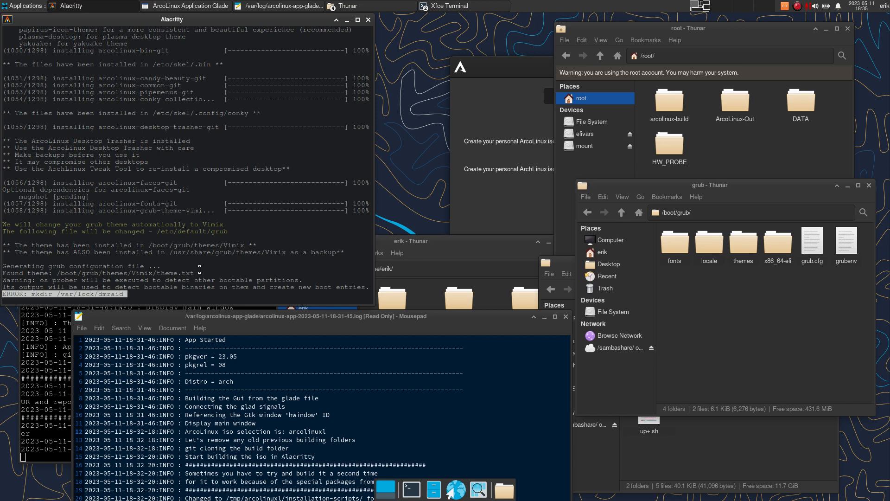
{"action": "left_click_drag", "start_coordinate": [338, 316], "coordinate": [349, 275]}
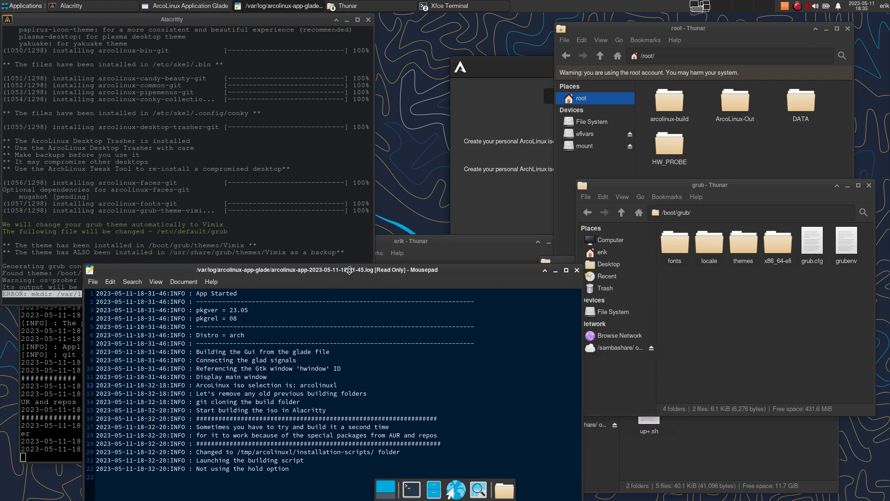
- Hide the log editor and highlight the mkdir dmraid error line in the terminal
{"action": "left_click", "coordinate": [556, 271]}
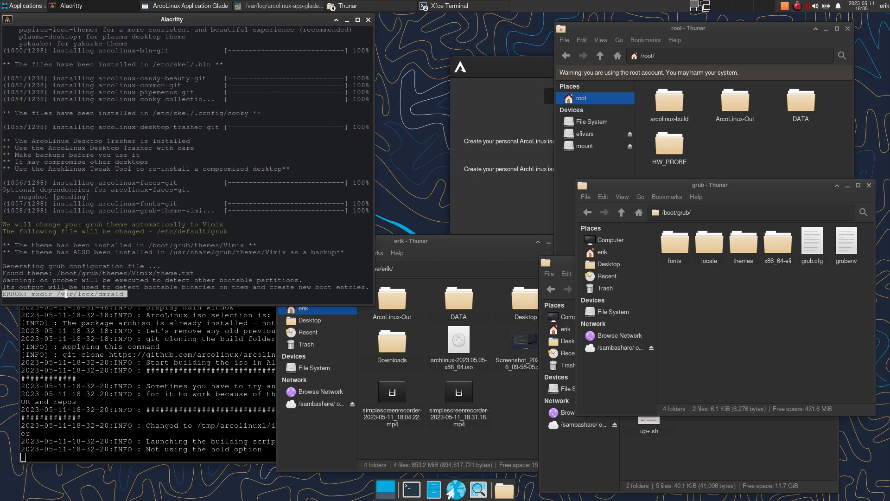
{"action": "left_click", "coordinate": [132, 294]}
{"action": "left_click_drag", "start_coordinate": [133, 294], "coordinate": [2, 292]}
- Delete Screenshot_2023-05-06_09-58-05.png and the 18.04.22 recording, then minimize the home window
{"action": "left_click", "coordinate": [463, 243]}
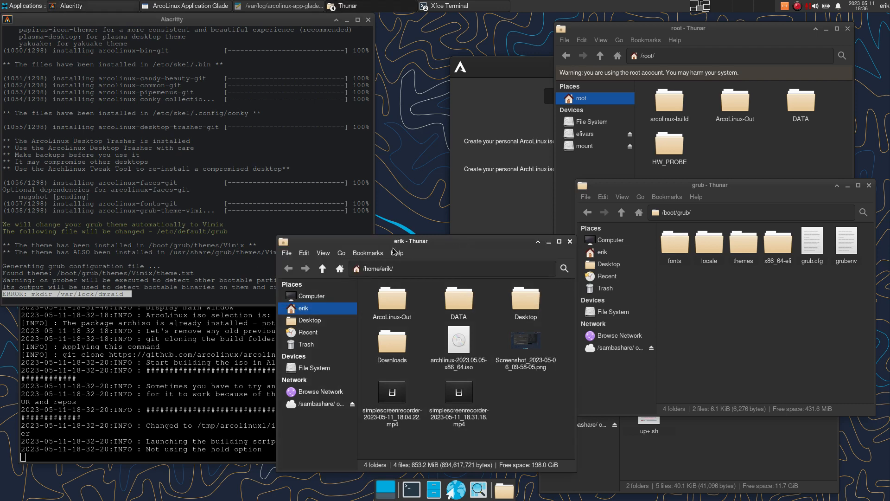
{"action": "left_click_drag", "start_coordinate": [424, 247], "coordinate": [390, 236]}
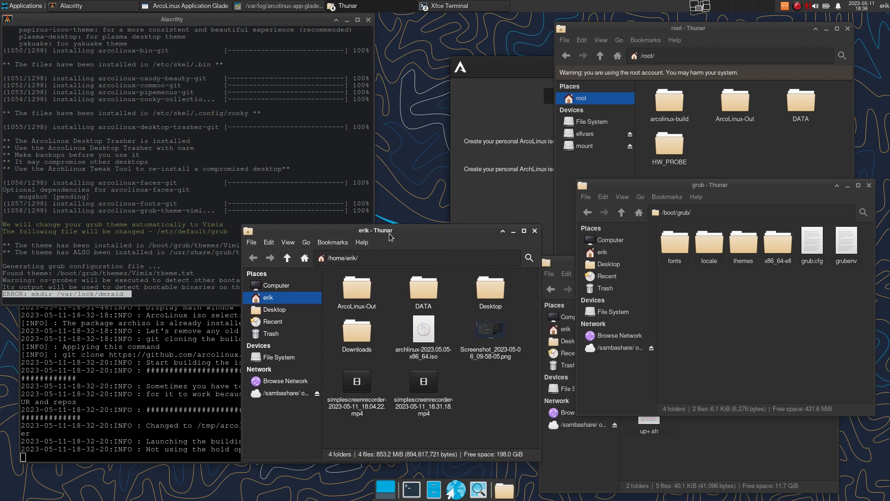
{"action": "left_click", "coordinate": [484, 333]}
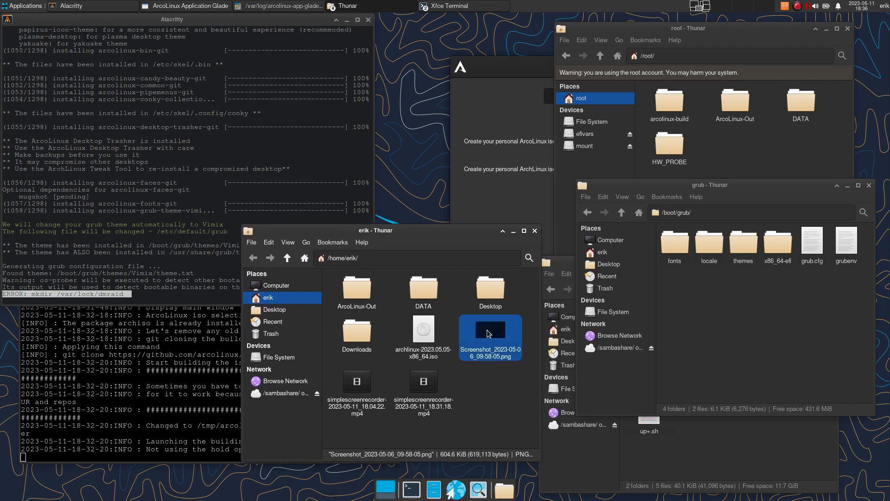
{"action": "key", "text": "Delete"}
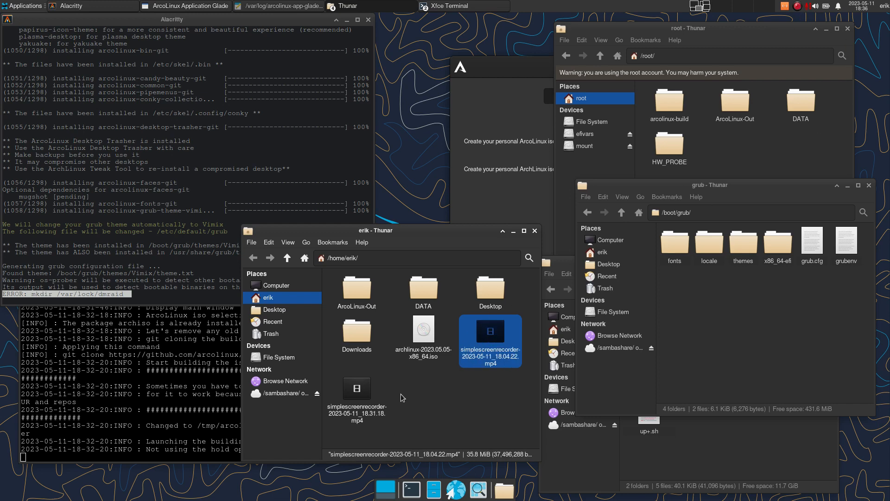
{"action": "left_click", "coordinate": [357, 397]}
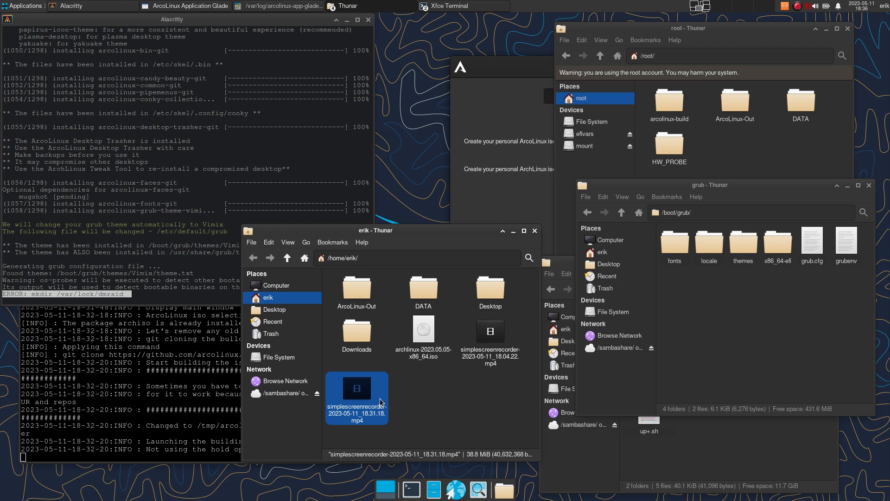
{"action": "left_click", "coordinate": [492, 335]}
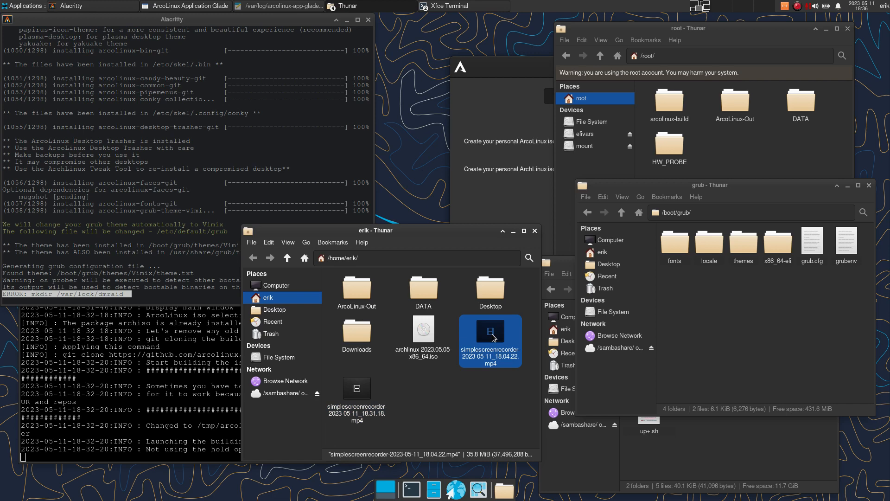
{"action": "key", "text": "Delete"}
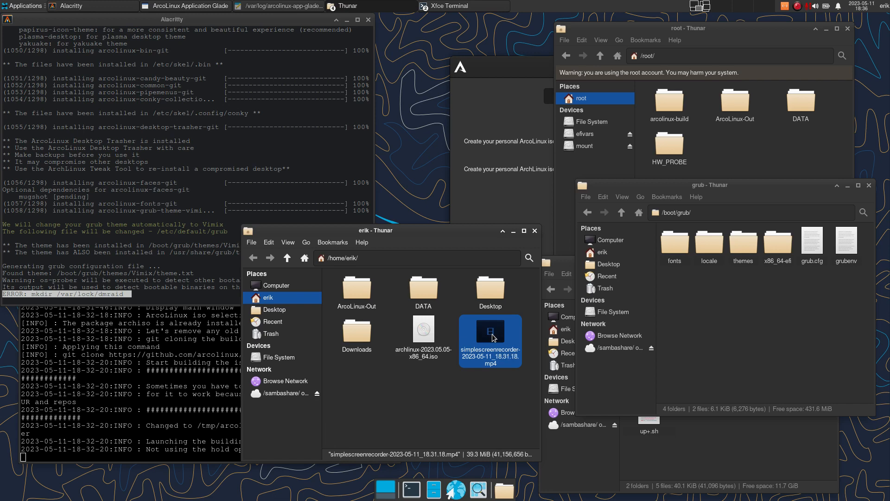
{"action": "left_click", "coordinate": [514, 231]}
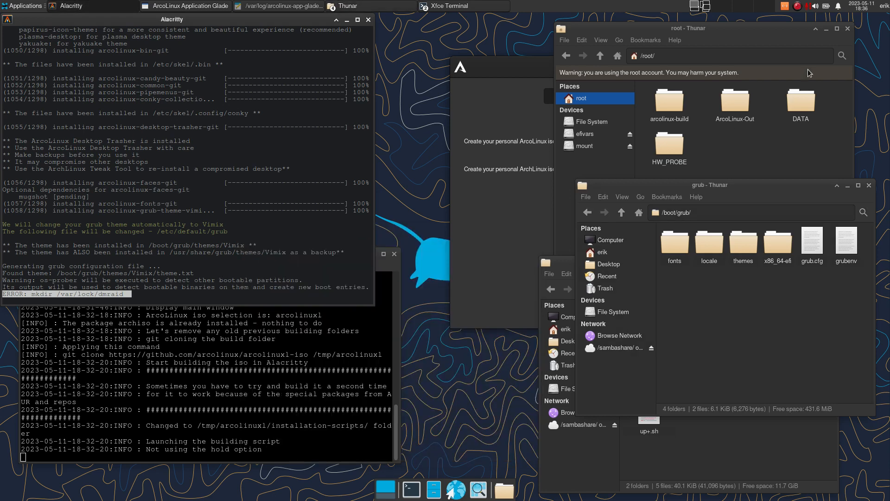
- Scroll back through the Alacritty ISO build output and let the build finish until its window closes
{"action": "left_click", "coordinate": [799, 7]}
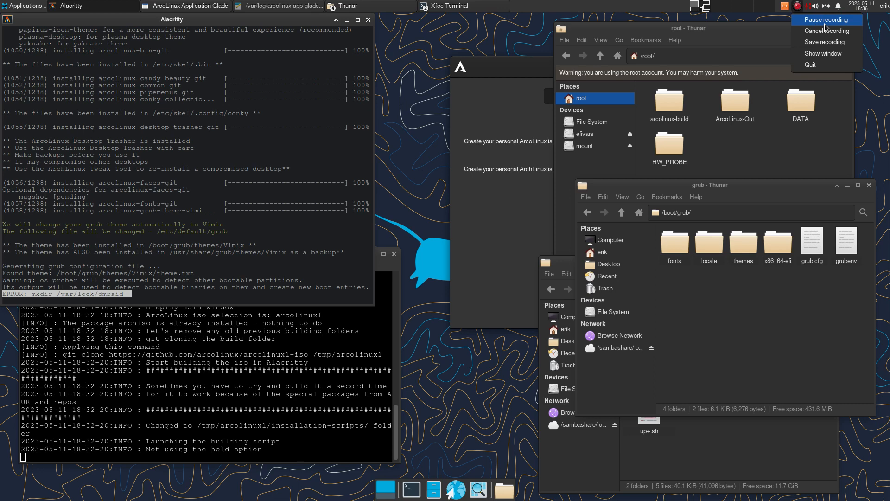
{"action": "left_click", "coordinate": [825, 24]}
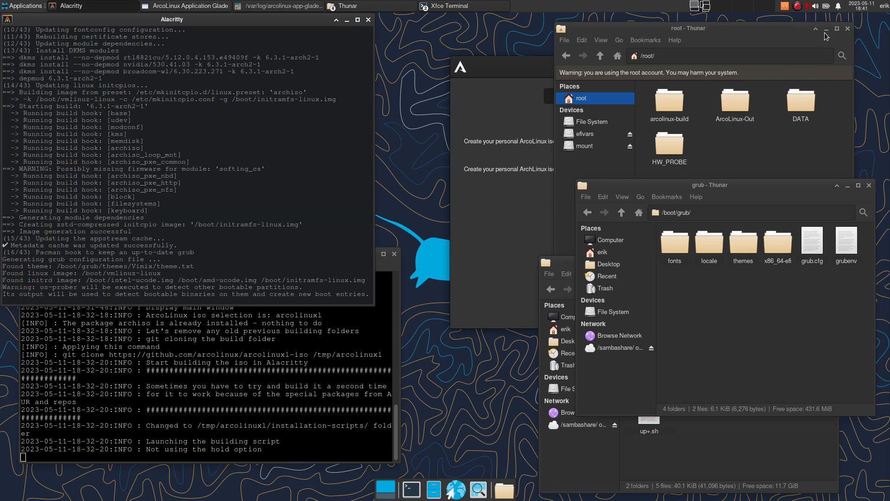
{"action": "scroll", "coordinate": [146, 190], "scroll_direction": "up", "scroll_amount": 15}
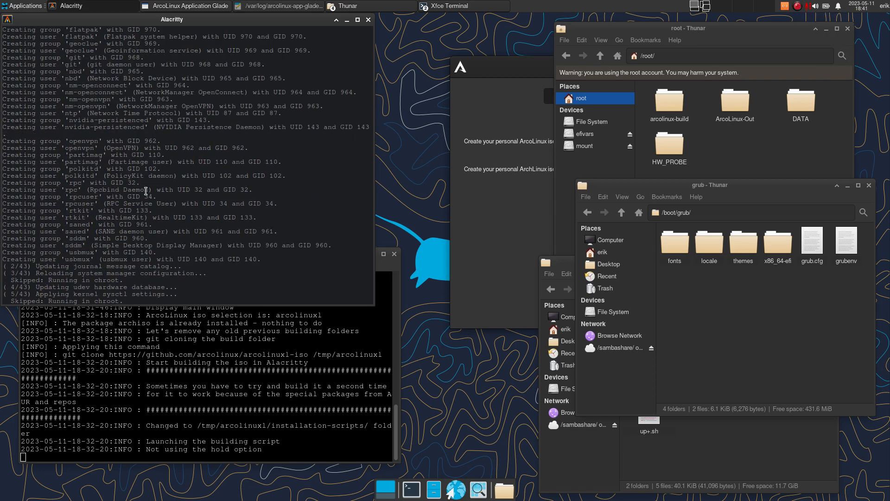
{"action": "scroll", "coordinate": [146, 190], "scroll_direction": "up", "scroll_amount": 15}
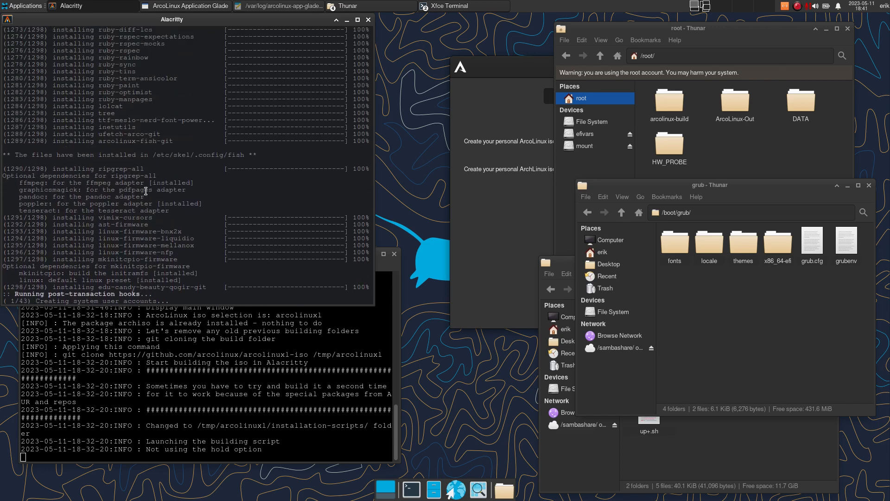
{"action": "scroll", "coordinate": [146, 190], "scroll_direction": "up", "scroll_amount": 20}
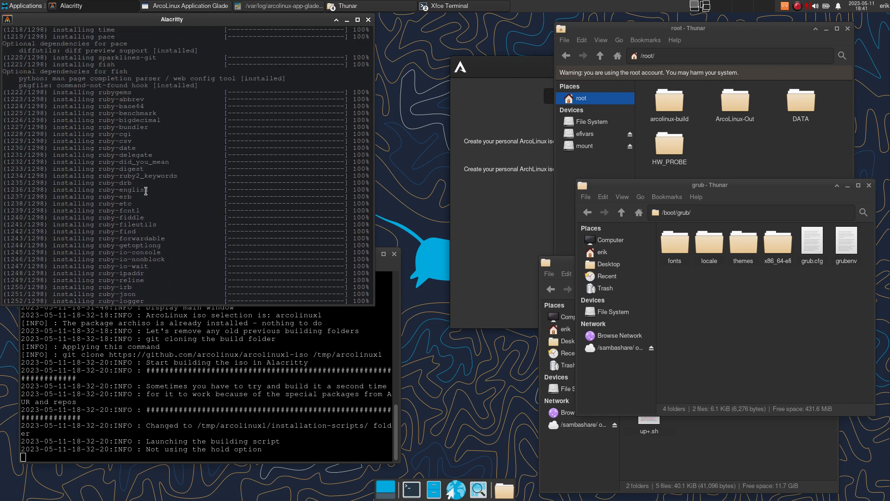
{"action": "scroll", "coordinate": [146, 190], "scroll_direction": "up", "scroll_amount": 5}
{"action": "scroll", "coordinate": [146, 190], "scroll_direction": "down", "scroll_amount": 20}
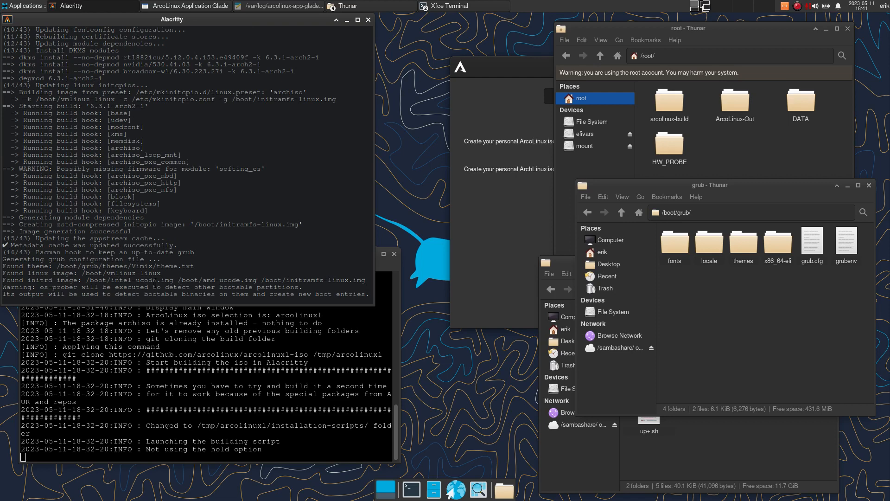
{"action": "left_click", "coordinate": [800, 8]}
{"action": "left_click", "coordinate": [816, 19]}
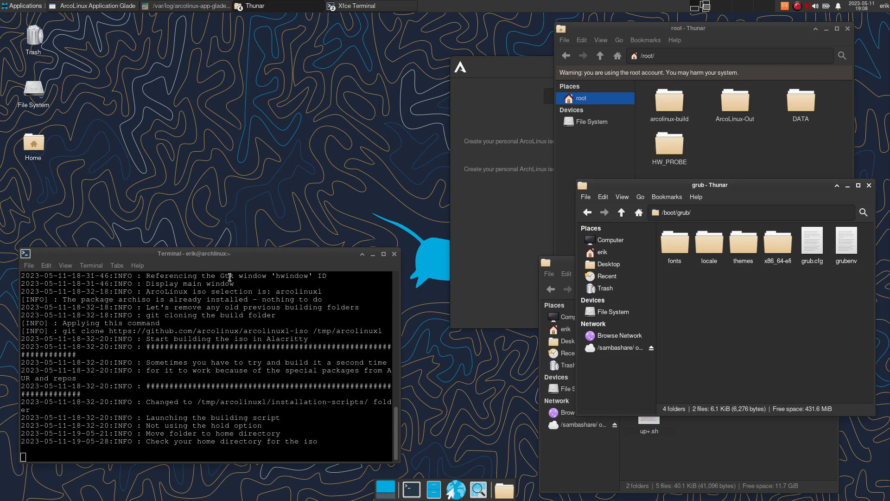
- Open Home > ArcoLinux-Out and select arcolinuxl-v23.06.01-x86_64.iso to confirm its 2.5 GiB size
{"action": "left_click_drag", "start_coordinate": [226, 261], "coordinate": [227, 234]}
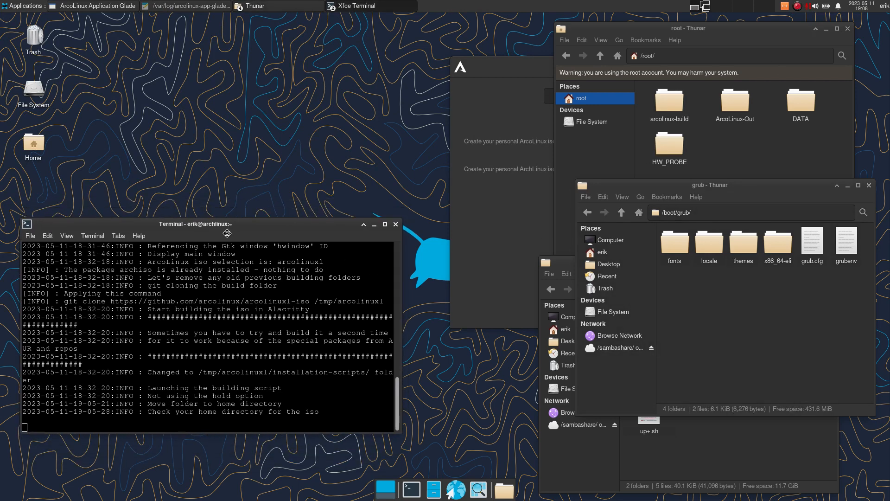
{"action": "double_click", "coordinate": [35, 150]}
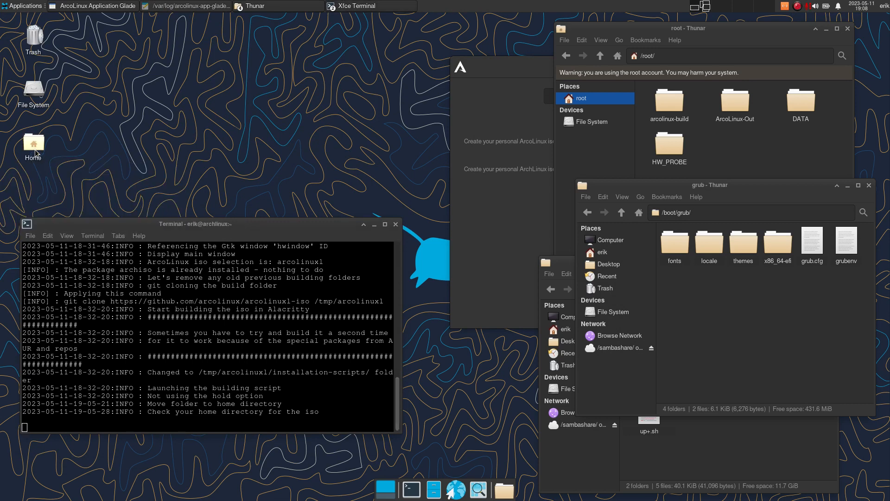
{"action": "double_click", "coordinate": [410, 204]}
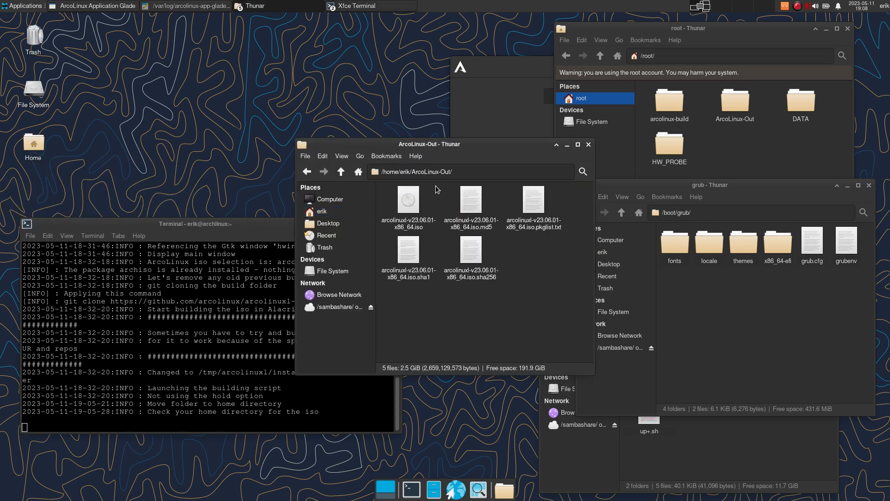
{"action": "left_click_drag", "start_coordinate": [448, 142], "coordinate": [219, 40]}
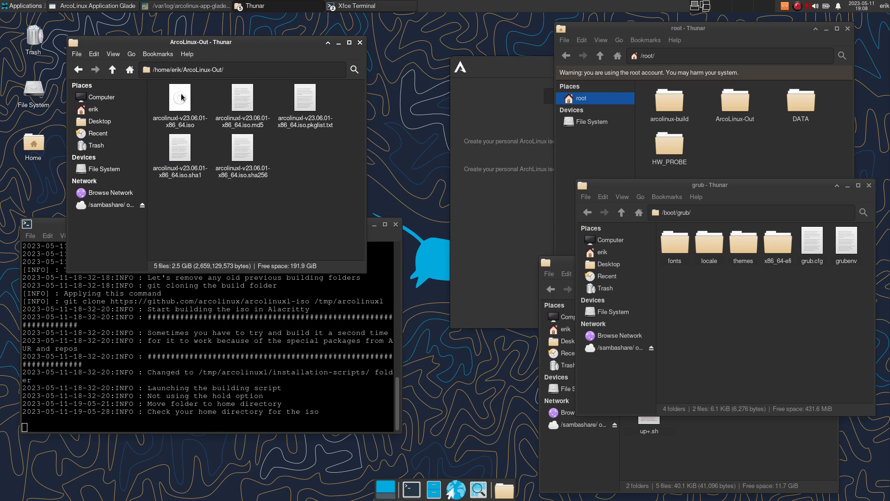
{"action": "left_click", "coordinate": [189, 113]}
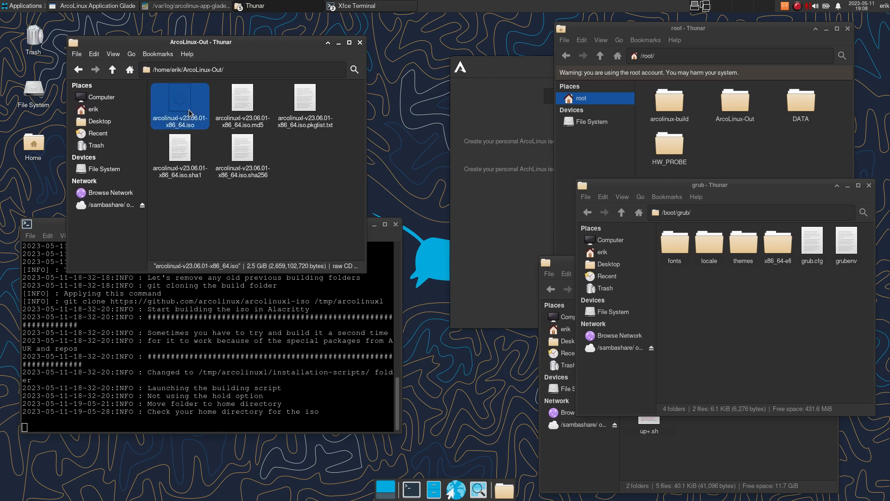
- Close the ArcoLinux-Out window and bring ArcoLinux Application Glade back to the front
{"action": "left_click", "coordinate": [360, 43]}
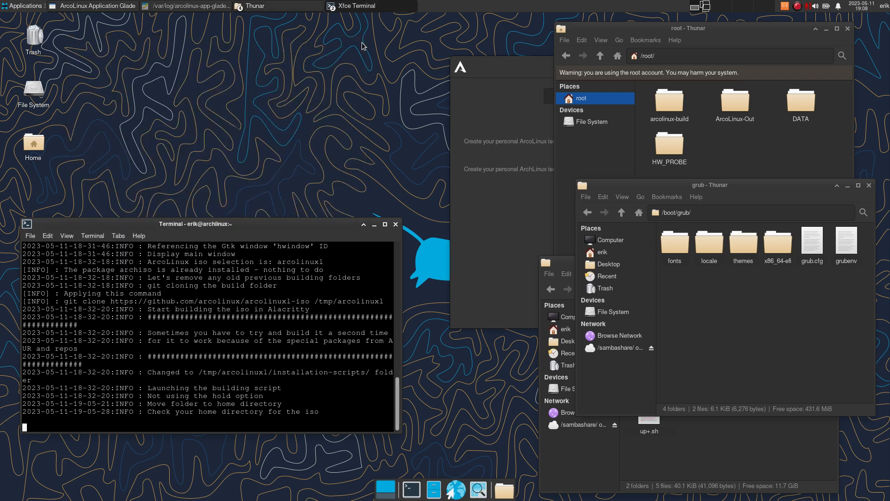
{"action": "left_click", "coordinate": [556, 218]}
{"action": "left_click", "coordinate": [536, 215]}
{"action": "left_click_drag", "start_coordinate": [680, 68], "coordinate": [369, 47]}
- Browse into /root/arcolinux-build in Thunar, then return to the root folder
{"action": "left_click", "coordinate": [715, 192]}
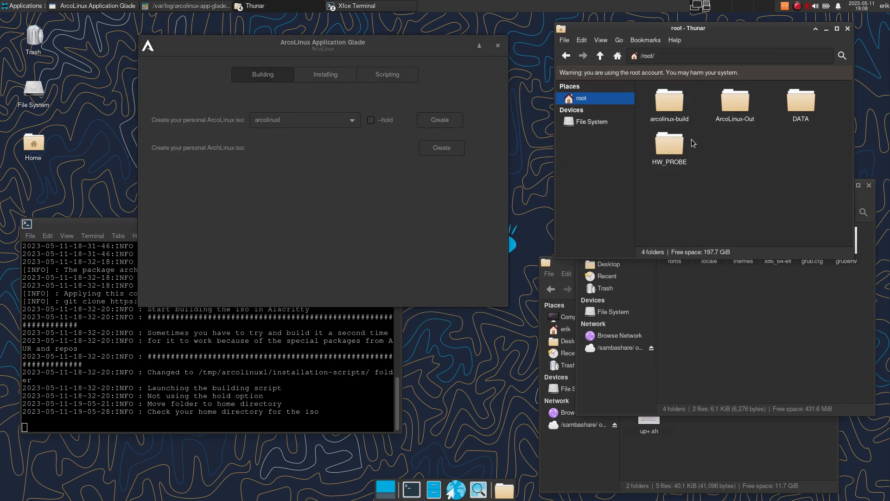
{"action": "left_click", "coordinate": [677, 103]}
{"action": "double_click", "coordinate": [678, 103]}
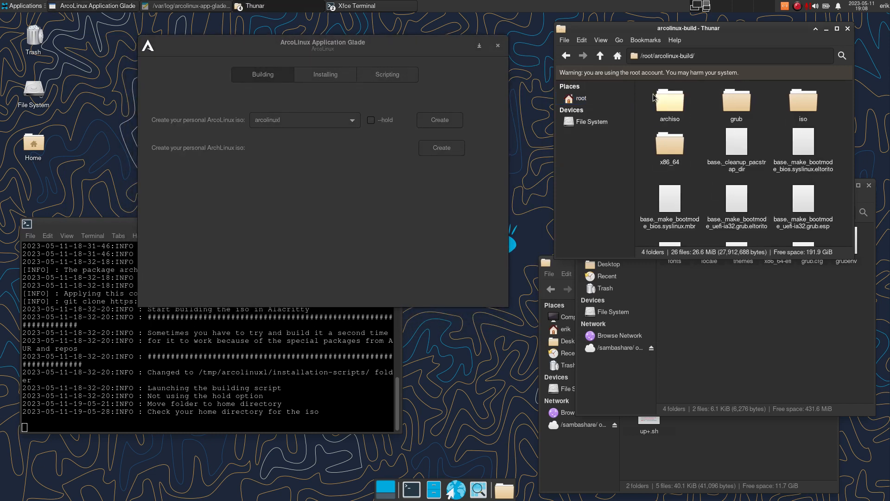
{"action": "left_click", "coordinate": [600, 56]}
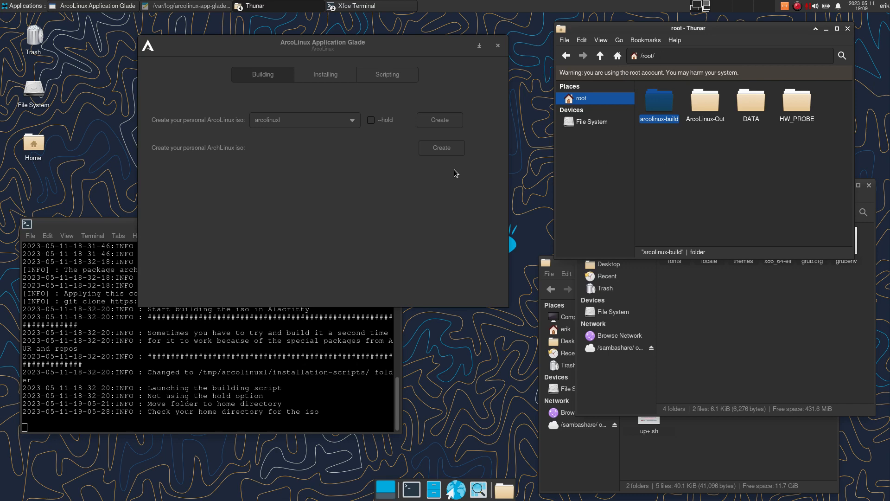
- Start an arcolinuxl ISO build with --hold unchecked and raise the build log terminal
{"action": "left_click", "coordinate": [306, 120]}
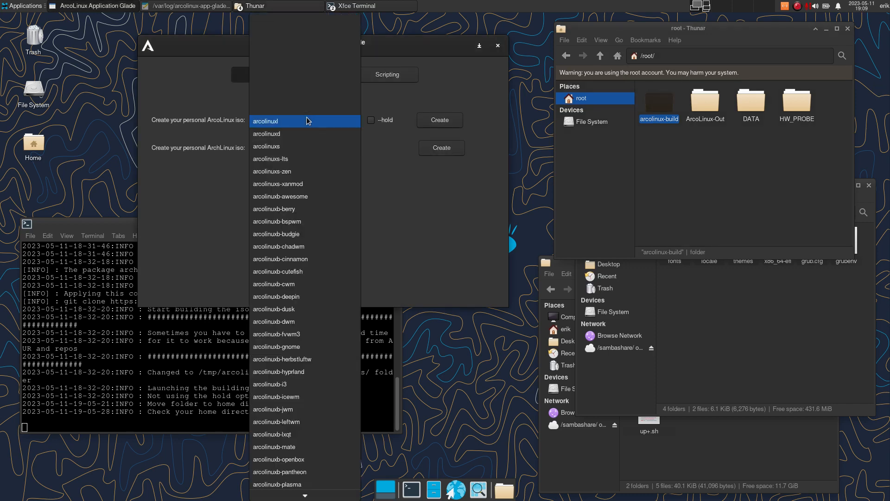
{"action": "left_click", "coordinate": [421, 149]}
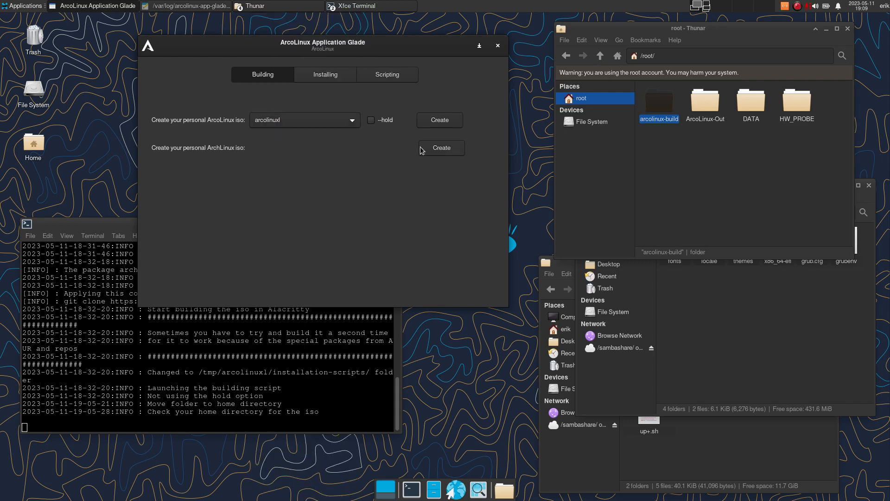
{"action": "left_click", "coordinate": [441, 120]}
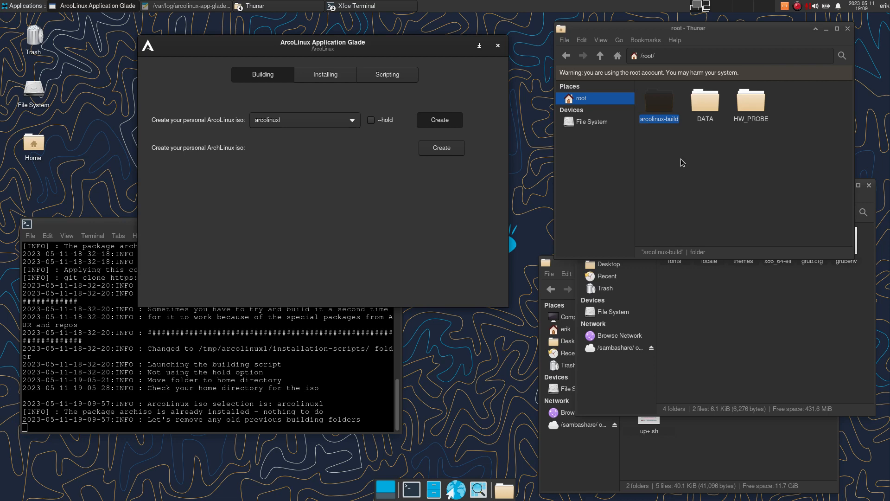
{"action": "left_click", "coordinate": [252, 357]}
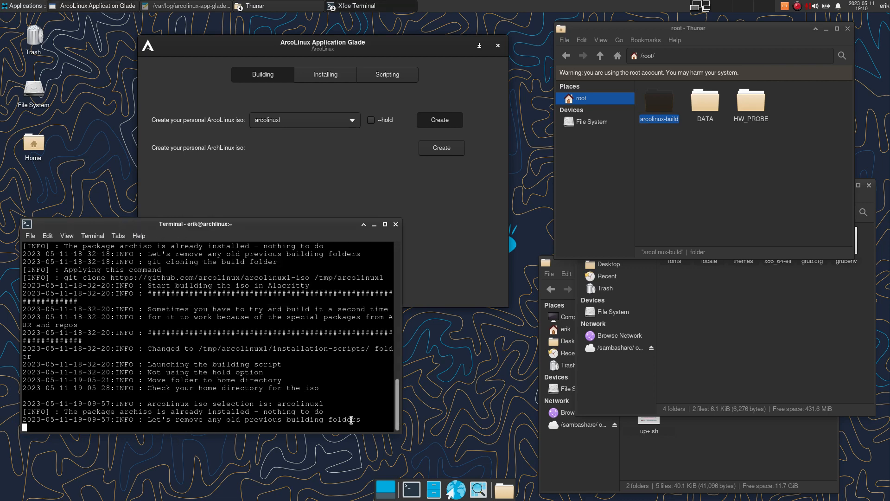
- Go back from /boot/grub to /boot, close that Thunar window, and activate the /tmp/arcolinuxl window
{"action": "left_click", "coordinate": [660, 104]}
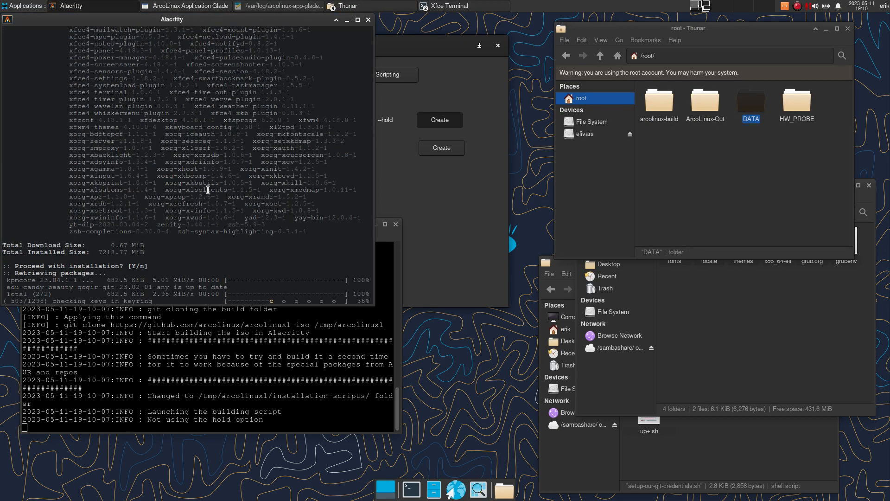
{"action": "left_click", "coordinate": [366, 18]}
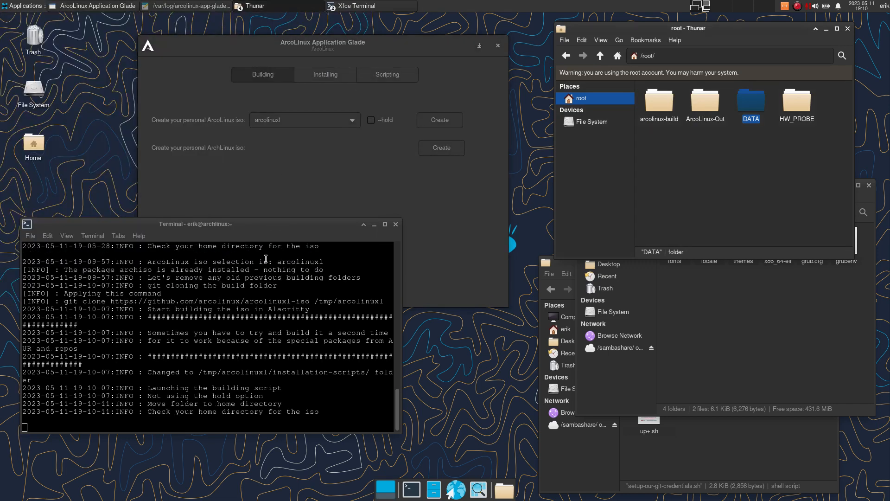
{"action": "left_click", "coordinate": [696, 297]}
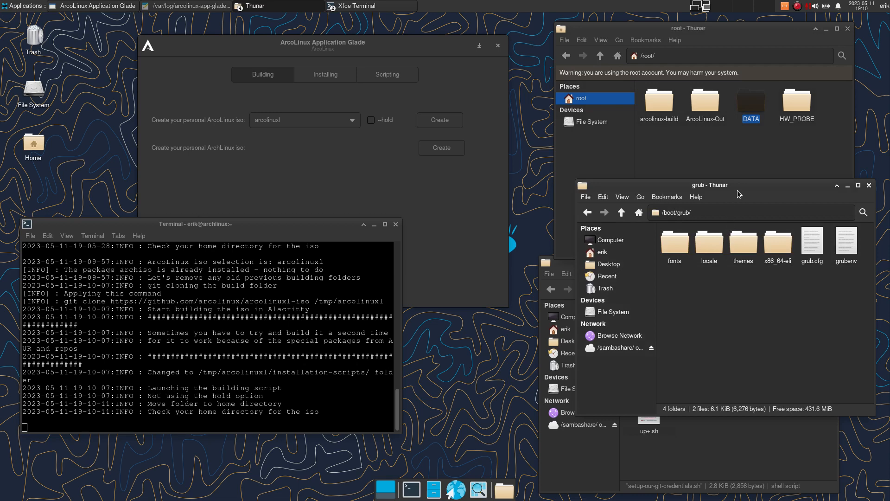
{"action": "left_click_drag", "start_coordinate": [737, 190], "coordinate": [728, 235]}
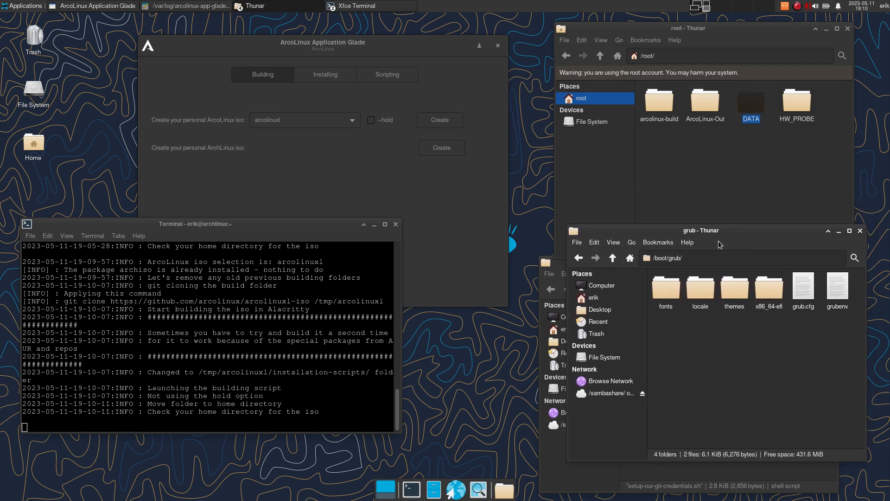
{"action": "left_click", "coordinate": [580, 258]}
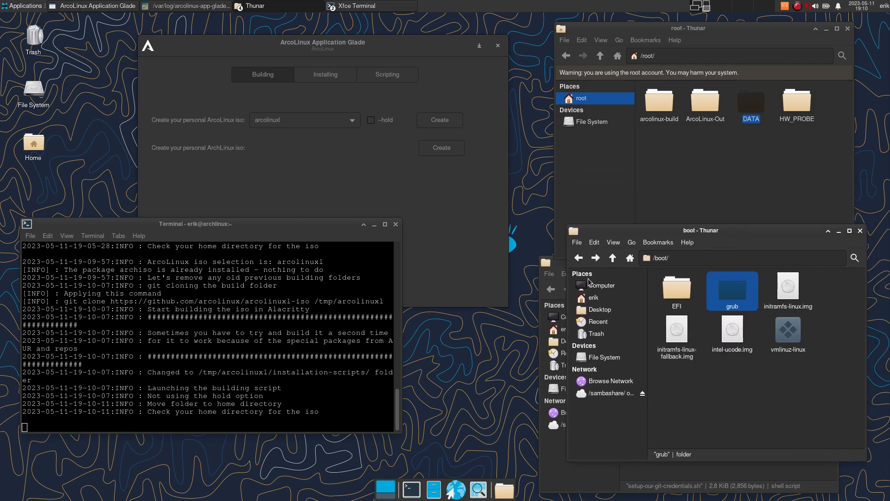
{"action": "left_click", "coordinate": [860, 231]}
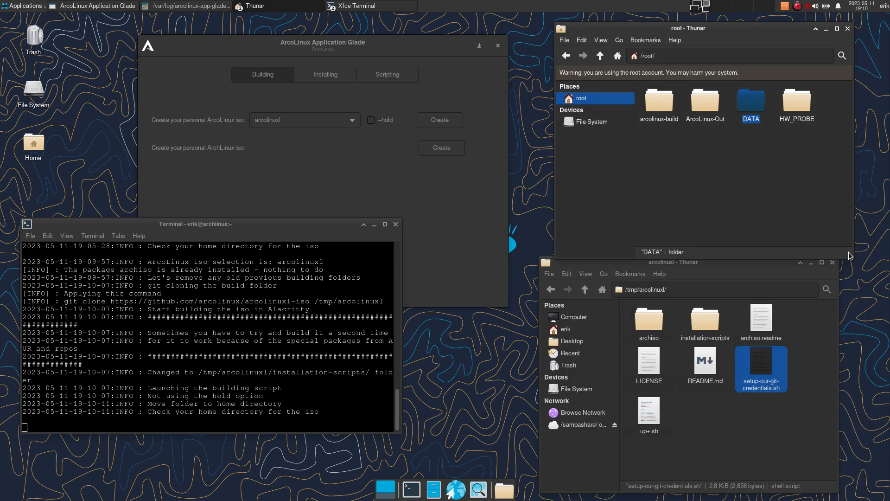
{"action": "left_click", "coordinate": [723, 438]}
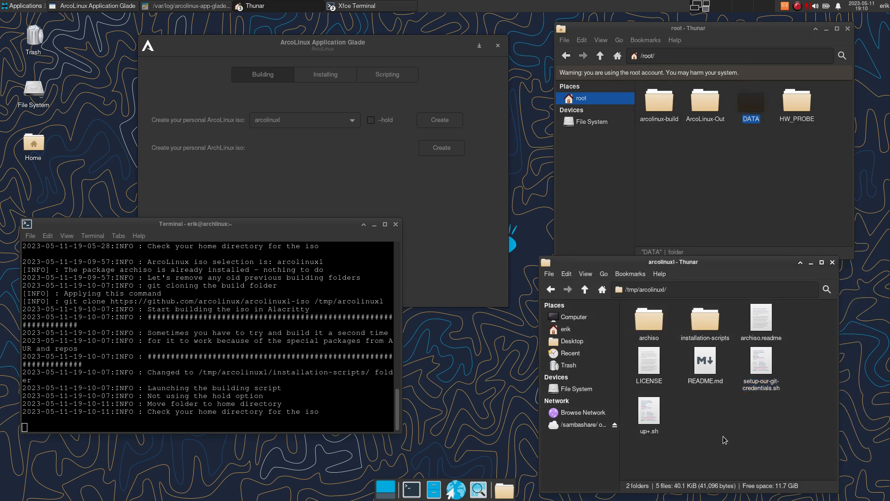
{"action": "left_click", "coordinate": [421, 195]}
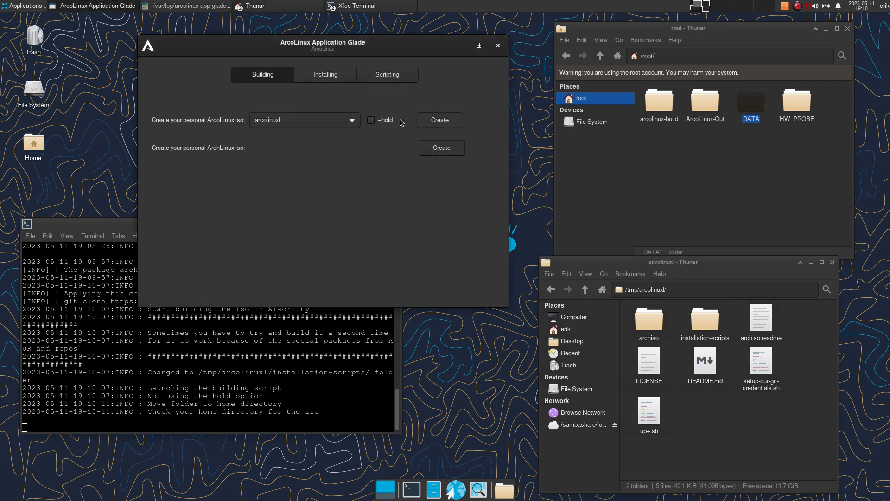
- Enable --hold, start the plain Arch Linux iso build, and select its mkarchiso command in the log
{"action": "left_click", "coordinate": [371, 120]}
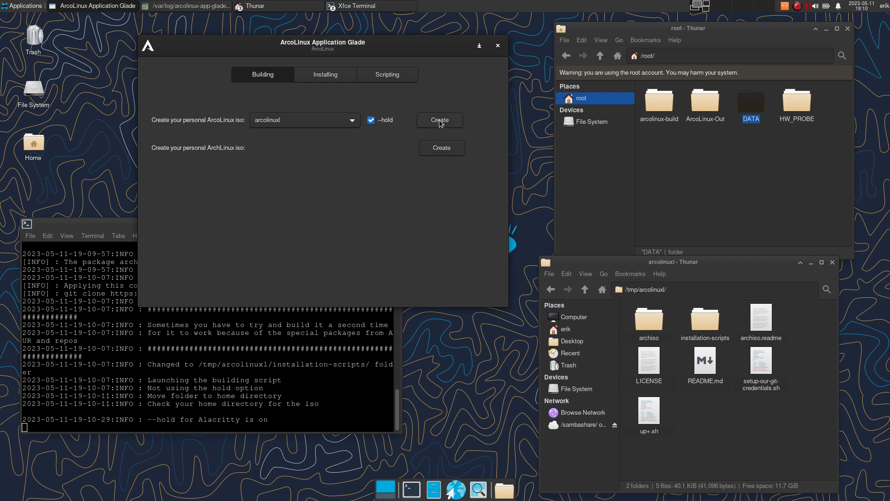
{"action": "left_click", "coordinate": [444, 148]}
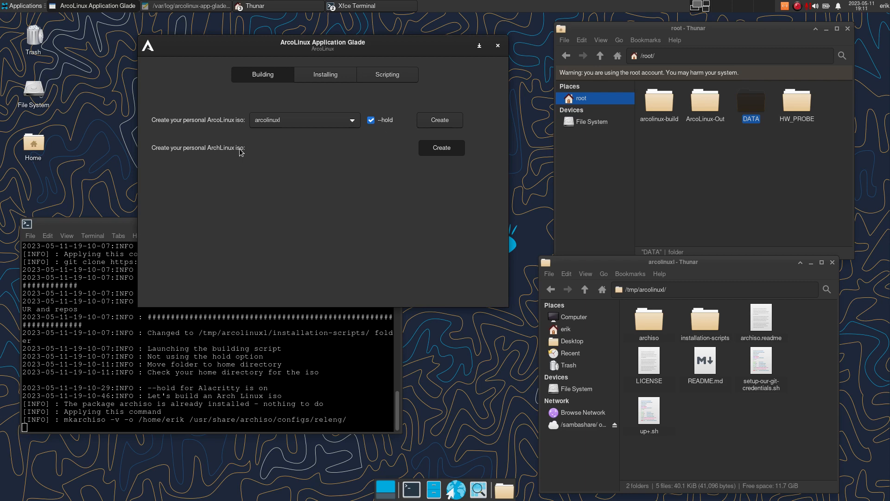
{"action": "left_click_drag", "start_coordinate": [64, 420], "coordinate": [349, 419]}
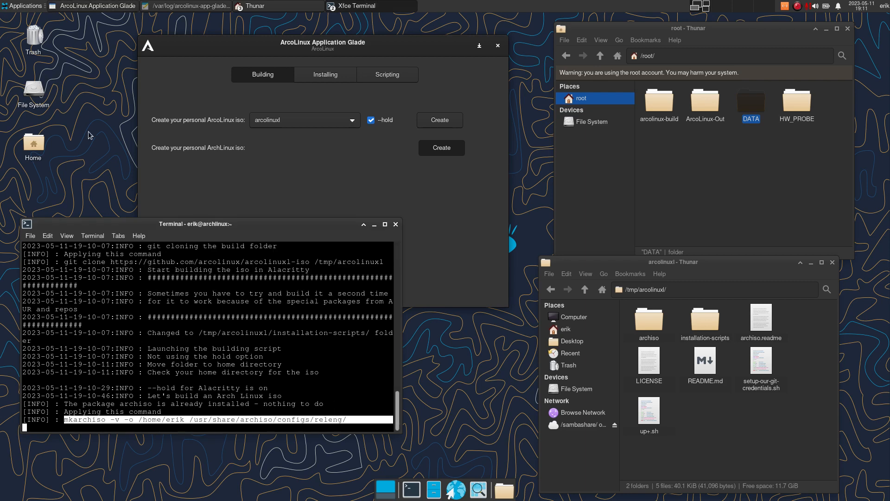
- Launch Task Manager from the applications menu and filter its process list on 'mk'
{"action": "left_click", "coordinate": [18, 7]}
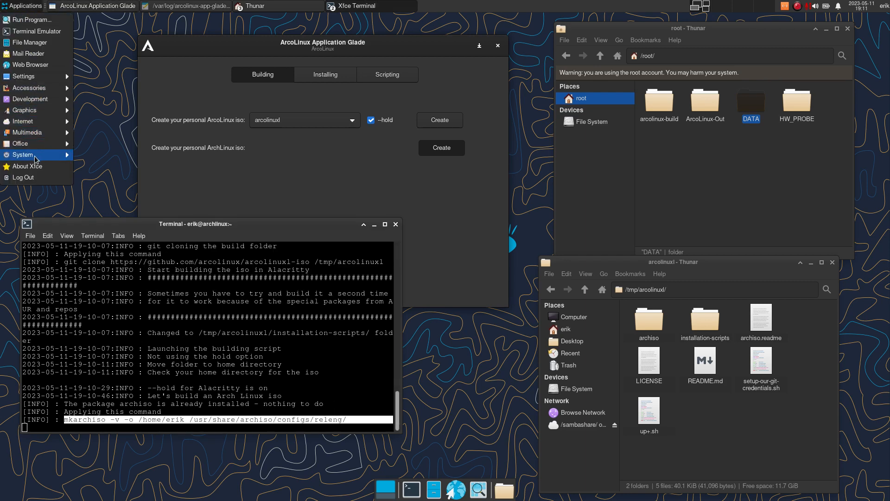
{"action": "mouse_move", "coordinate": [36, 159]}
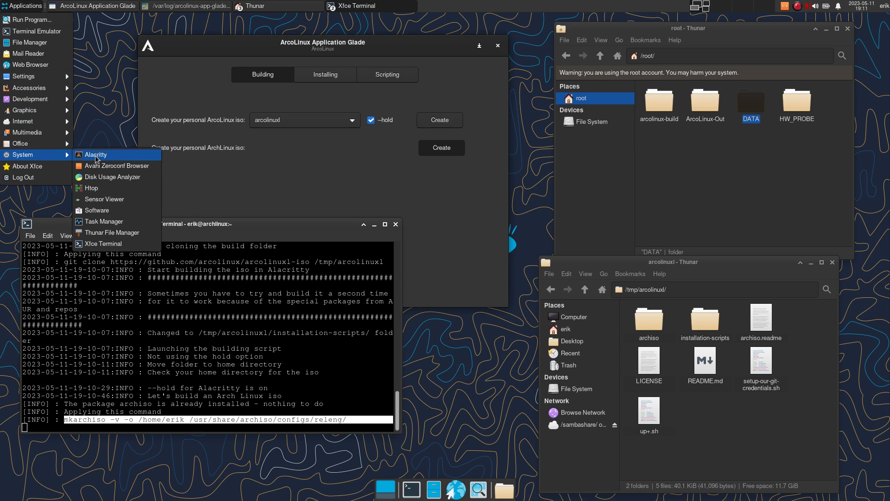
{"action": "left_click", "coordinate": [123, 225]}
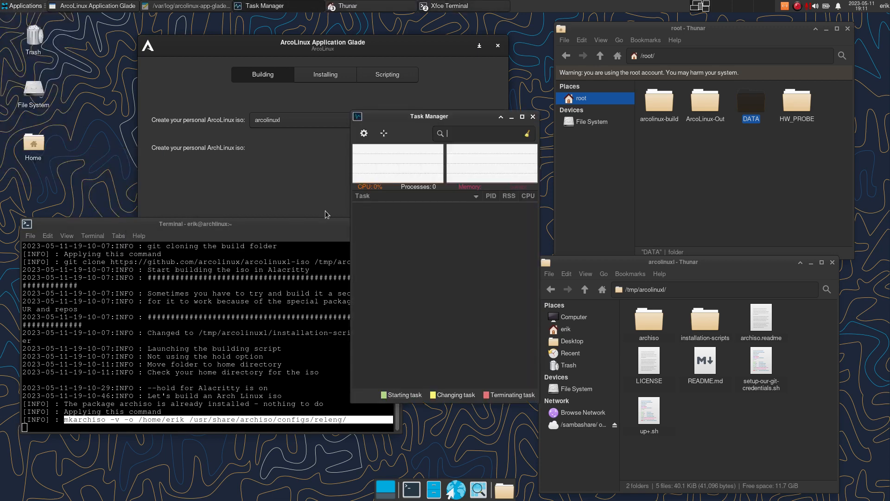
{"action": "left_click_drag", "start_coordinate": [465, 119], "coordinate": [413, 108]}
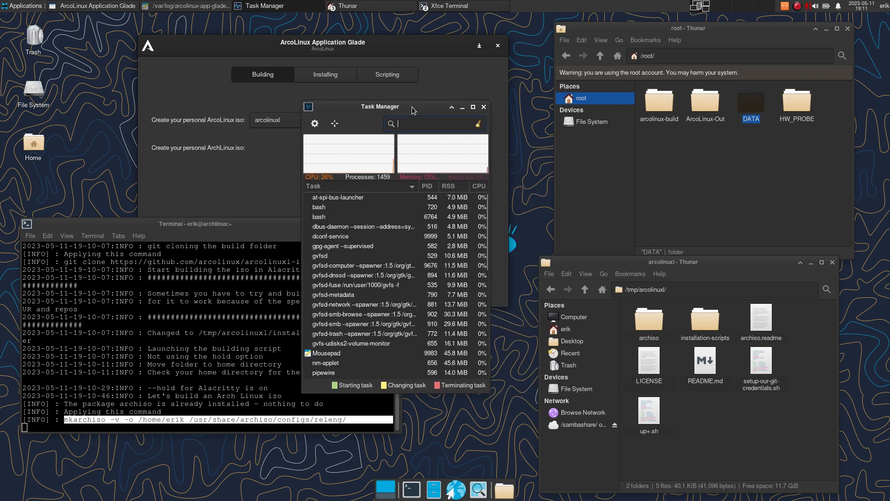
{"action": "type", "text": "mk"}
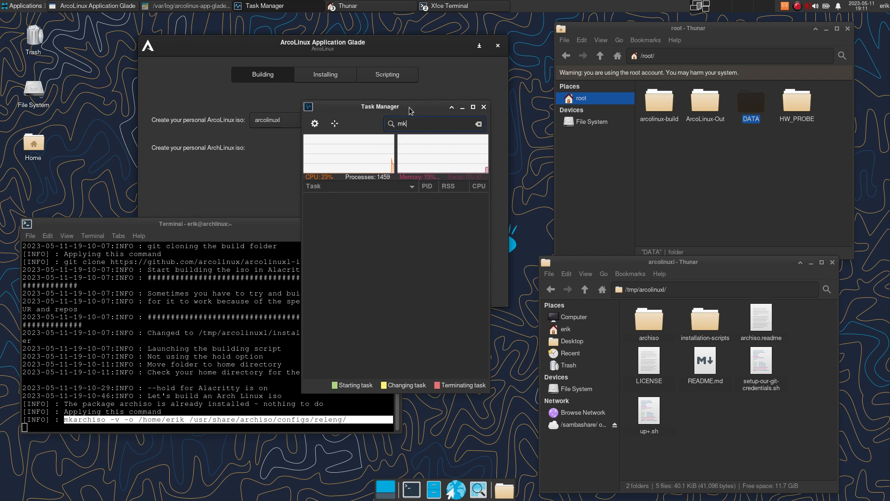
{"action": "left_click", "coordinate": [227, 369]}
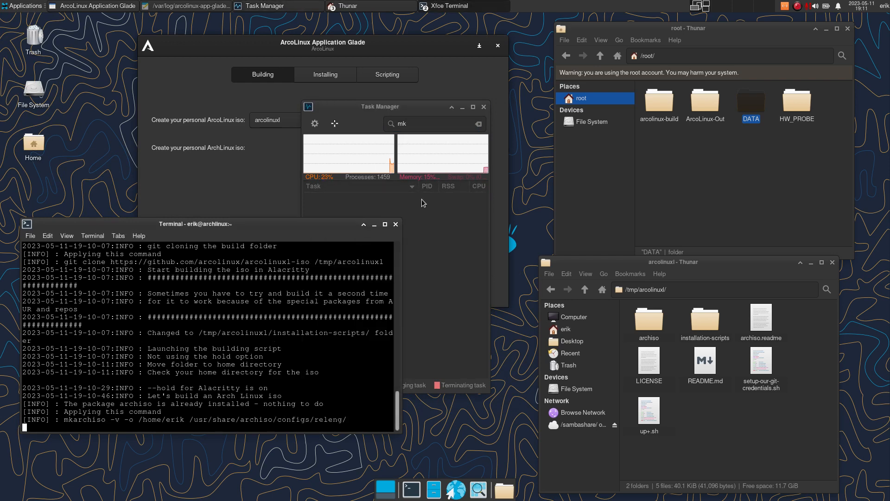
{"action": "left_click_drag", "start_coordinate": [426, 105], "coordinate": [439, 171]}
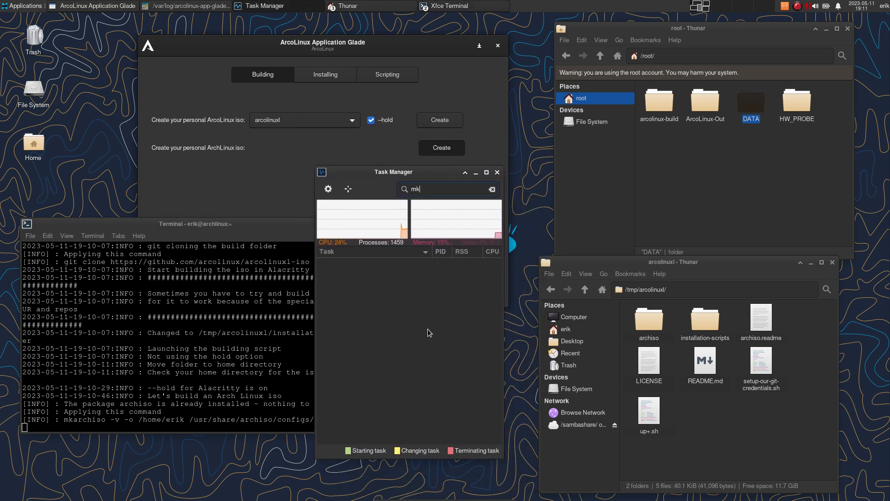
{"action": "key", "text": "BackSpace"}
{"action": "key", "text": "BackSpace"}
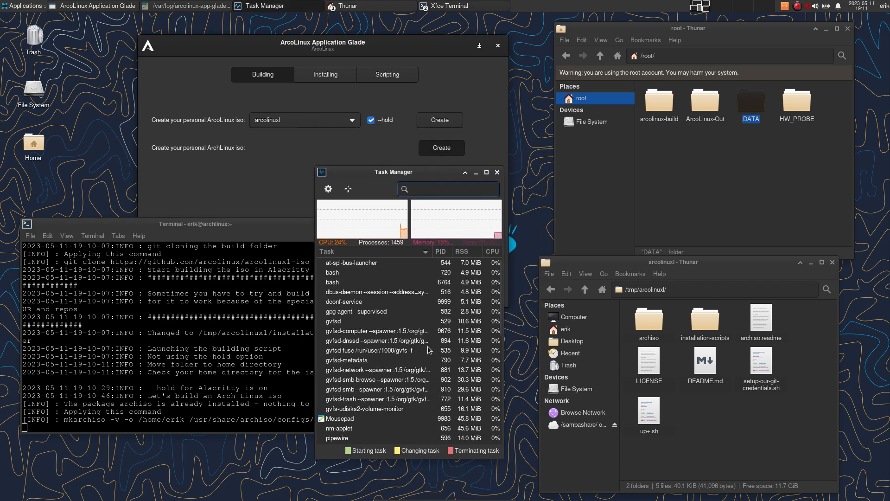
{"action": "scroll", "coordinate": [410, 355], "scroll_direction": "down", "scroll_amount": 5}
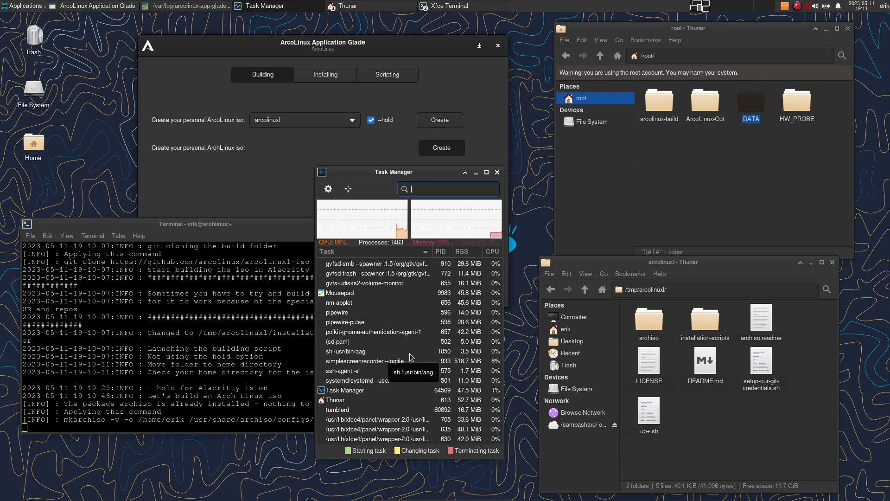
{"action": "scroll", "coordinate": [410, 354], "scroll_direction": "down", "scroll_amount": 5}
{"action": "scroll", "coordinate": [410, 353], "scroll_direction": "up", "scroll_amount": 10}
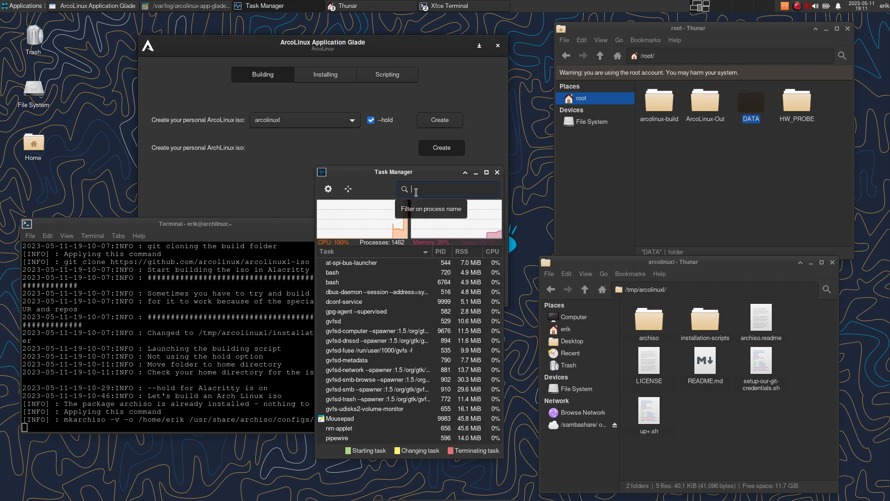
{"action": "type", "text": "mk"}
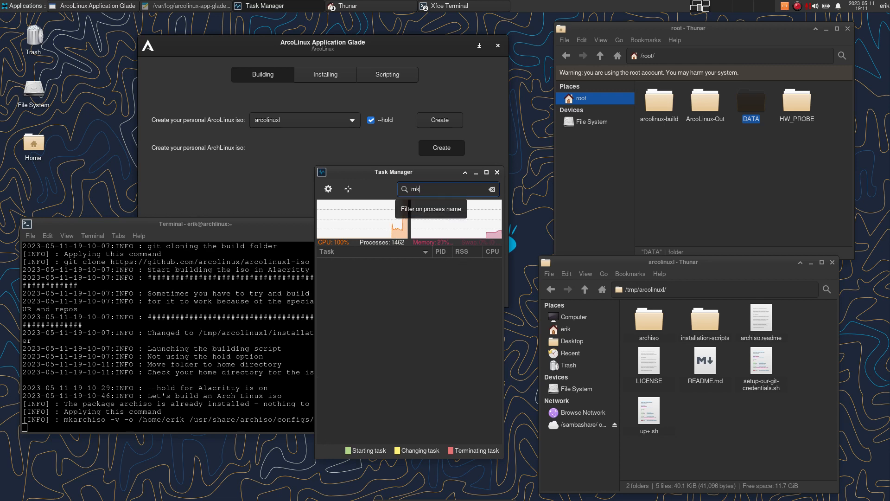
- Enable 'Show all processes' in Task Manager settings to reveal mkarchiso, mkinitcpio, pacman and pacstrap
{"action": "left_click_drag", "start_coordinate": [417, 172], "coordinate": [327, 107]}
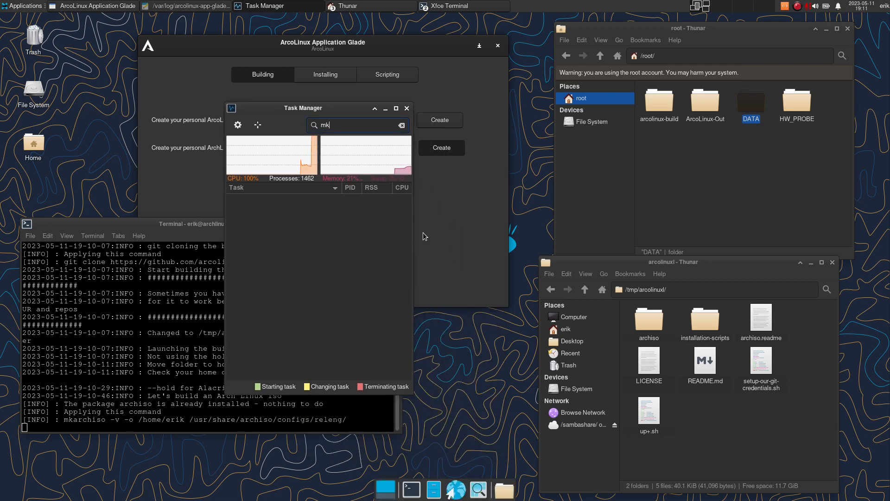
{"action": "left_click_drag", "start_coordinate": [410, 233], "coordinate": [505, 241]}
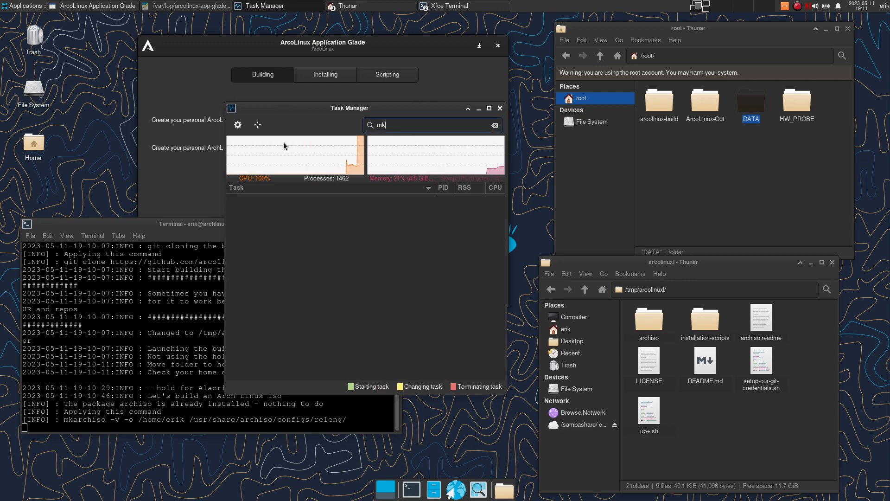
{"action": "left_click", "coordinate": [237, 125]}
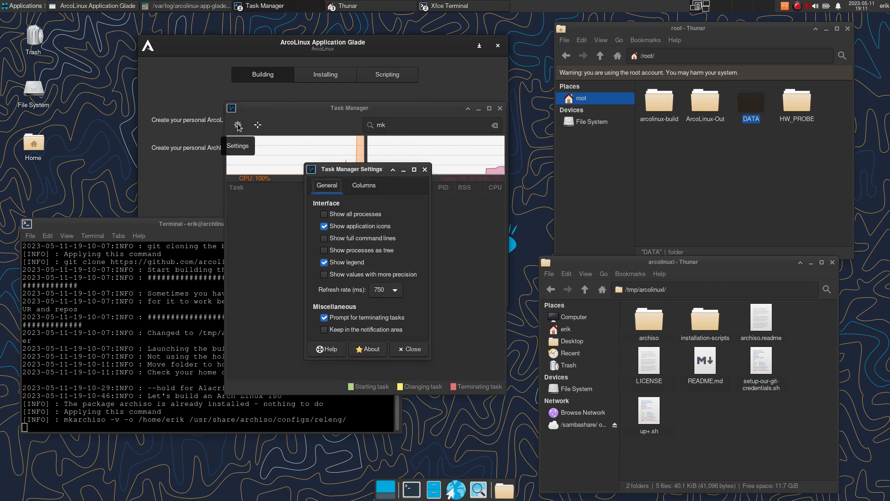
{"action": "left_click", "coordinate": [326, 215]}
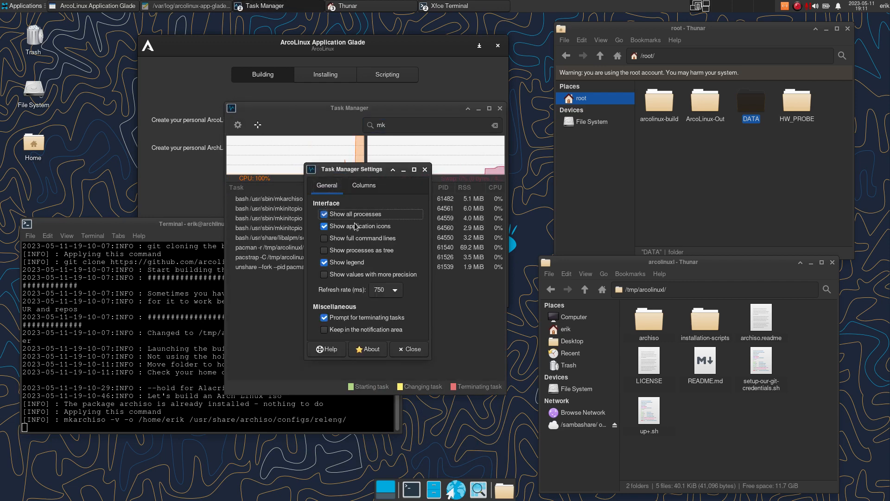
{"action": "left_click_drag", "start_coordinate": [367, 170], "coordinate": [573, 144]}
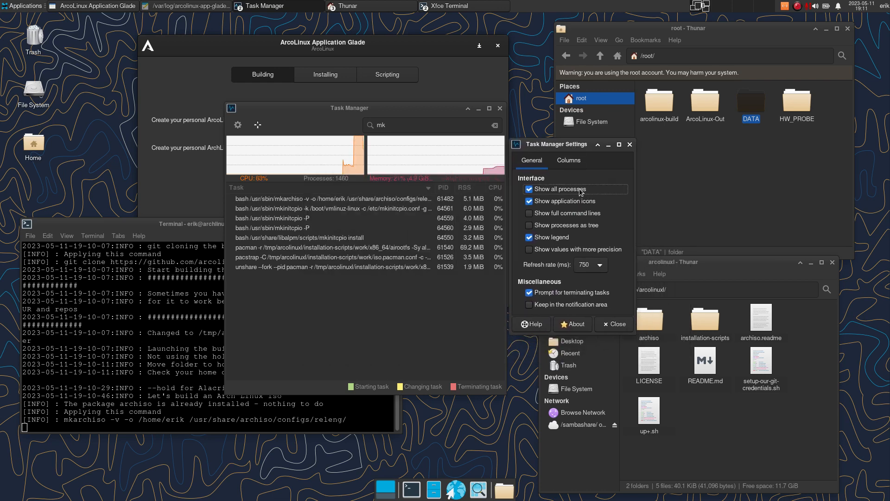
{"action": "left_click", "coordinate": [531, 190]}
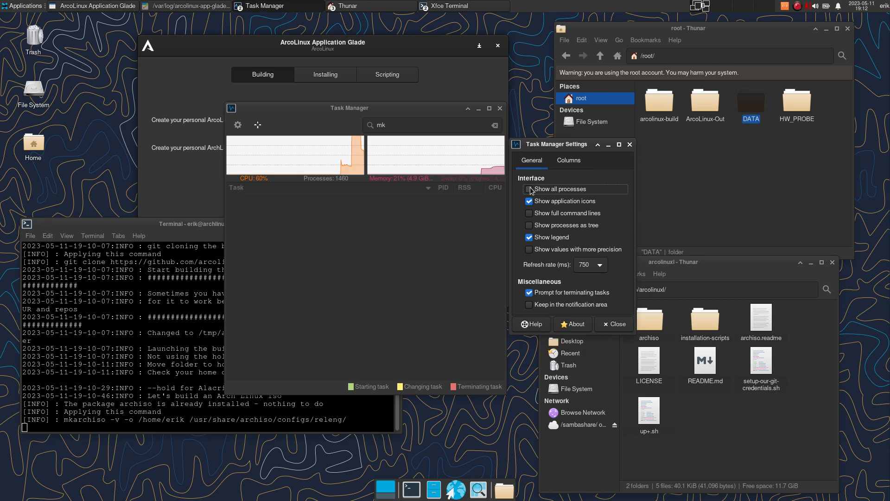
{"action": "left_click", "coordinate": [531, 191]}
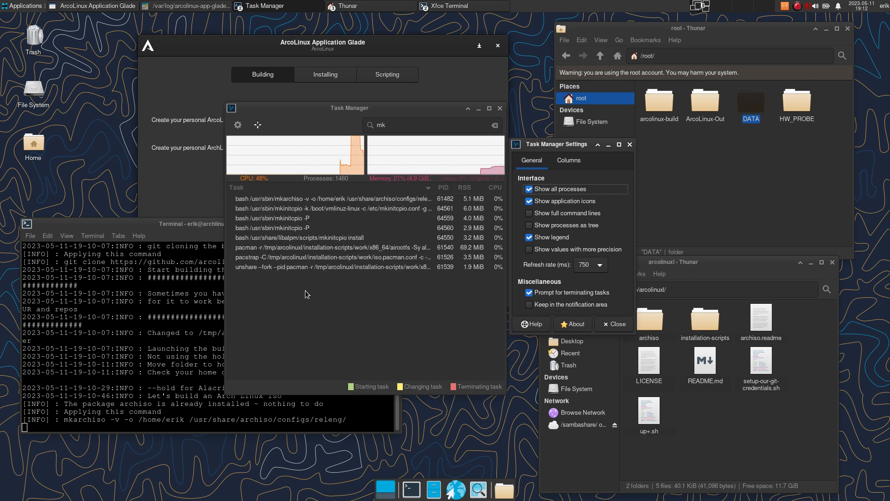
{"action": "left_click", "coordinate": [141, 403]}
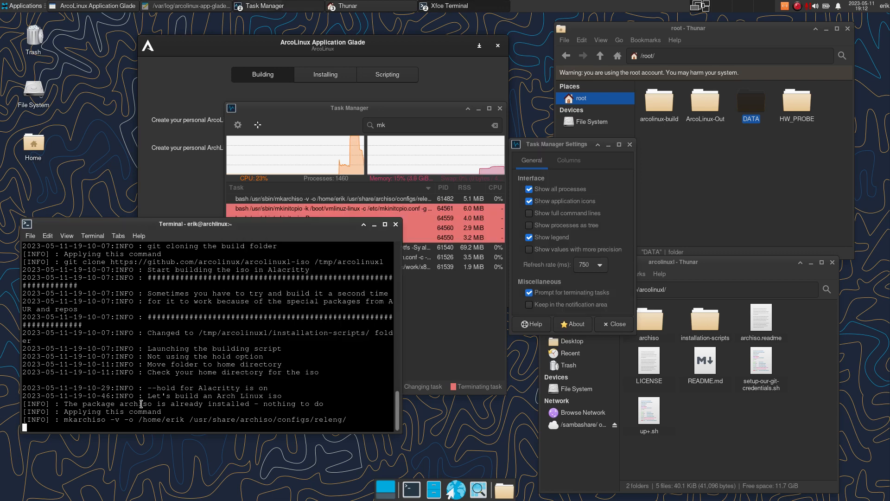
- Interrupt the running Glade tool with Ctrl+C, relaunch it with aag, and authenticate with the account password
{"action": "key", "text": "ctrl+c"}
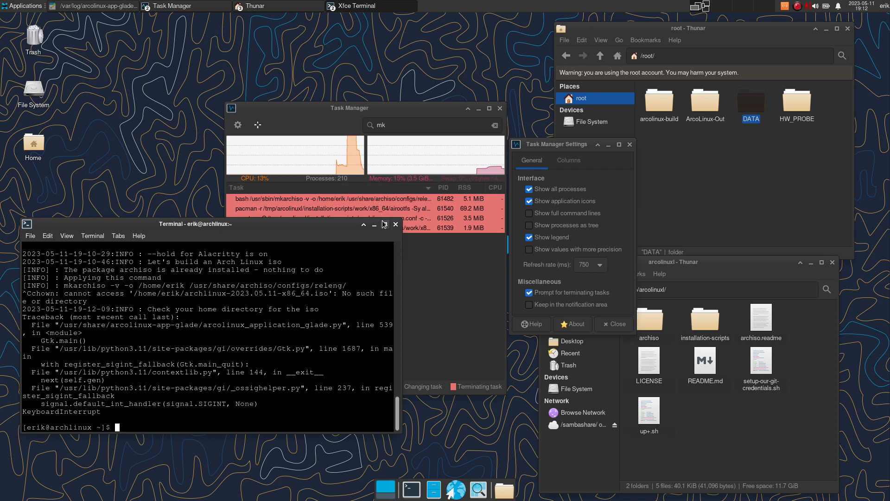
{"action": "left_click_drag", "start_coordinate": [348, 223], "coordinate": [346, 253]}
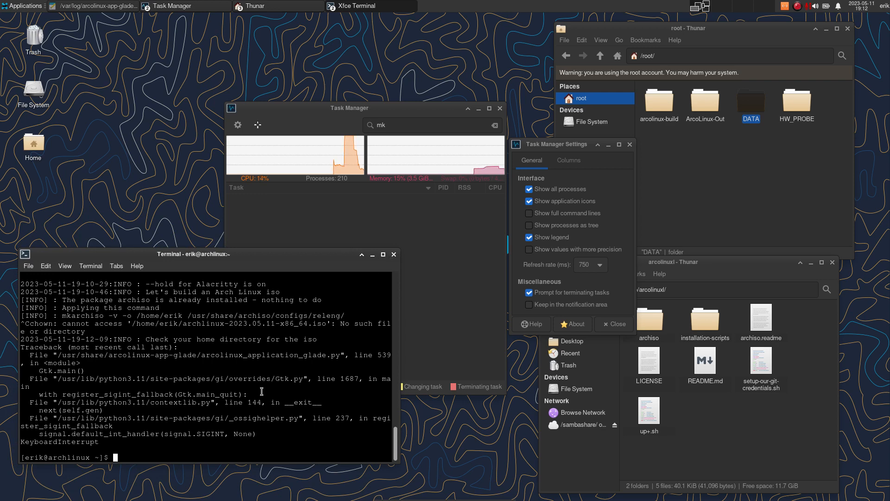
{"action": "type", "text": "aag"}
{"action": "key", "text": "Return"}
{"action": "type", "text": "••"}
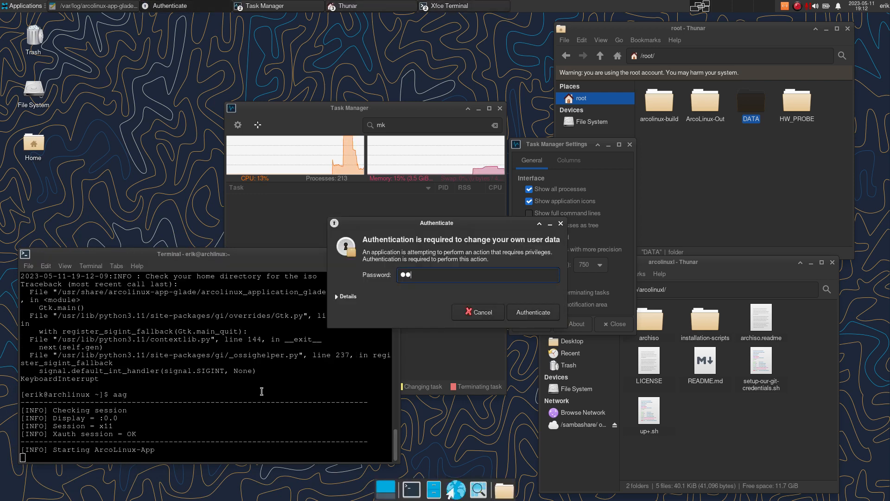
{"action": "type", "text": "••••"}
{"action": "key", "text": "Return"}
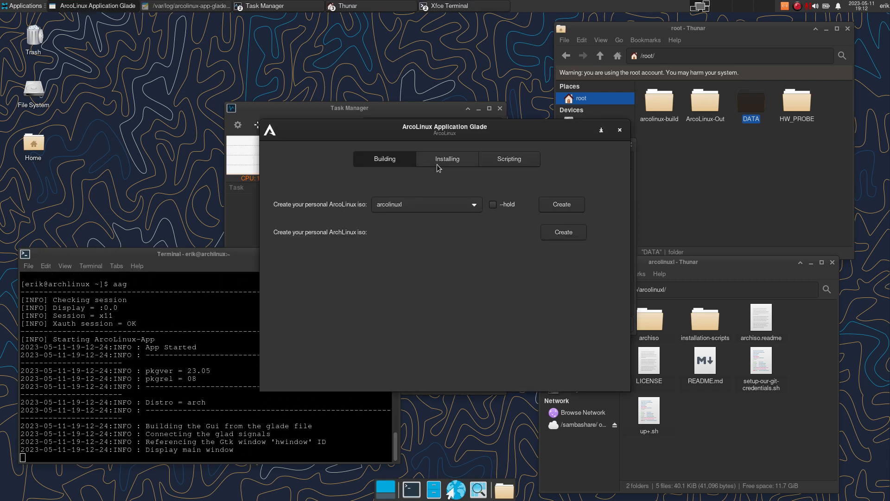
- Create an empty document named test in the home Desktop folder
{"action": "left_click", "coordinate": [452, 165]}
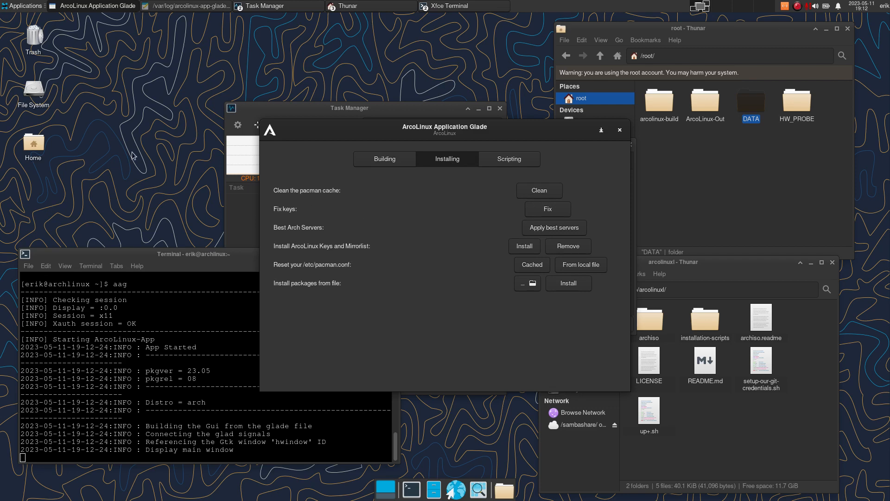
{"action": "double_click", "coordinate": [43, 141]}
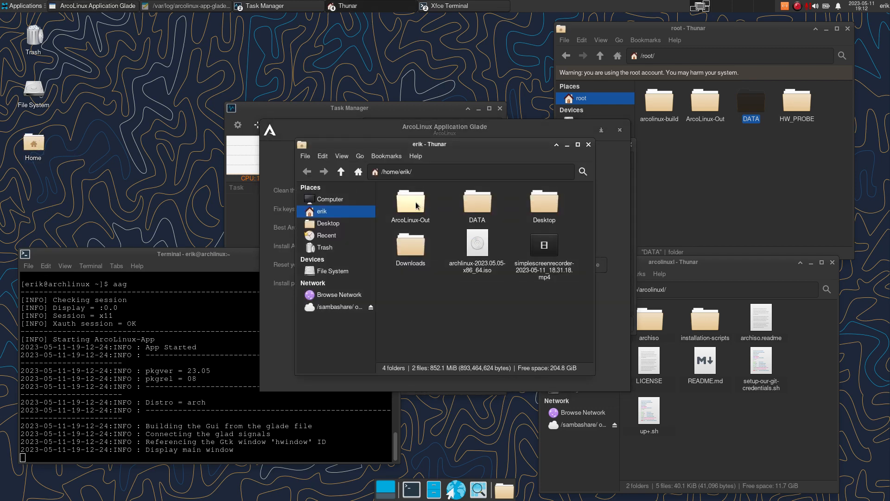
{"action": "left_click", "coordinate": [357, 223]}
{"action": "right_click", "coordinate": [450, 230]}
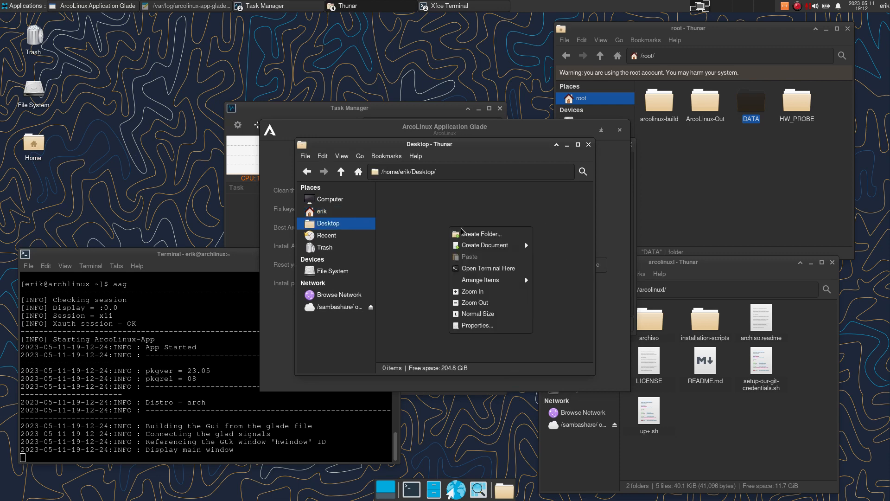
{"action": "mouse_move", "coordinate": [505, 246]}
{"action": "left_click", "coordinate": [560, 263]}
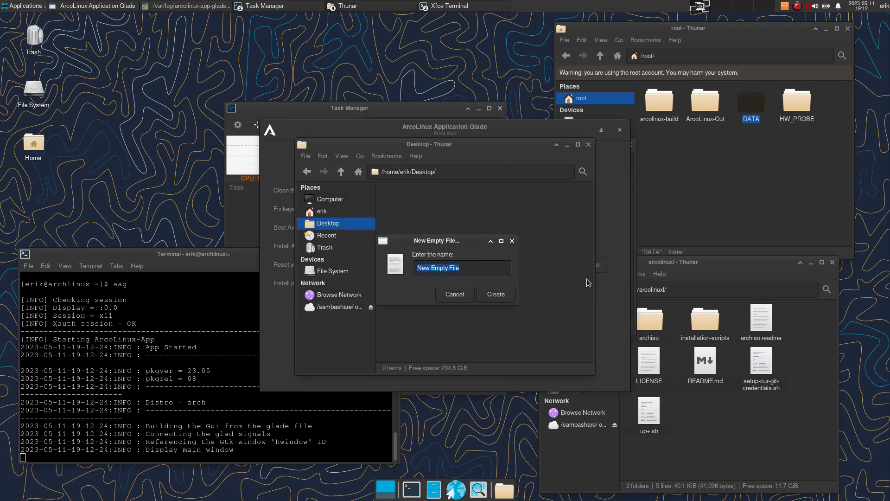
{"action": "key", "text": "BackSpace"}
{"action": "type", "text": "test"}
{"action": "key", "text": "Return"}
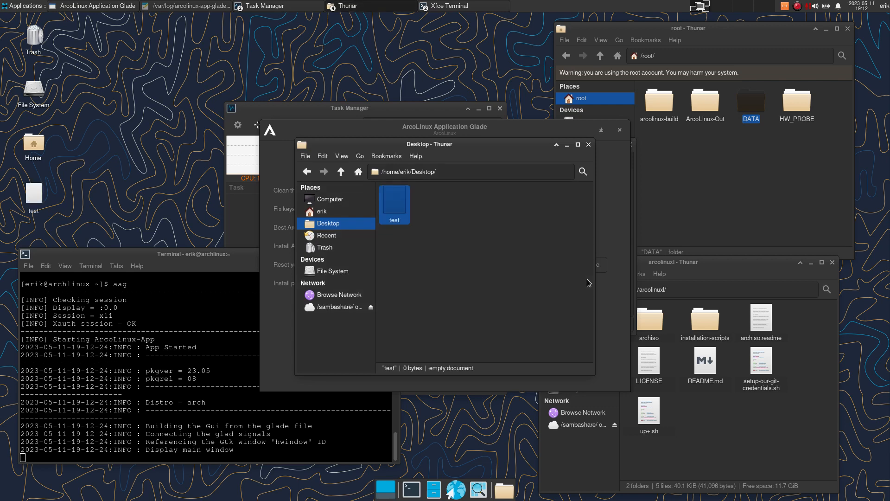
- Try opening the empty test file, then open a new terminal window
{"action": "double_click", "coordinate": [396, 214]}
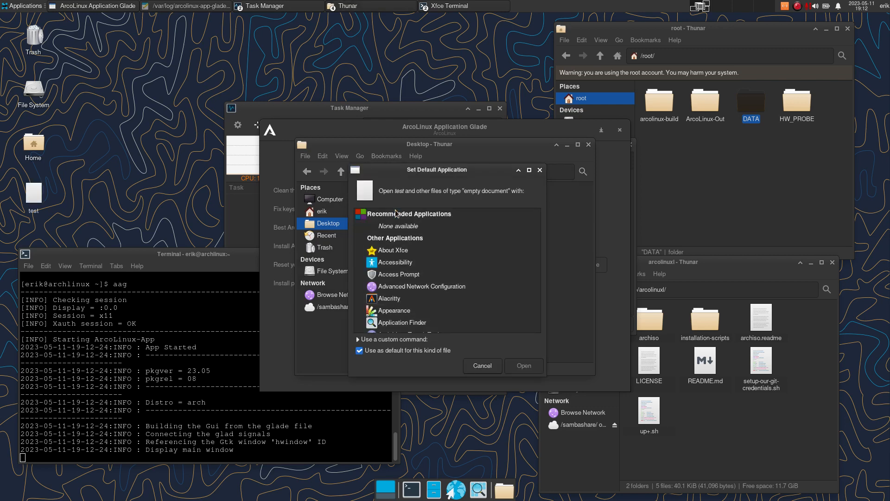
{"action": "scroll", "coordinate": [423, 268], "scroll_direction": "down", "scroll_amount": 3}
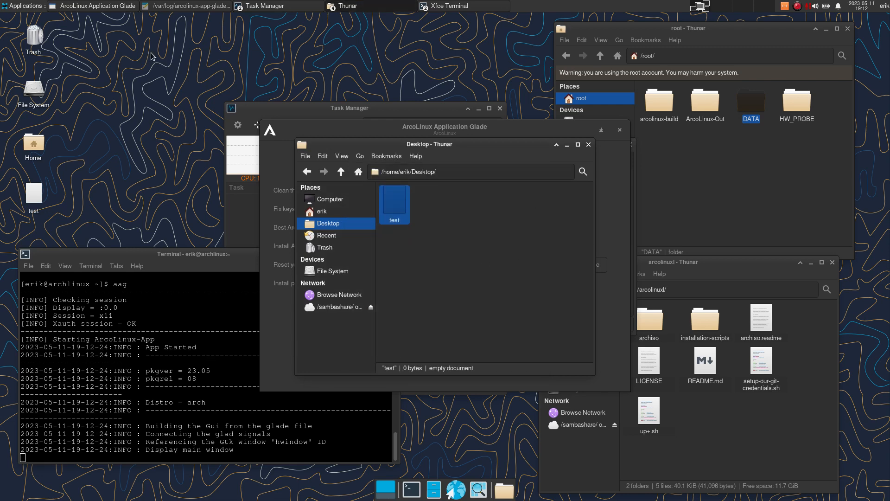
{"action": "left_click", "coordinate": [283, 5]}
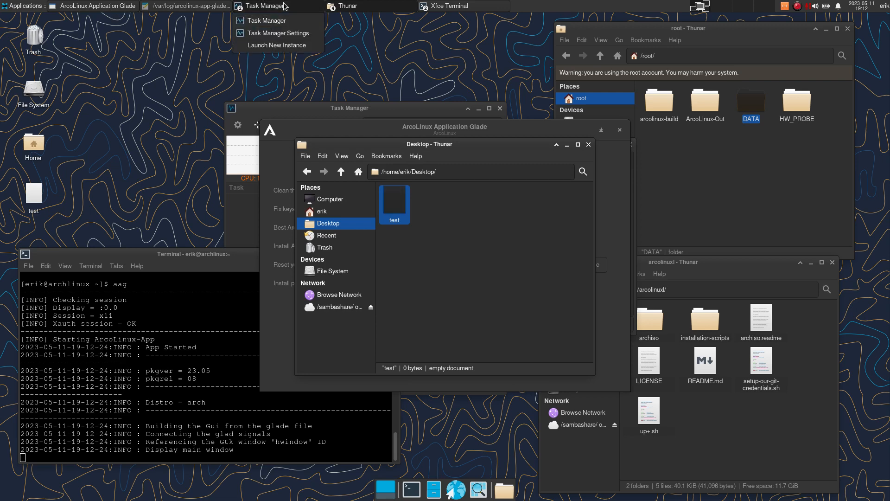
{"action": "left_click", "coordinate": [169, 96]}
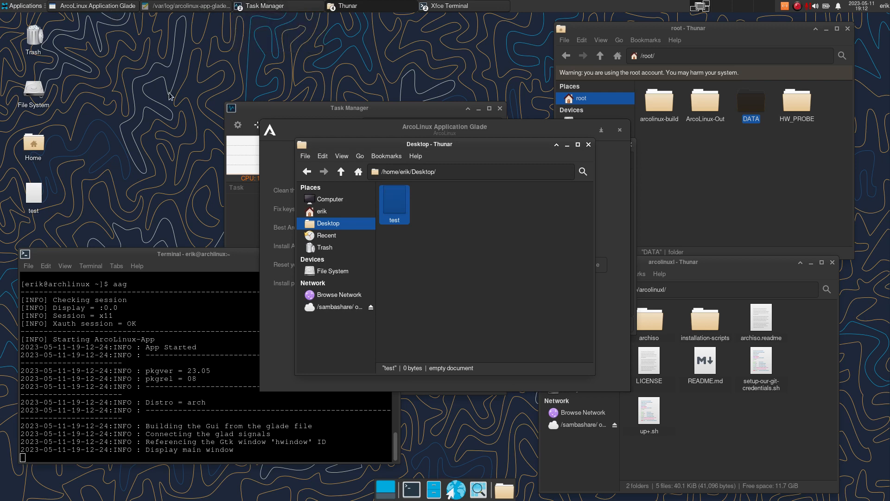
{"action": "key", "text": "ctrl+alt+t"}
- Run sudo pacman -S sublime-text-4 and submit the account password
{"action": "type", "text": "sud"}
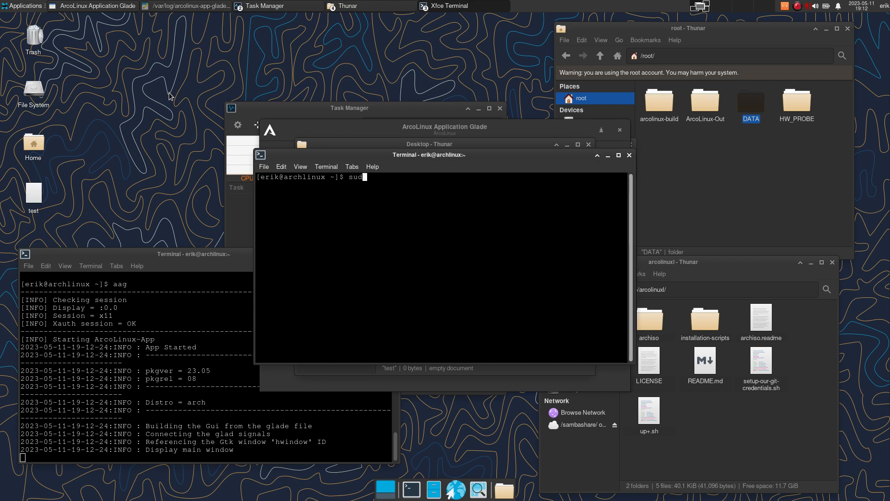
{"action": "type", "text": "o pacman -S subl"}
{"action": "key", "text": "Tab"}
{"action": "key", "text": "Return"}
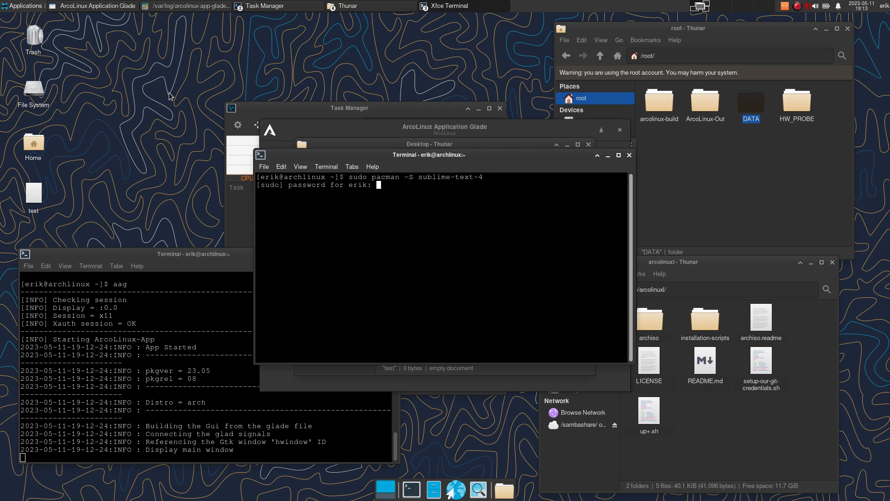
{"action": "key", "text": "Return"}
{"action": "key", "text": "Return"}
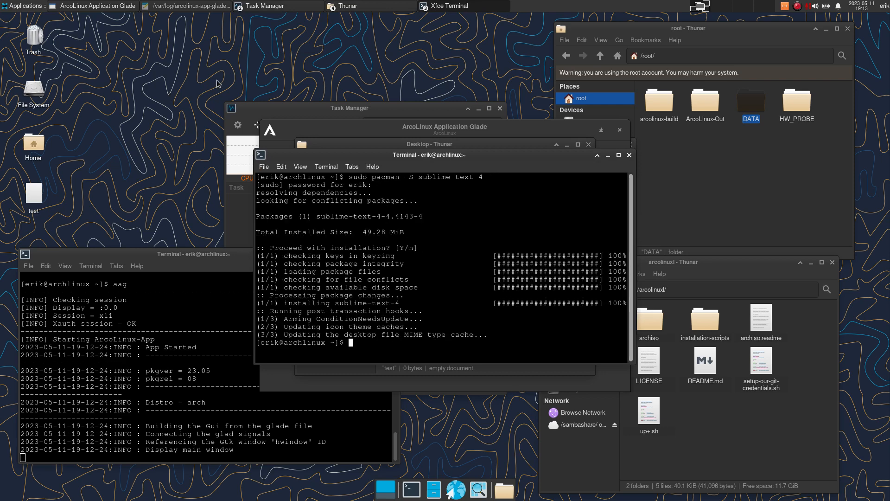
- Open the test file with Sublime Text, making it the default application for it
{"action": "left_click", "coordinate": [629, 155]}
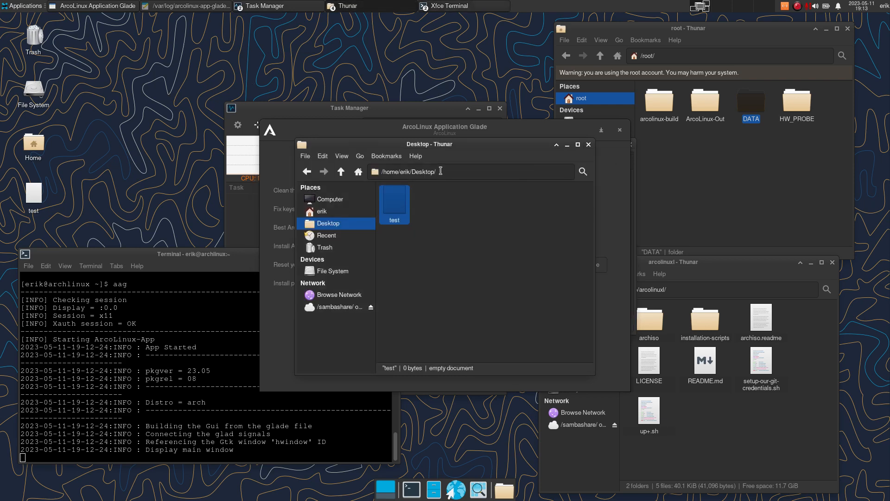
{"action": "right_click", "coordinate": [399, 202]}
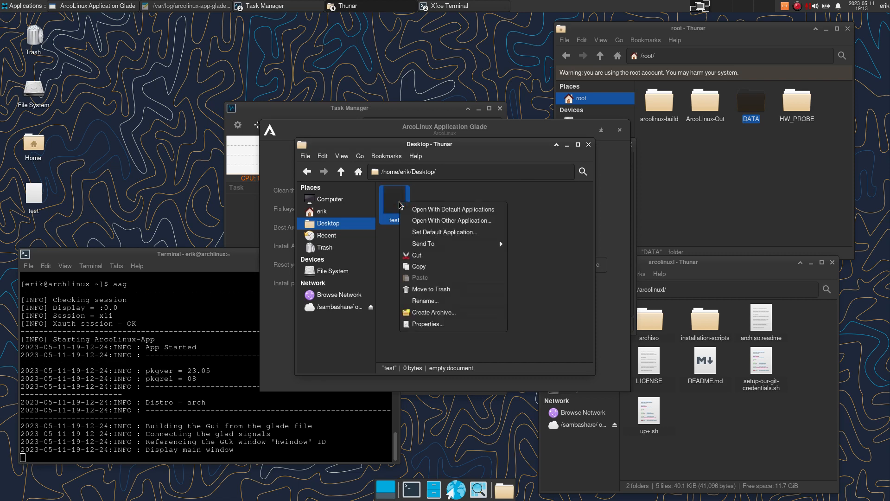
{"action": "left_click", "coordinate": [482, 213]}
{"action": "type", "text": "s"}
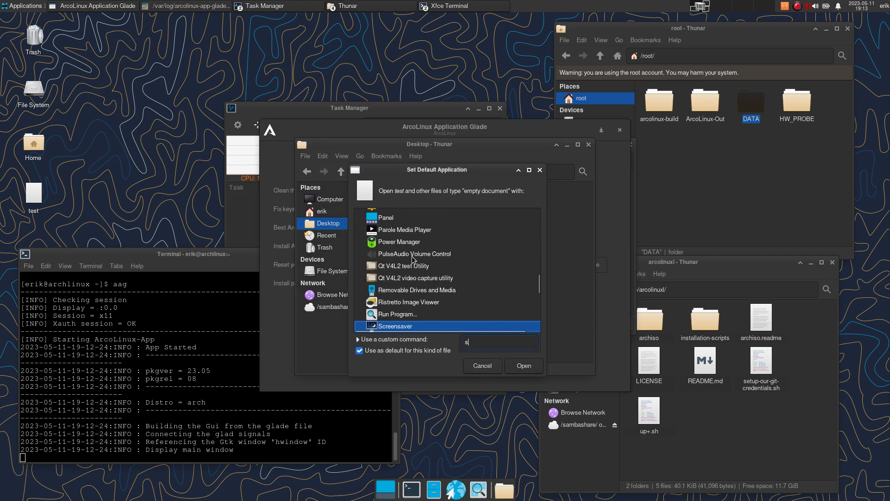
{"action": "type", "text": "u"}
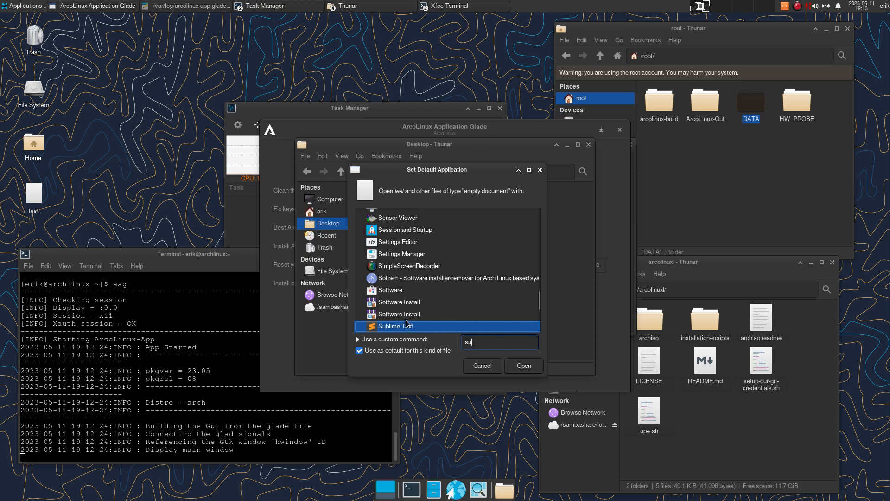
{"action": "left_click", "coordinate": [527, 369]}
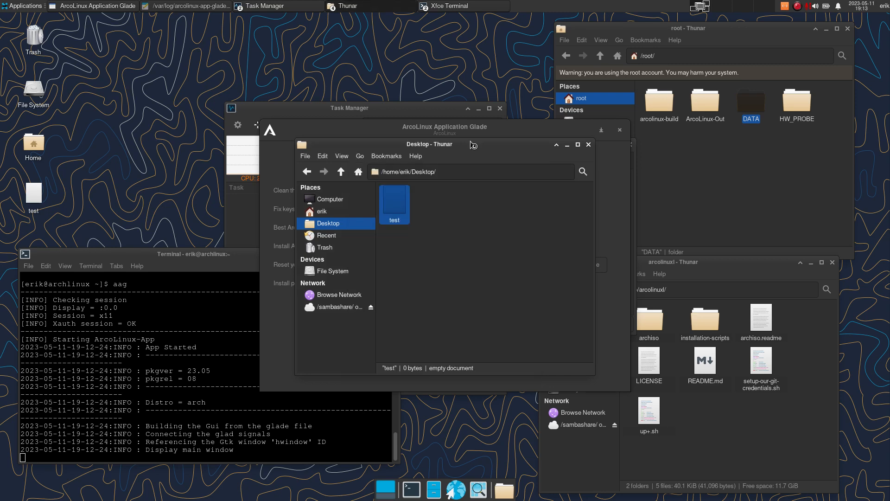
{"action": "left_click_drag", "start_coordinate": [232, 24], "coordinate": [463, 105]}
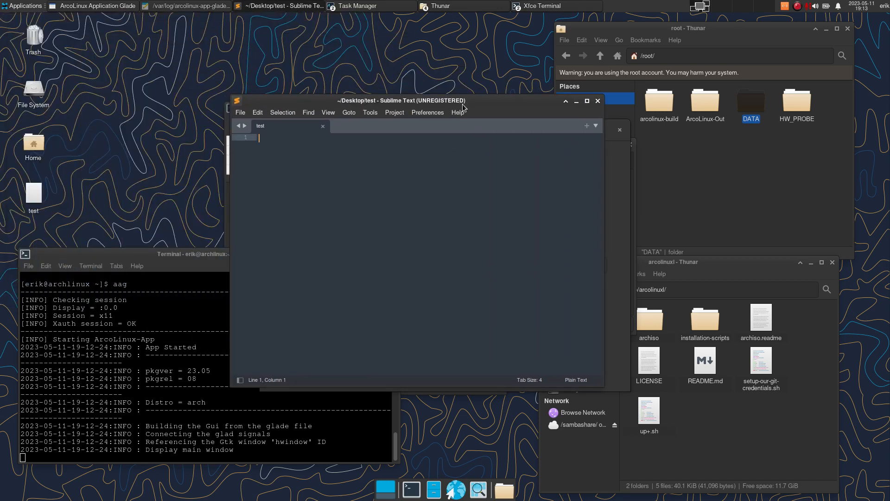
- Type the heading comment '# my awesome list of Arch packages' at the top of the test file
{"action": "type", "text": "# my awes"}
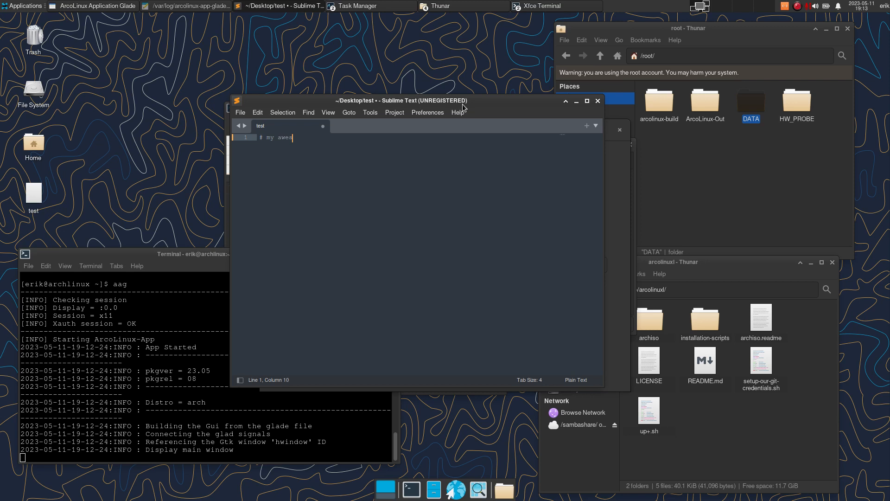
{"action": "type", "text": "ome list of ARc"}
{"action": "key", "text": "BackSpace"}
{"action": "type", "text": "h packages"}
{"action": "key", "text": "Return"}
{"action": "key", "text": "Return"}
- List firefox, vivaldi and code on separate lines, save the file, and close Sublime Text
{"action": "type", "text": "firefoc"}
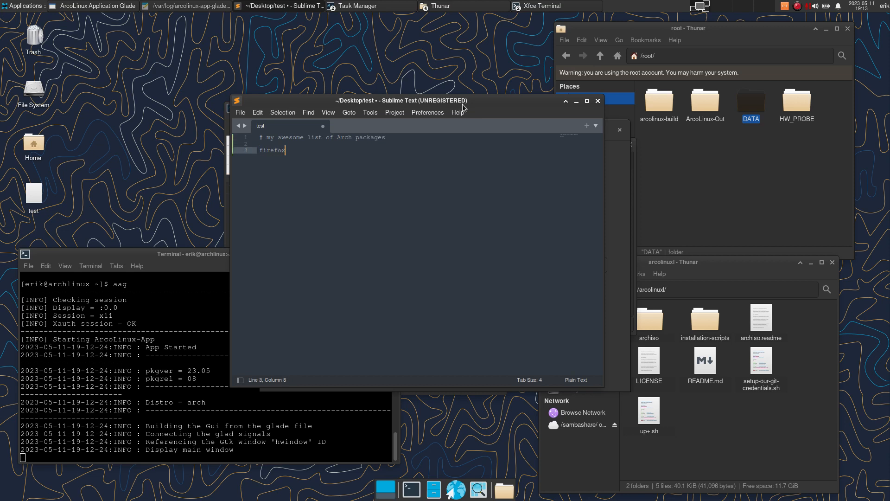
{"action": "key", "text": "Return"}
{"action": "type", "text": "vivalid"}
{"action": "key", "text": "BackSpace"}
{"action": "key", "text": "BackSpace"}
{"action": "type", "text": "di"}
{"action": "key", "text": "Return"}
{"action": "type", "text": "code"}
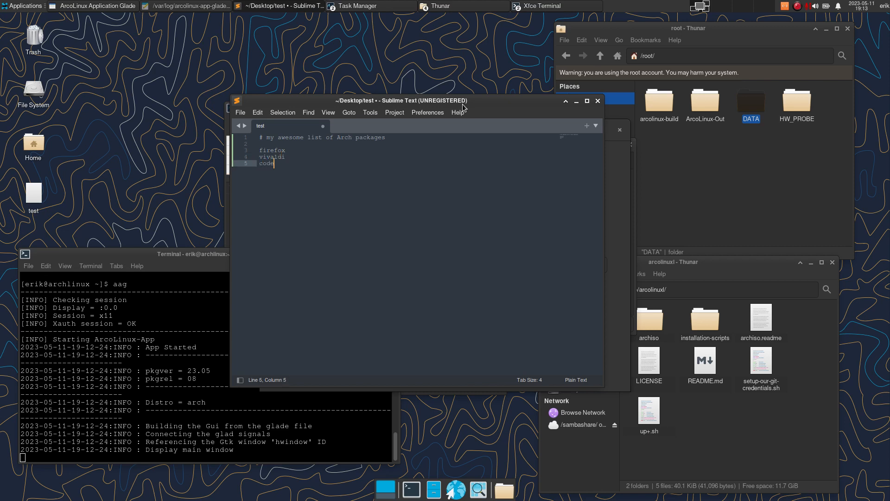
{"action": "key", "text": "ctrl+s"}
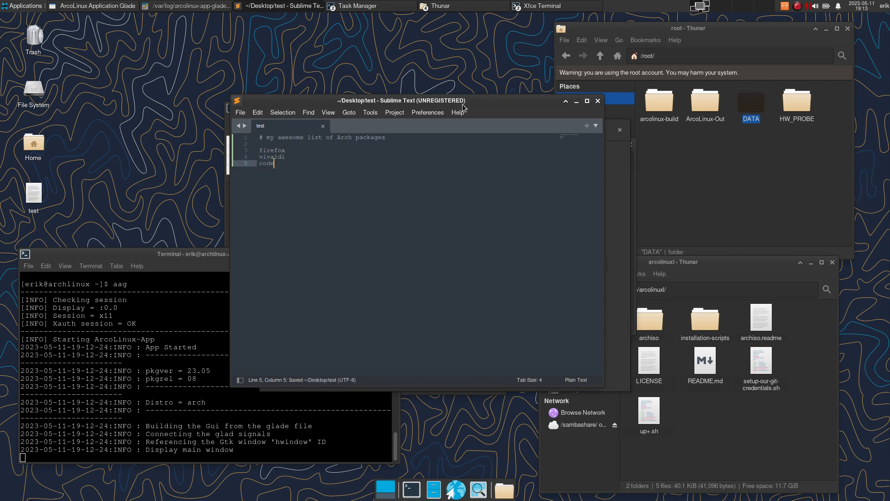
{"action": "left_click", "coordinate": [598, 101]}
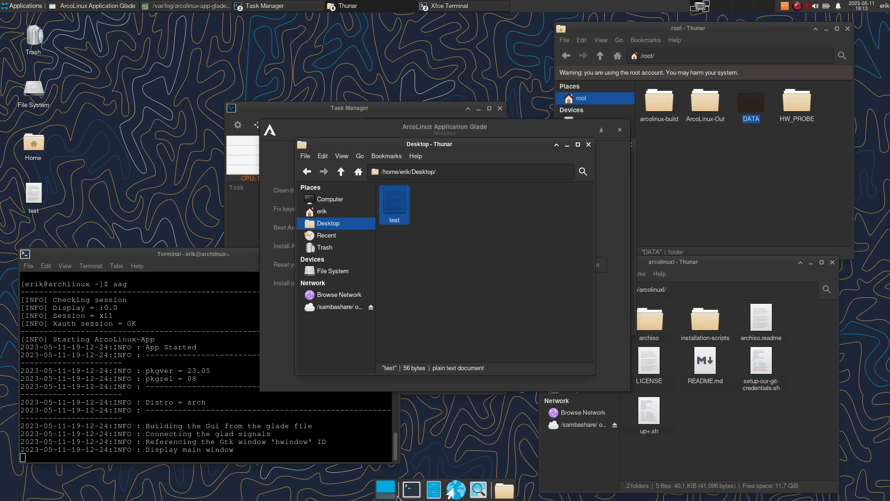
- Run sudo pacman -Syyu in a new terminal to upgrade at-spi2-core, then close the terminal
{"action": "left_click", "coordinate": [411, 490]}
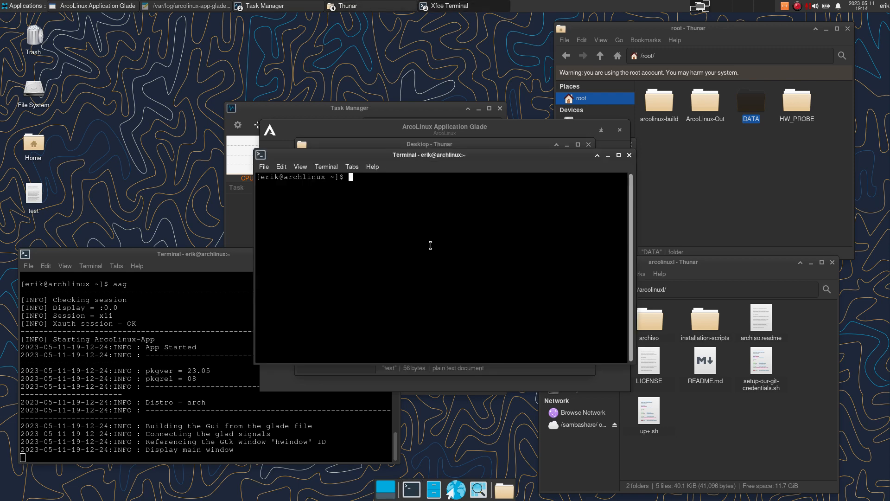
{"action": "type", "text": "sudo pacman -Syyu"}
{"action": "key", "text": "Return"}
{"action": "key", "text": "Return"}
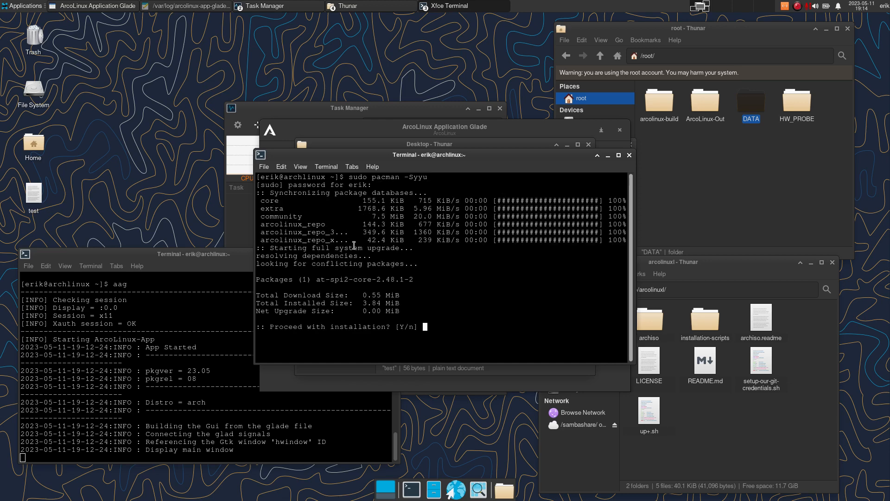
{"action": "key", "text": "Return"}
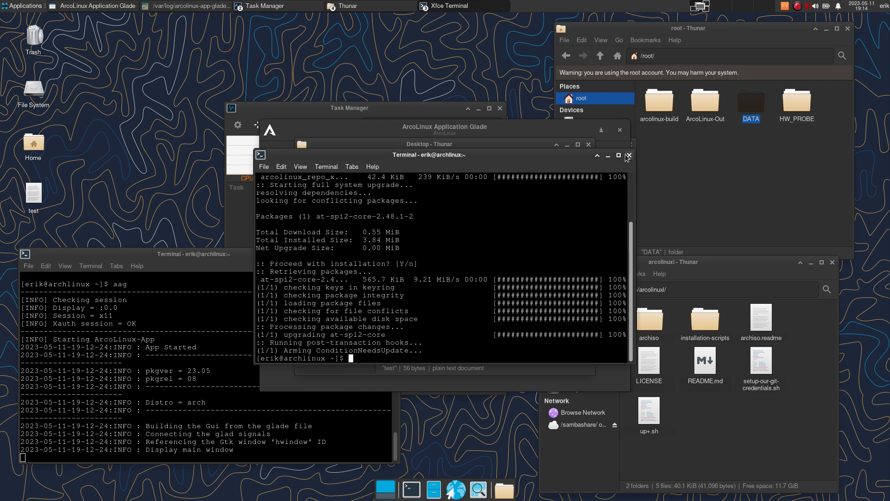
{"action": "left_click", "coordinate": [629, 156]}
{"action": "left_click_drag", "start_coordinate": [480, 155], "coordinate": [217, 57]}
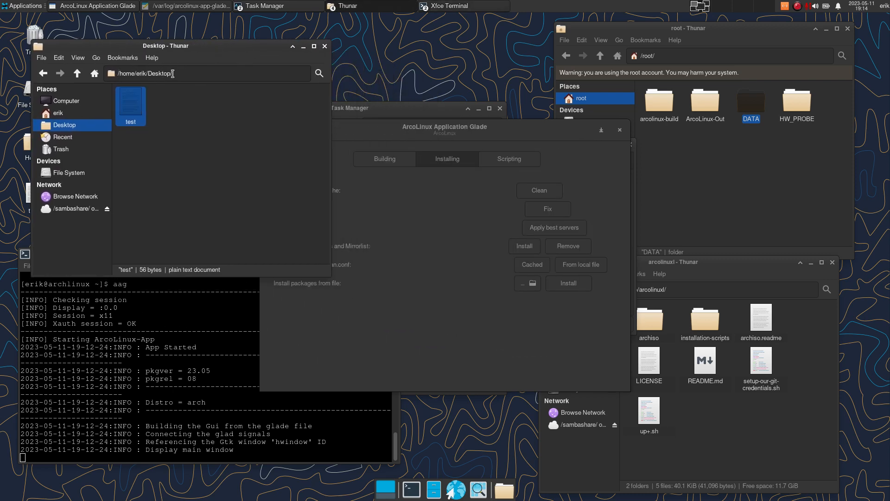
- Choose the test file in the user's Desktop folder as the 'Install packages from file' list
{"action": "left_click", "coordinate": [501, 339]}
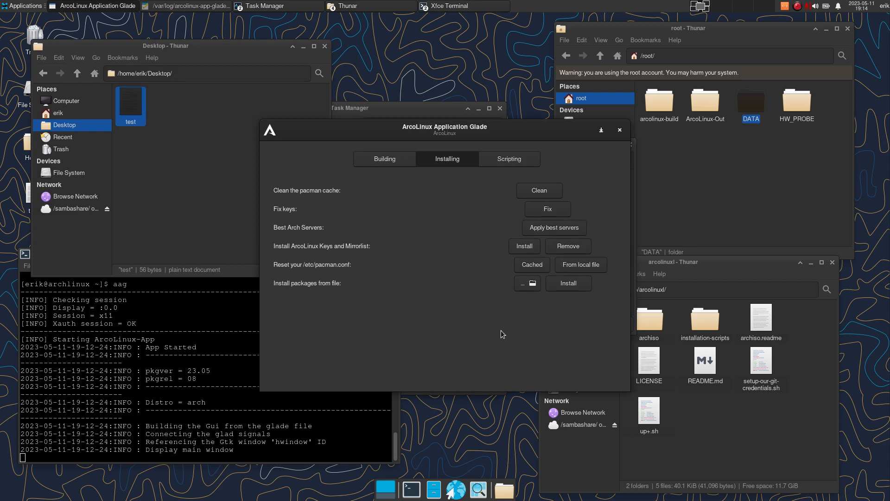
{"action": "left_click", "coordinate": [533, 284]}
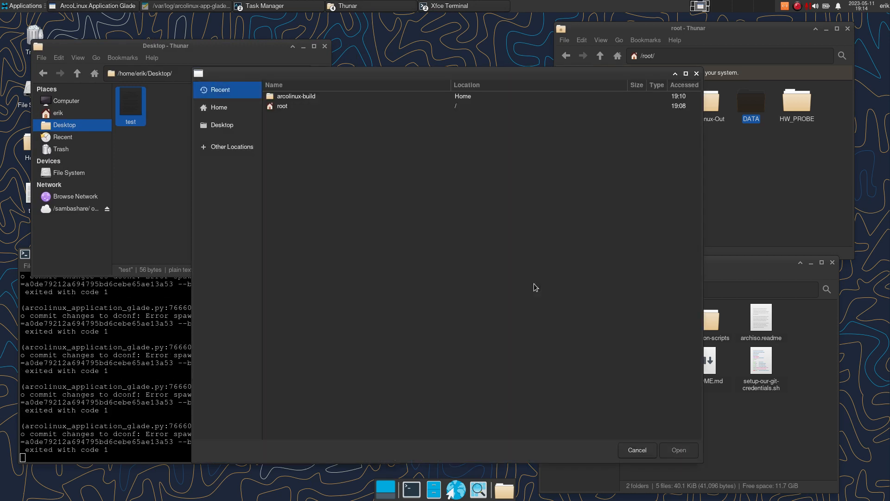
{"action": "double_click", "coordinate": [292, 107]}
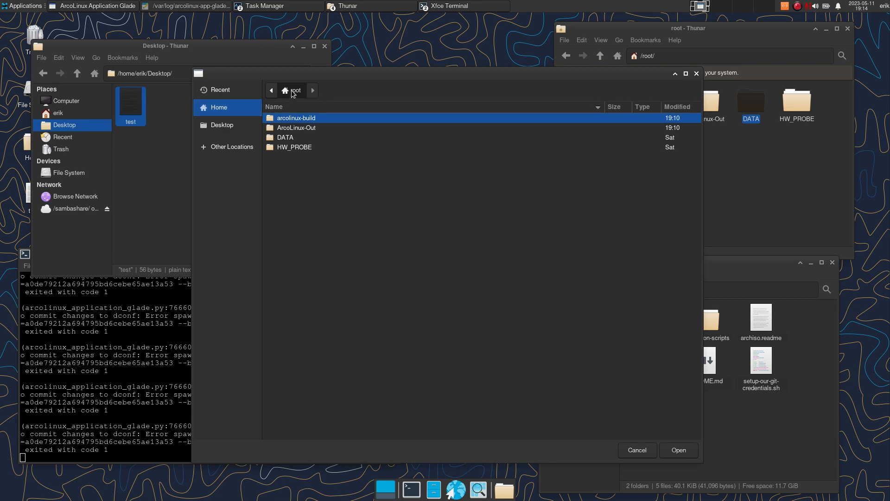
{"action": "left_click", "coordinate": [271, 90]}
{"action": "left_click", "coordinate": [289, 90]}
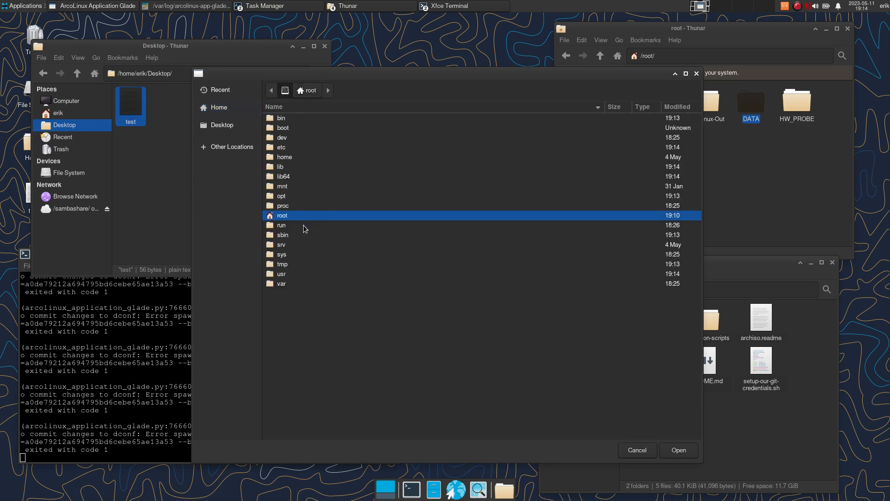
{"action": "double_click", "coordinate": [287, 157]}
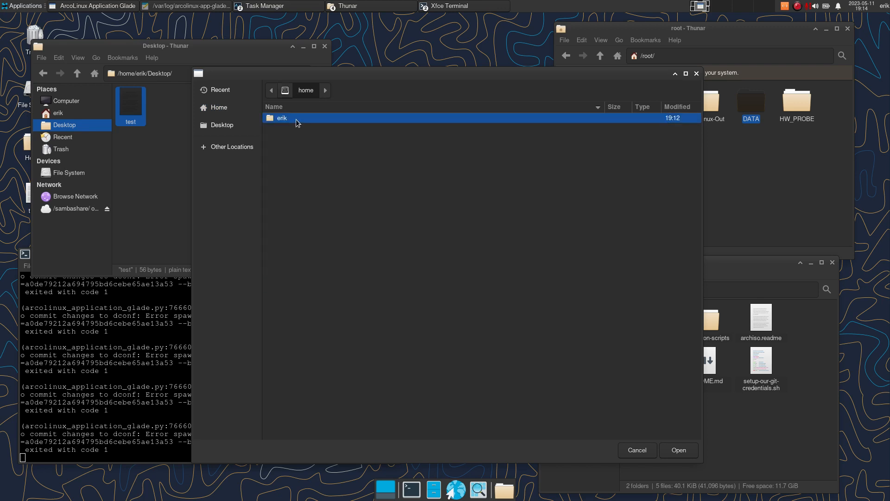
{"action": "double_click", "coordinate": [296, 119]}
{"action": "double_click", "coordinate": [299, 147]}
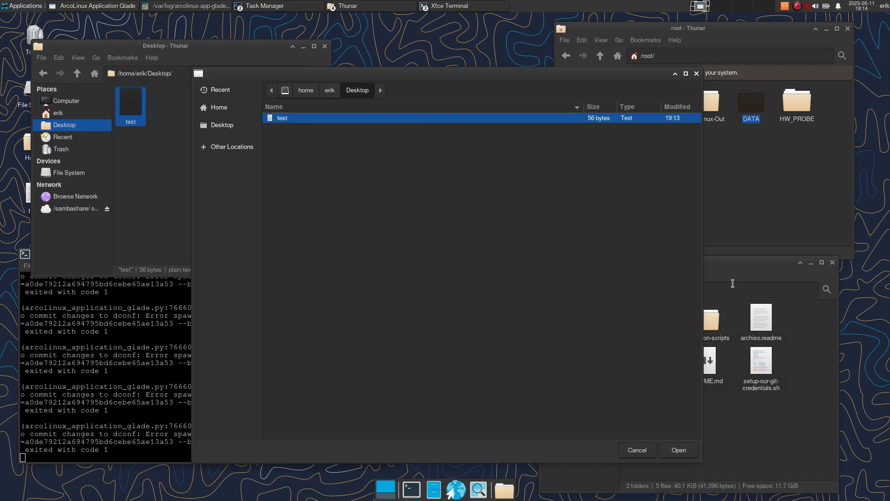
{"action": "left_click", "coordinate": [679, 451]}
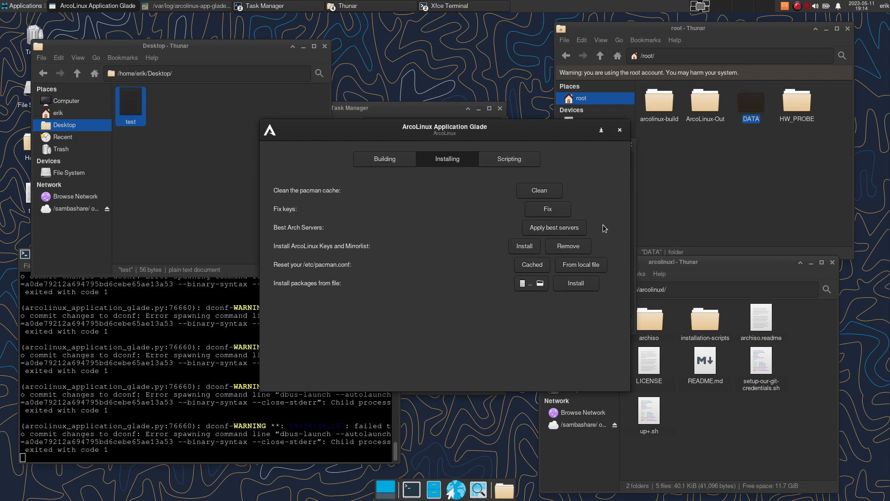
- Install the listed packages and confirm in the terminal log that vivaldi and code were installed
{"action": "left_click", "coordinate": [575, 285]}
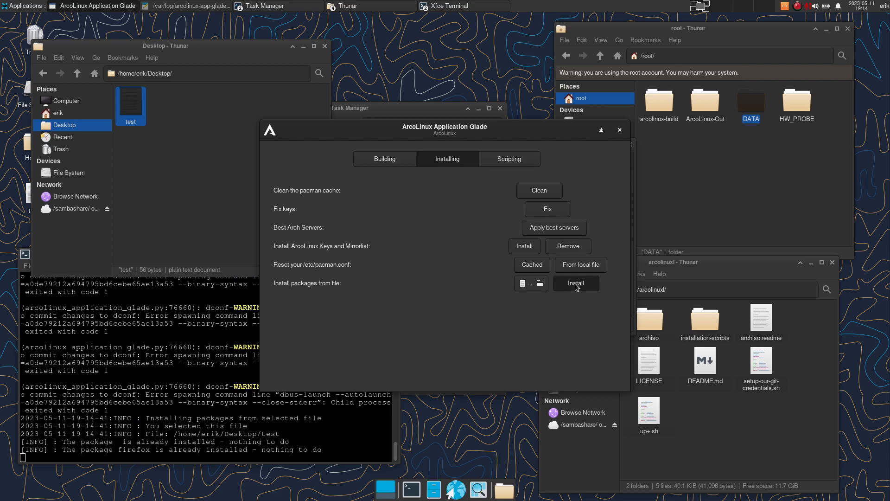
{"action": "left_click", "coordinate": [196, 435]}
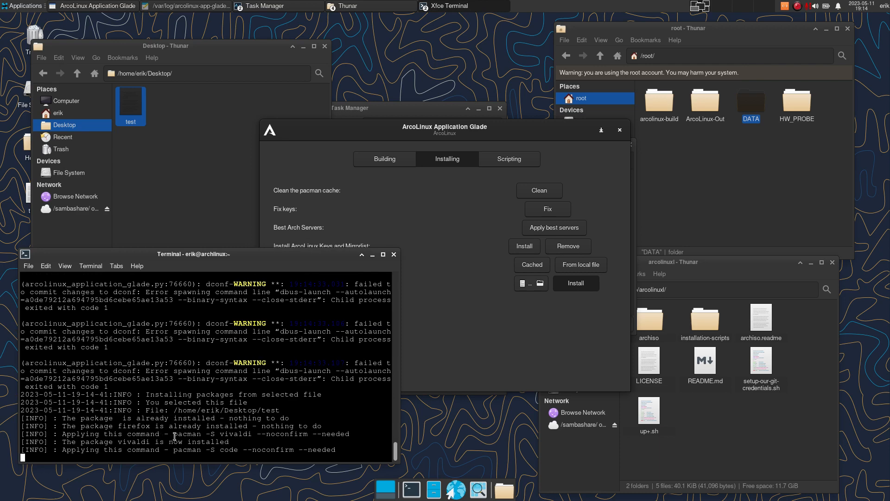
{"action": "double_click", "coordinate": [230, 433]}
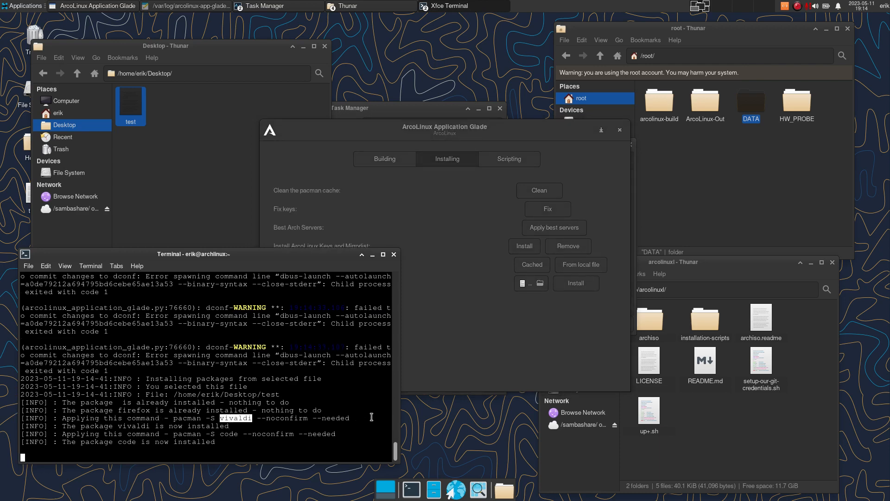
{"action": "double_click", "coordinate": [160, 442]}
- Check the Applications menu for the new Code - OSS and Vivaldi entries
{"action": "left_click", "coordinate": [31, 2]}
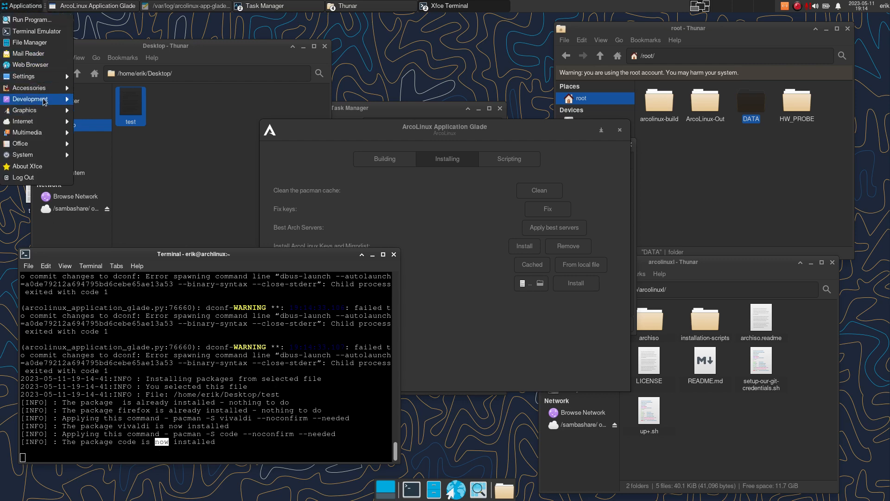
{"action": "mouse_move", "coordinate": [45, 101]}
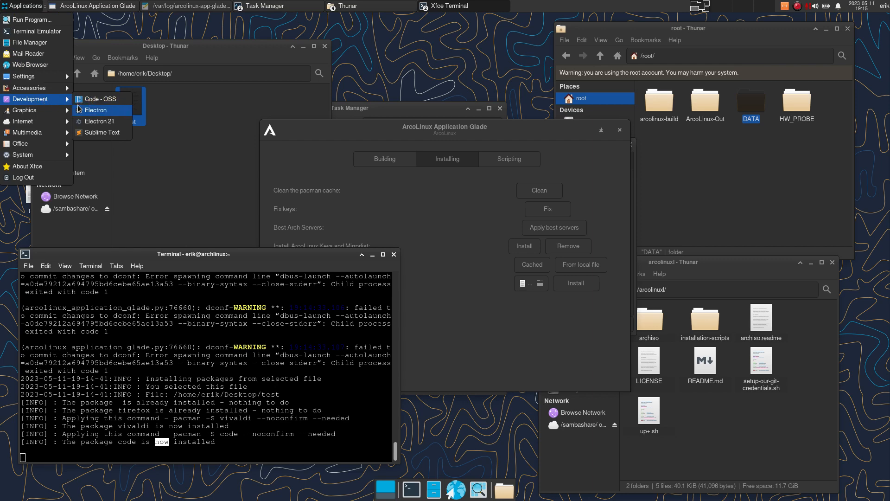
{"action": "mouse_move", "coordinate": [37, 126]}
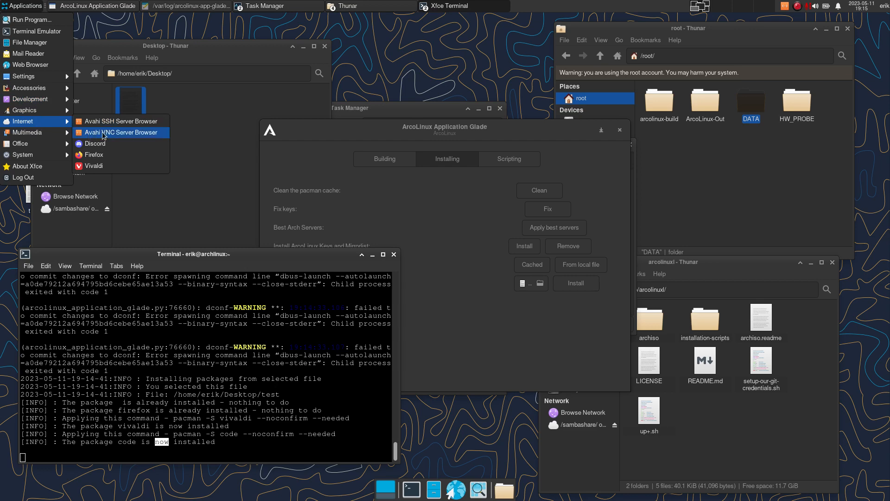
{"action": "left_click", "coordinate": [227, 96]}
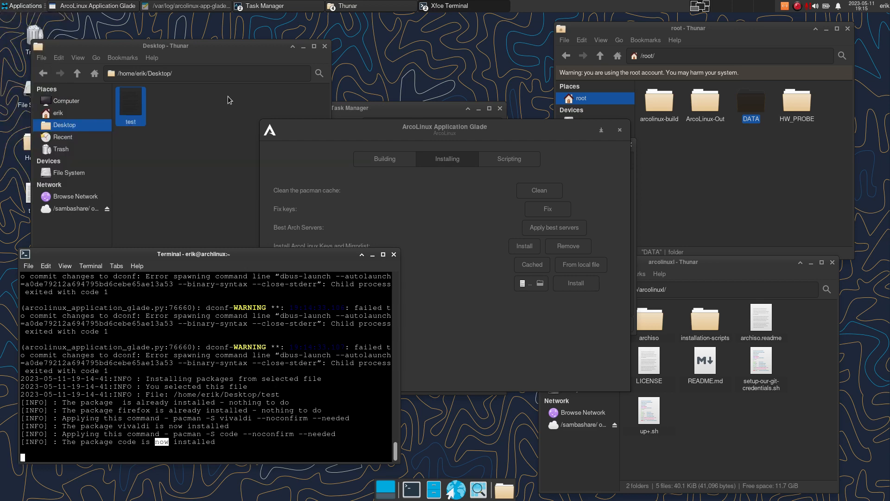
{"action": "left_click", "coordinate": [460, 134]}
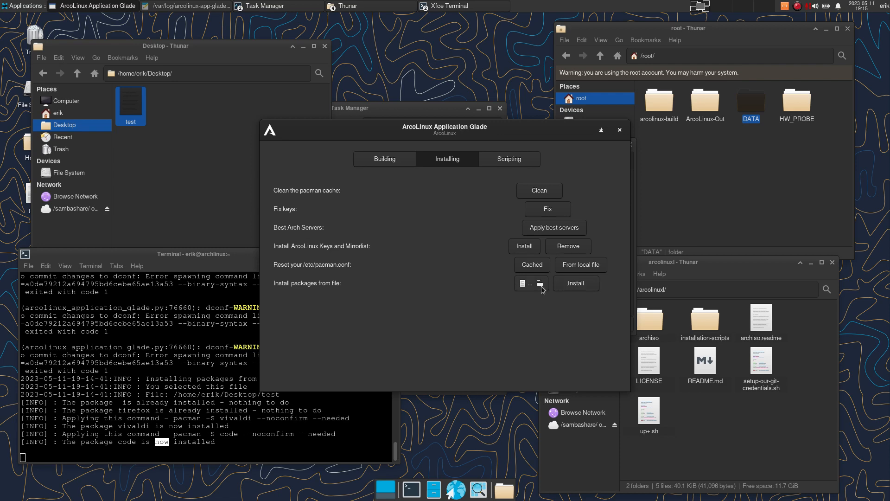
- Browse Thunar to the /etc folder and locate pacman.conf.bak
{"action": "left_click", "coordinate": [188, 186]}
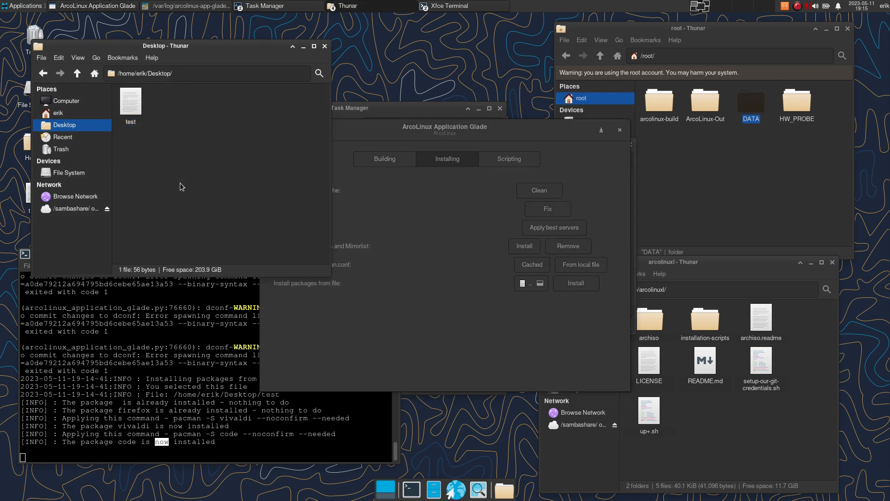
{"action": "left_click", "coordinate": [102, 175]}
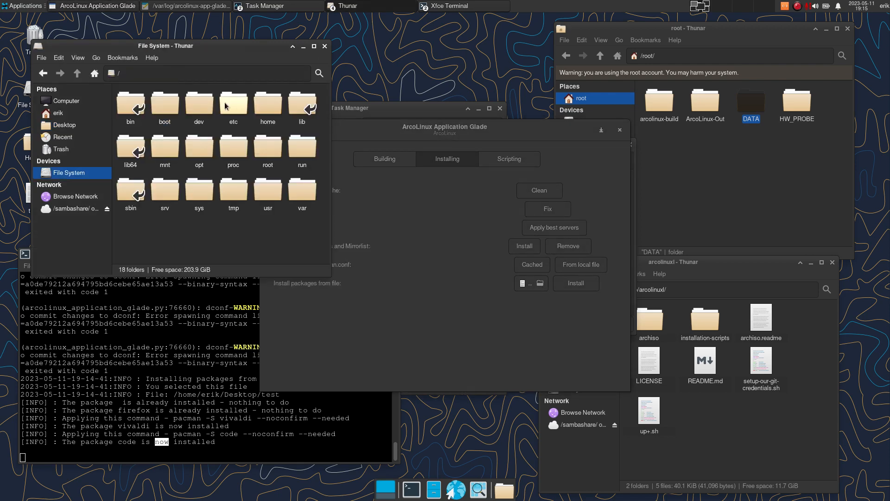
{"action": "double_click", "coordinate": [228, 121]}
{"action": "type", "text": "pacm"}
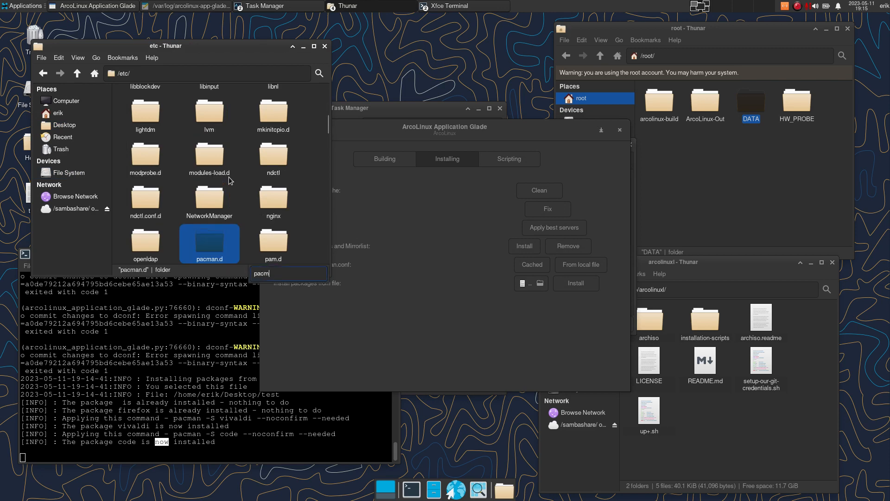
{"action": "type", "text": "an.c"}
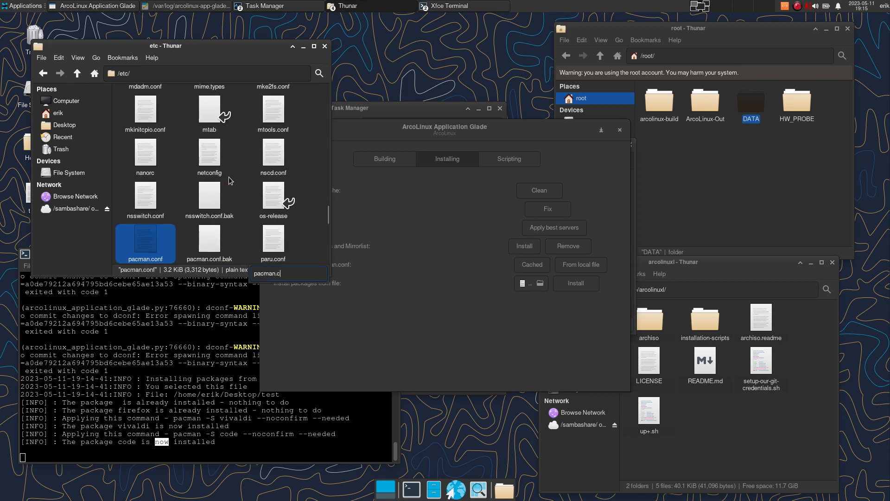
{"action": "left_click", "coordinate": [210, 242]}
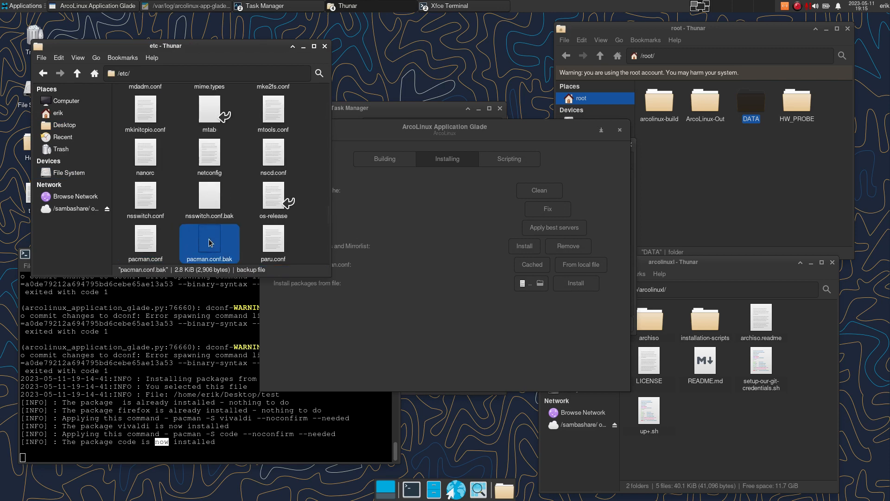
{"action": "left_click_drag", "start_coordinate": [469, 135], "coordinate": [516, 125]}
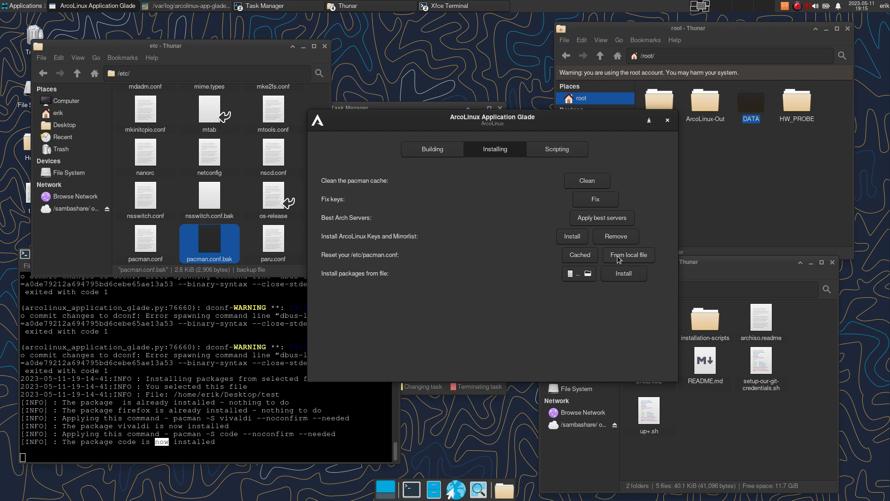
- Open pacman.conf.bak in Sublime Text through Open With Other Application
{"action": "left_click", "coordinate": [211, 246]}
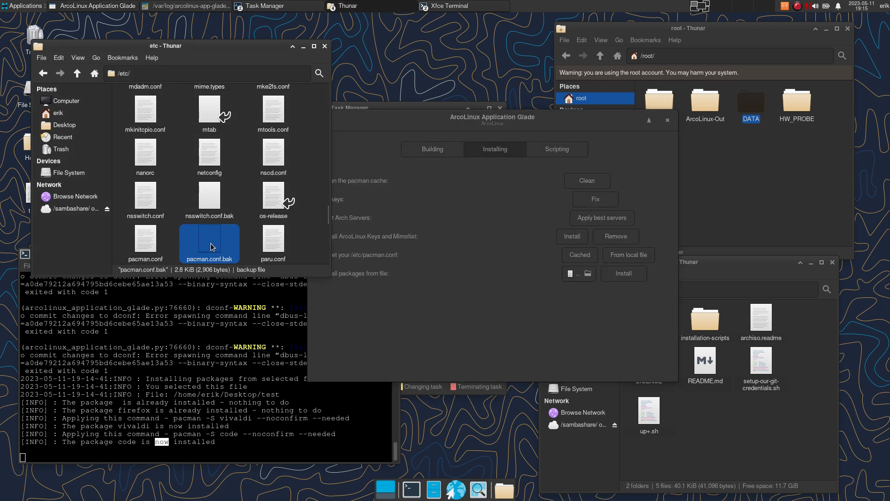
{"action": "left_click", "coordinate": [147, 241]}
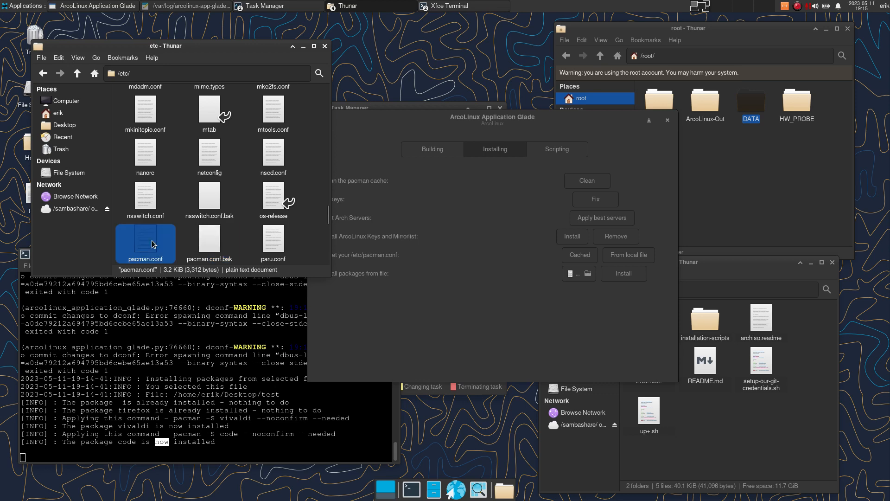
{"action": "left_click", "coordinate": [206, 242]}
{"action": "right_click", "coordinate": [210, 240]}
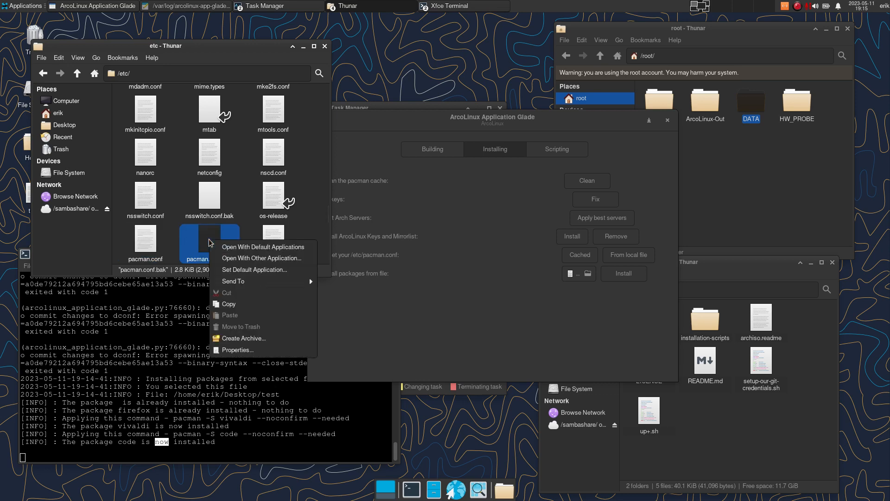
{"action": "left_click", "coordinate": [284, 257]}
{"action": "type", "text": "sub"}
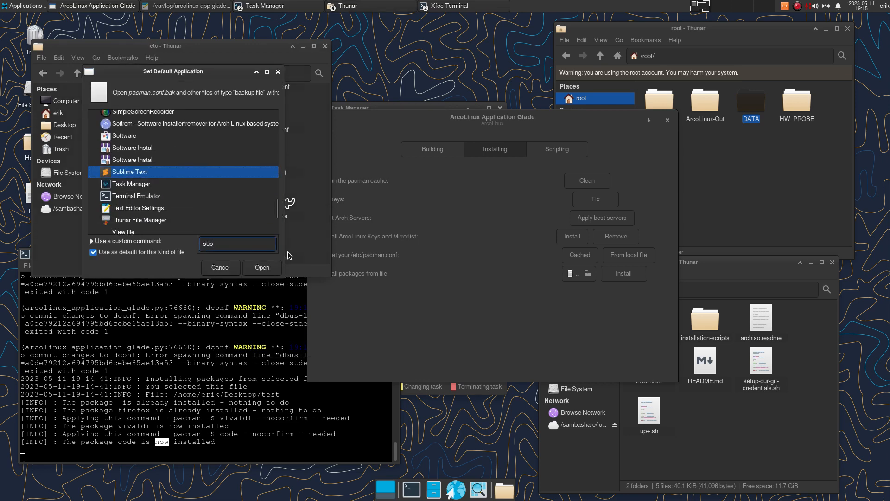
{"action": "key", "text": "Return"}
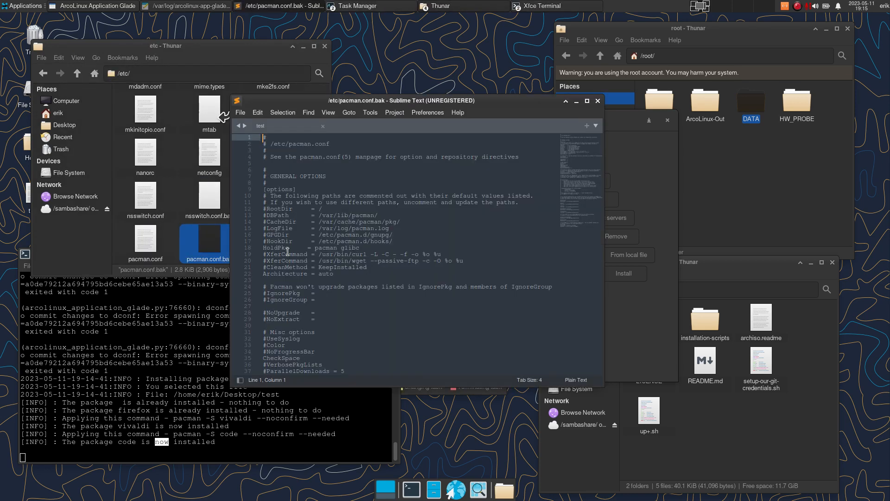
- Append 'whatever' to line 2 of pacman.conf.bak and save it with the admin password
{"action": "left_click", "coordinate": [342, 148]}
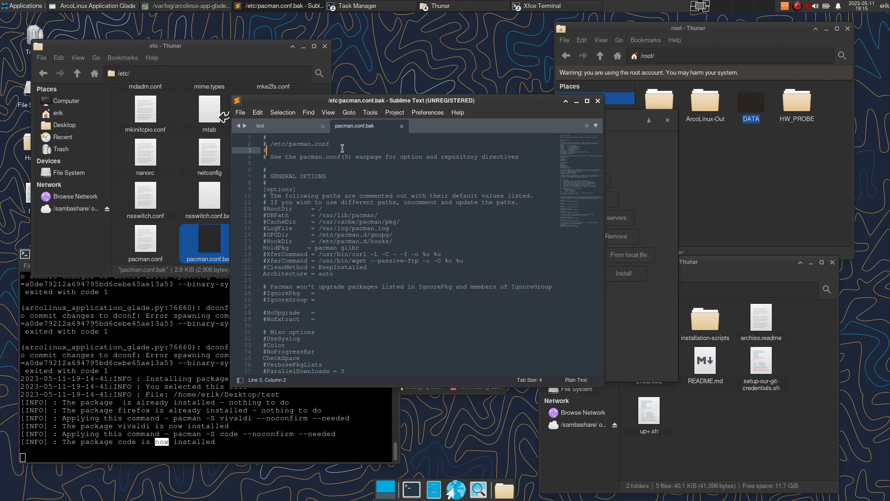
{"action": "left_click", "coordinate": [349, 142]}
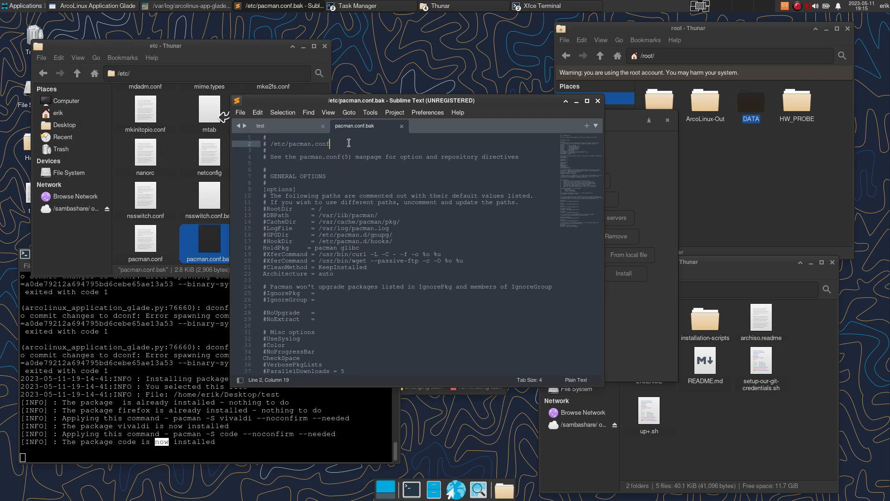
{"action": "type", "text": "whatever"}
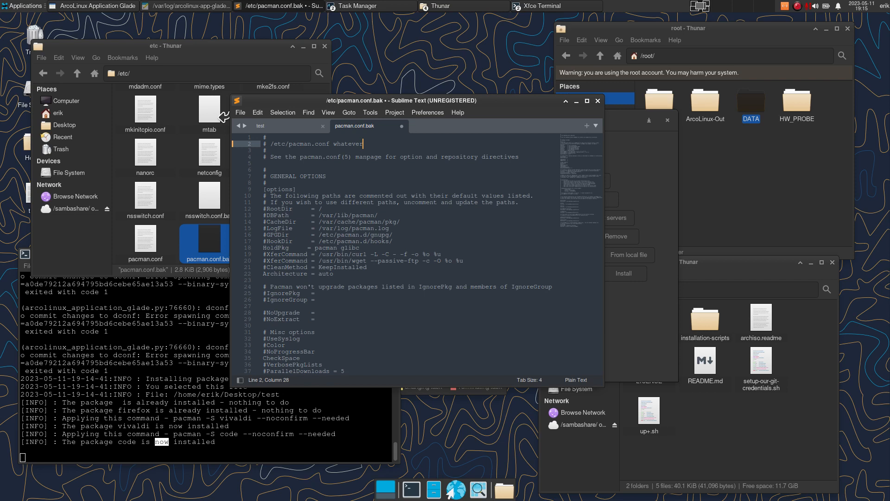
{"action": "key", "text": "ctrl+s"}
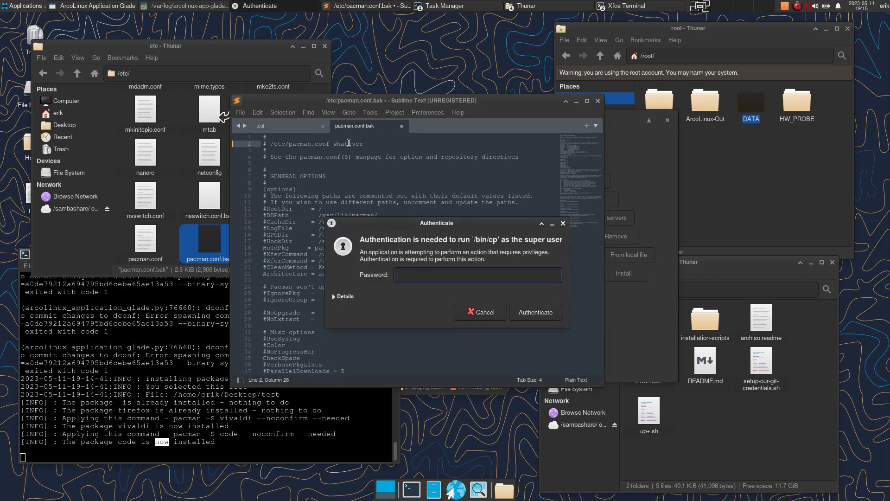
{"action": "type", "text": "****"}
{"action": "key", "text": "Return"}
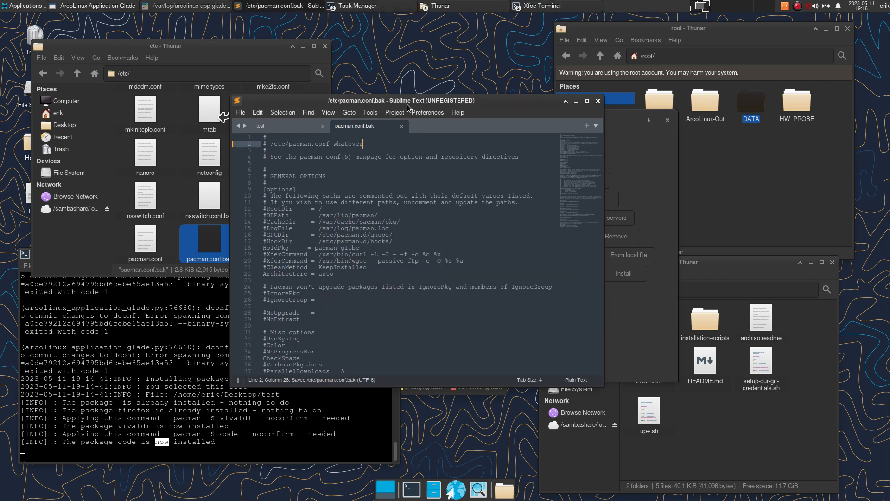
- Drag /etc/pacman.conf from Thunar into Sublime Text to open it in a second tab
{"action": "left_click_drag", "start_coordinate": [408, 105], "coordinate": [430, 75]}
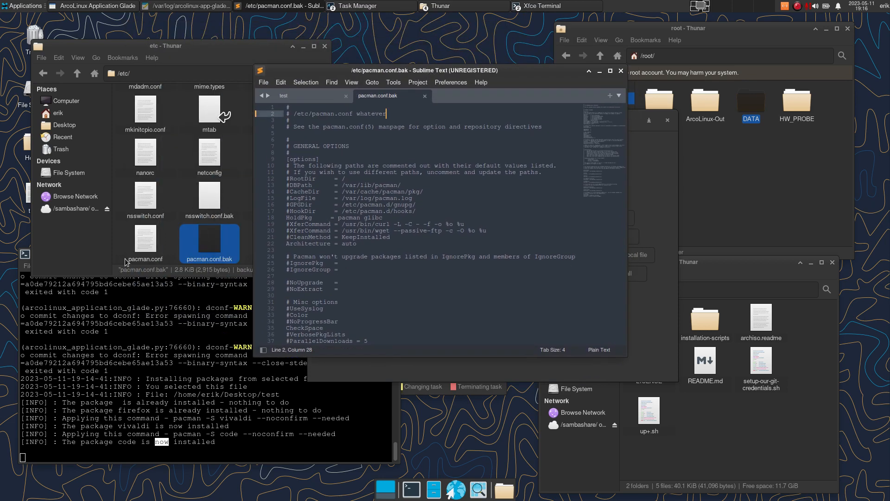
{"action": "left_click_drag", "start_coordinate": [136, 245], "coordinate": [424, 245]}
{"action": "left_click_drag", "start_coordinate": [440, 71], "coordinate": [223, 183]}
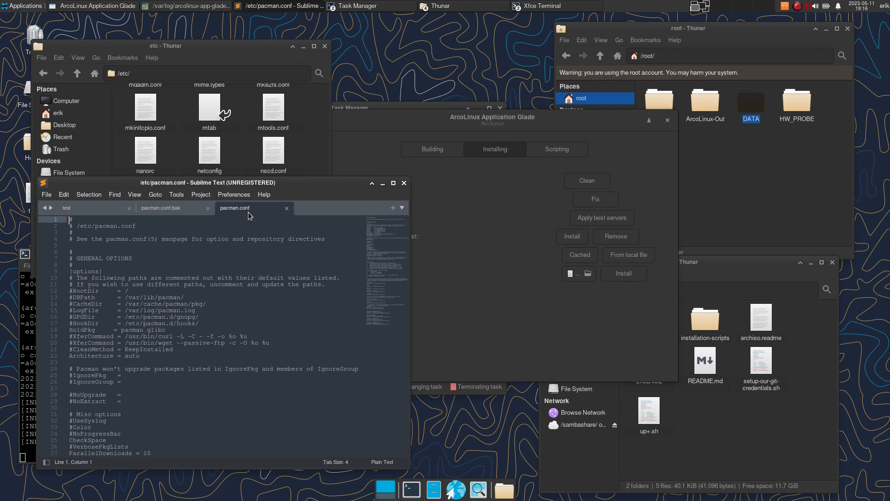
- Reset pacman.conf from the local backup file and view the result in Sublime Text
{"action": "left_click", "coordinate": [610, 321]}
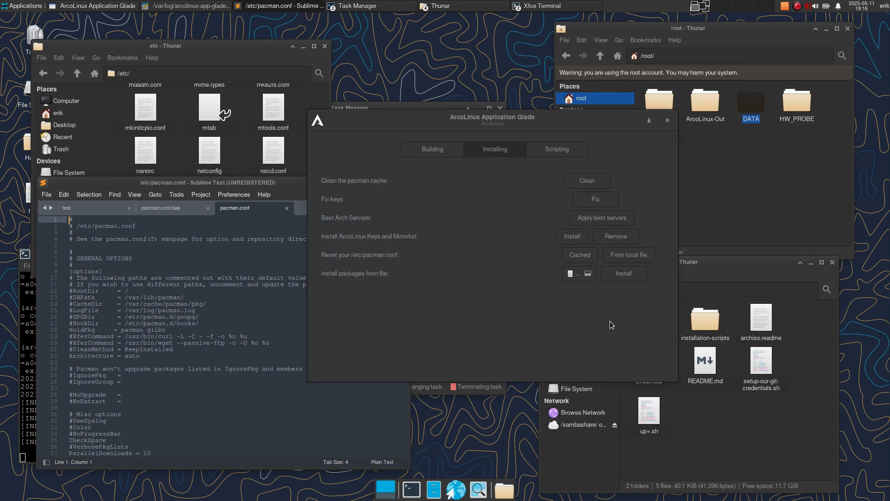
{"action": "left_click", "coordinate": [630, 255]}
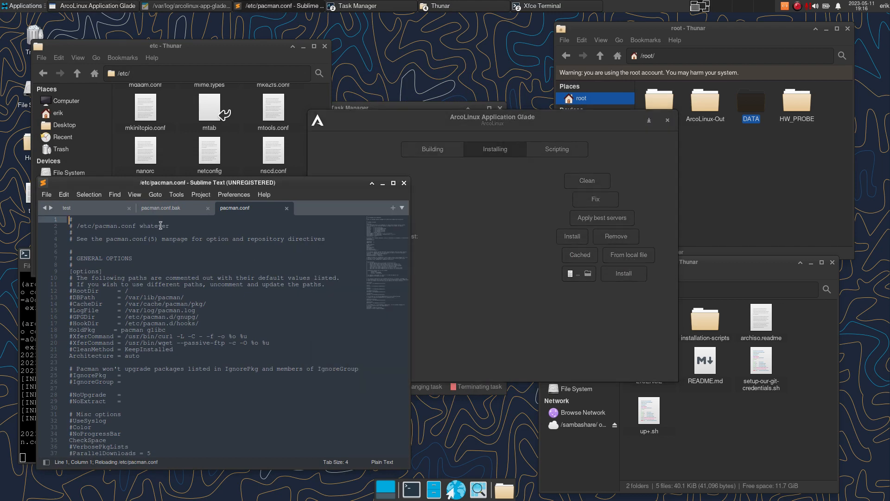
{"action": "left_click", "coordinate": [162, 209]}
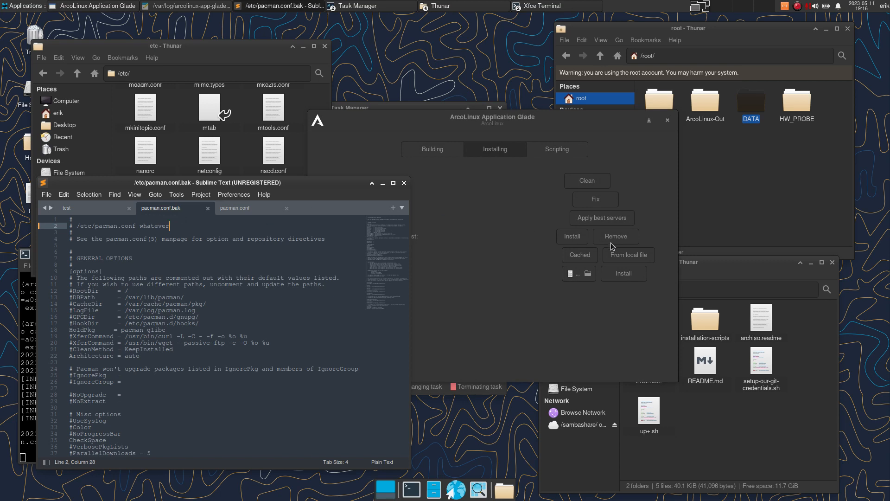
- Reset pacman.conf to the cached default copy and recheck its contents in Sublime Text
{"action": "left_click", "coordinate": [585, 257]}
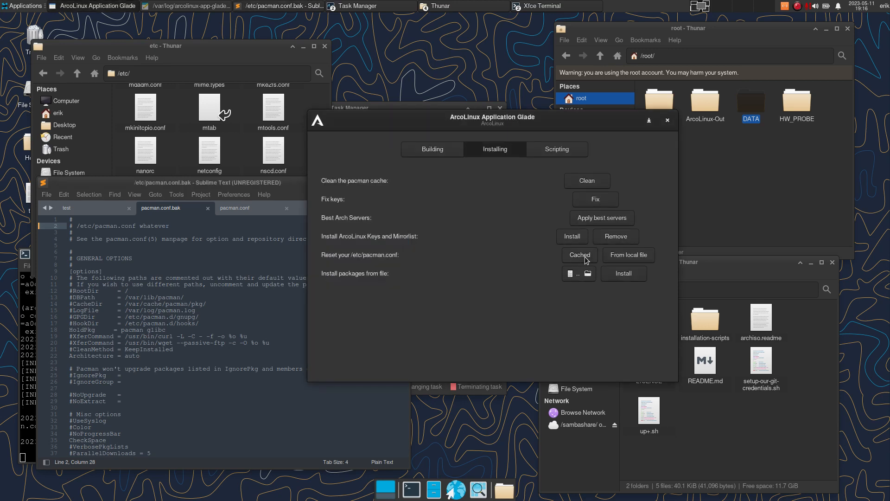
{"action": "left_click", "coordinate": [207, 265]}
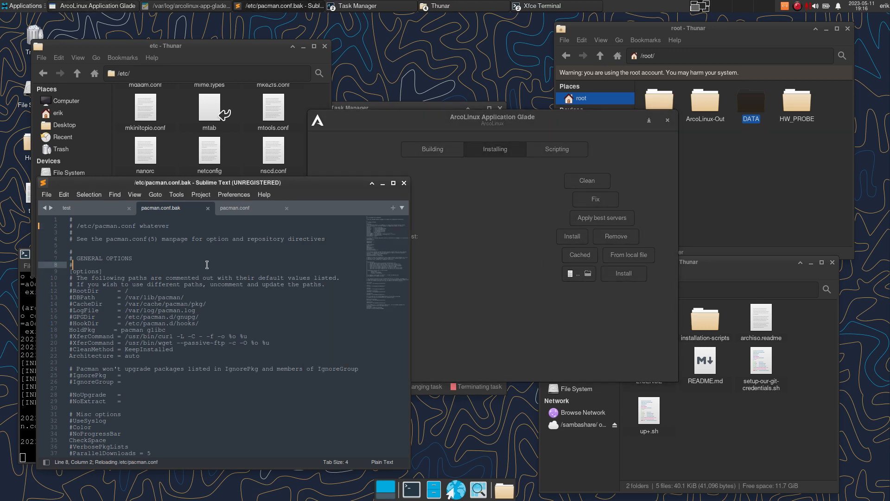
{"action": "left_click", "coordinate": [241, 210]}
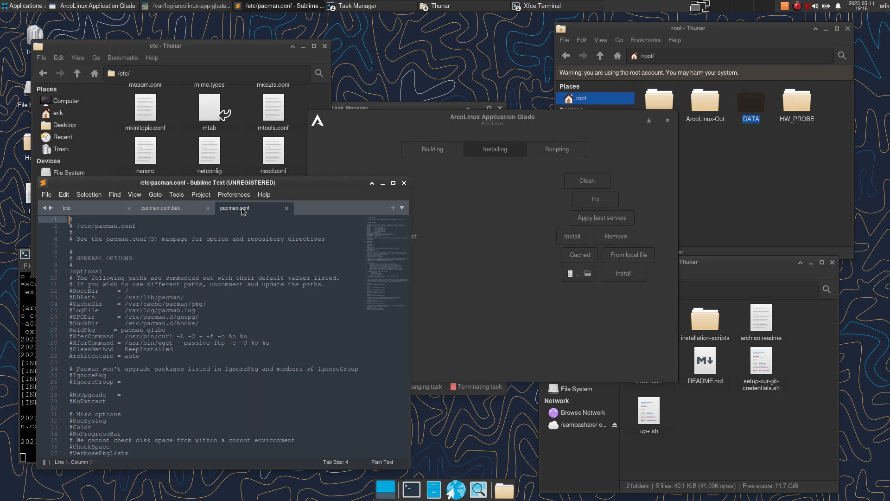
{"action": "left_click", "coordinate": [569, 329]}
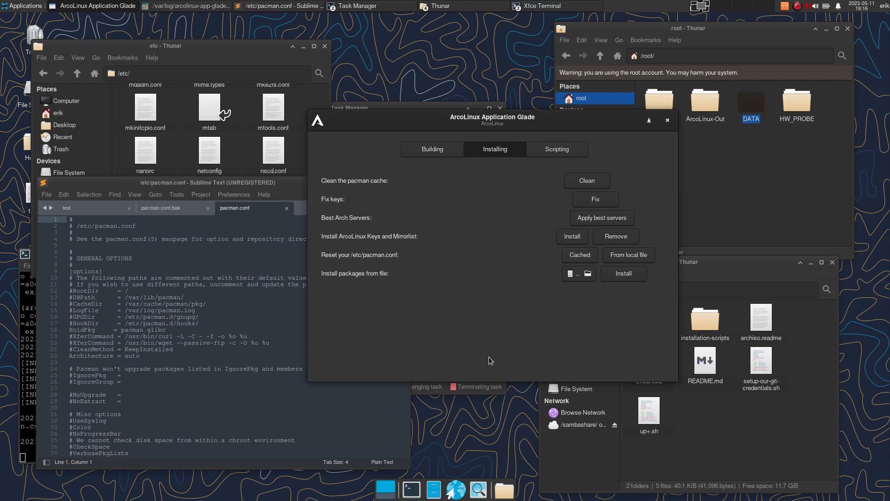
- Minimize Sublime Text and install the ArcoLinux keyring, mirrorlist and repos, then open a terminal
{"action": "left_click", "coordinate": [303, 182]}
{"action": "key", "text": "alt+F9"}
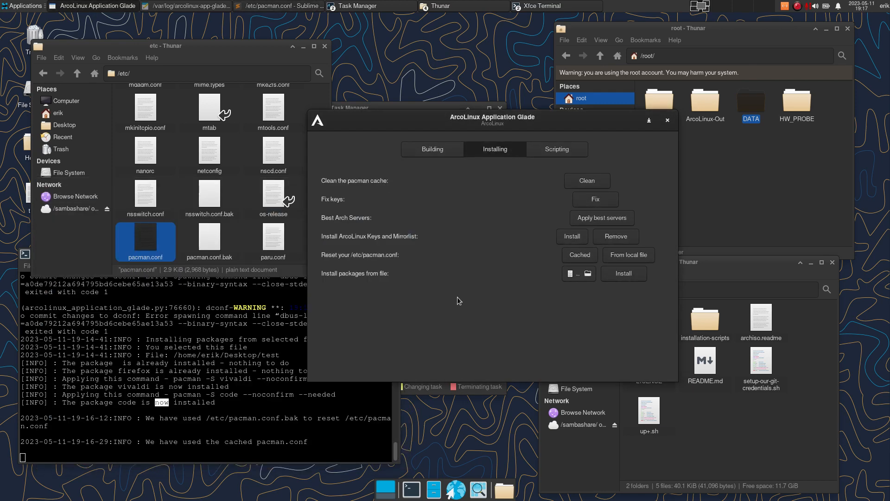
{"action": "left_click", "coordinate": [580, 238]}
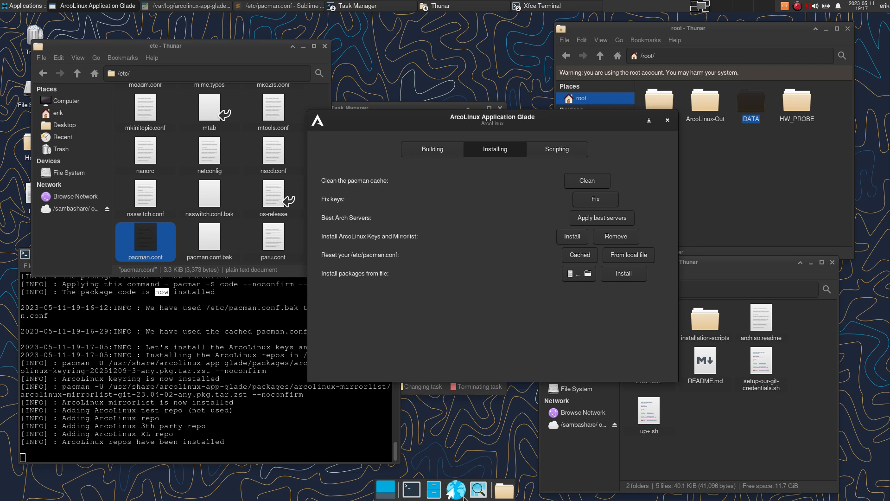
{"action": "left_click", "coordinate": [407, 487]}
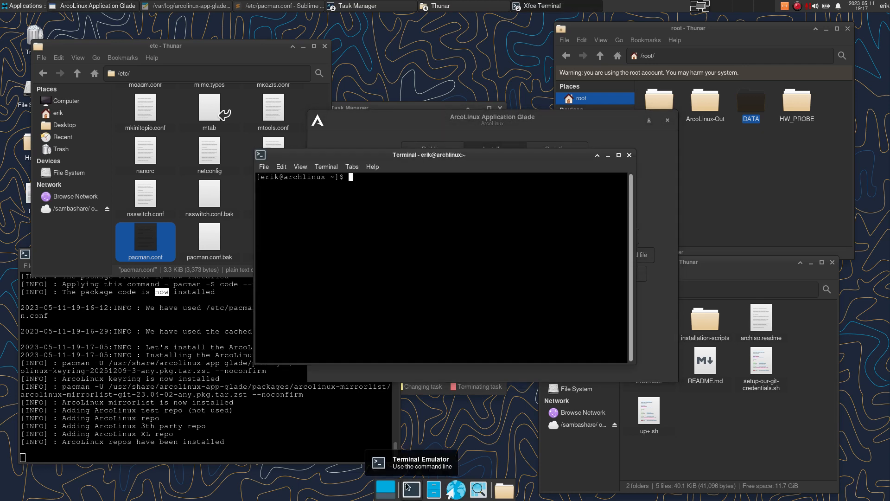
- Run sudo pacman -Syyu to sync core, extra, community and the three ArcoLinux repos
{"action": "type", "text": "duf"}
{"action": "key", "text": "BackSpace"}
{"action": "key", "text": "BackSpace"}
{"action": "key", "text": "BackSpace"}
{"action": "key", "text": "BackSpace"}
{"action": "type", "text": "sudo apcman"}
{"action": "key", "text": "BackSpace"}
{"action": "key", "text": "BackSpace"}
{"action": "key", "text": "BackSpace"}
{"action": "key", "text": "BackSpace"}
{"action": "key", "text": "BackSpace"}
{"action": "key", "text": "BackSpace"}
{"action": "type", "text": "pacman -Syyu"}
{"action": "key", "text": "Return"}
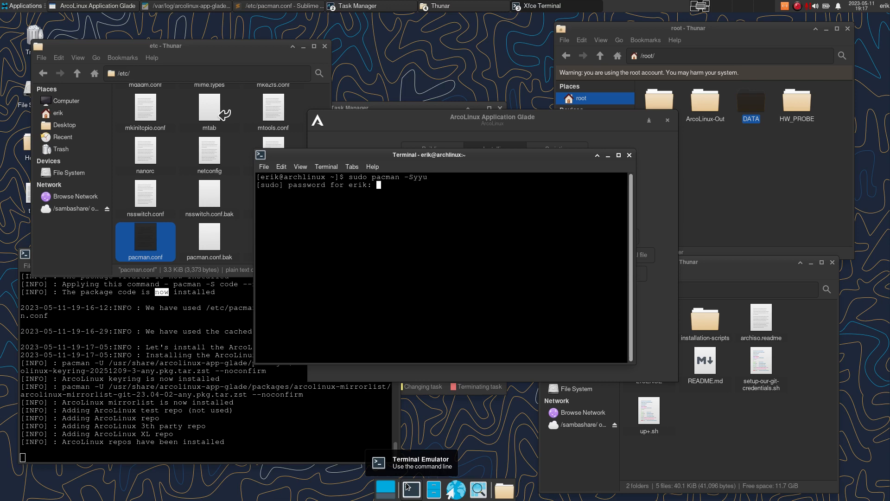
{"action": "key", "text": "Return"}
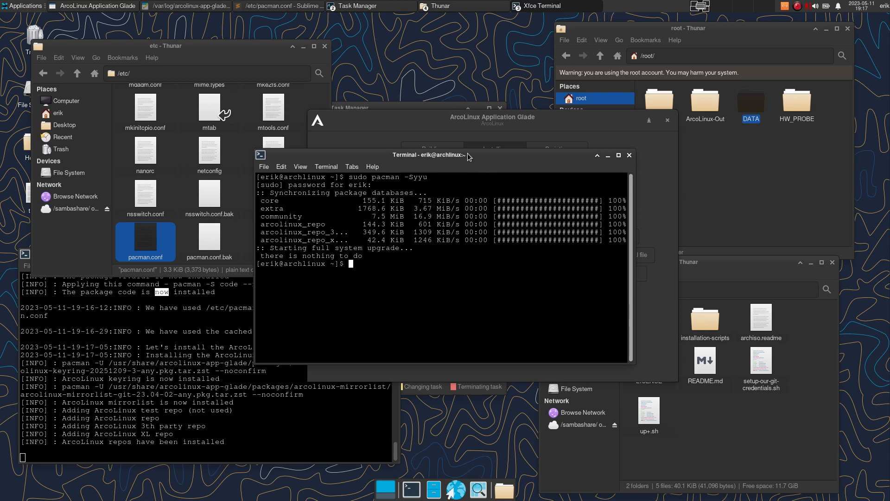
{"action": "left_click_drag", "start_coordinate": [465, 155], "coordinate": [230, 291]}
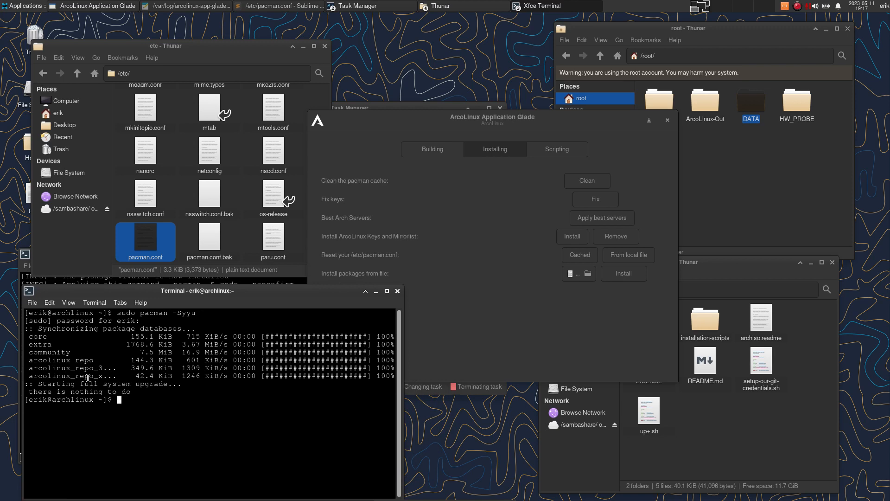
- Remove the ArcoLinux keys, mirrorlist and repos, then rerun sudo pacman -Syyu
{"action": "left_click", "coordinate": [505, 315]}
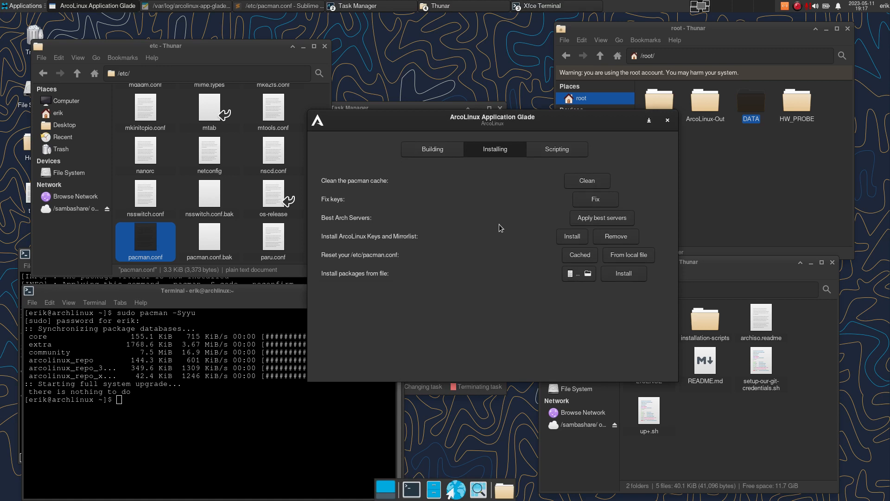
{"action": "left_click", "coordinate": [617, 237]}
{"action": "left_click_drag", "start_coordinate": [242, 290], "coordinate": [299, 152]}
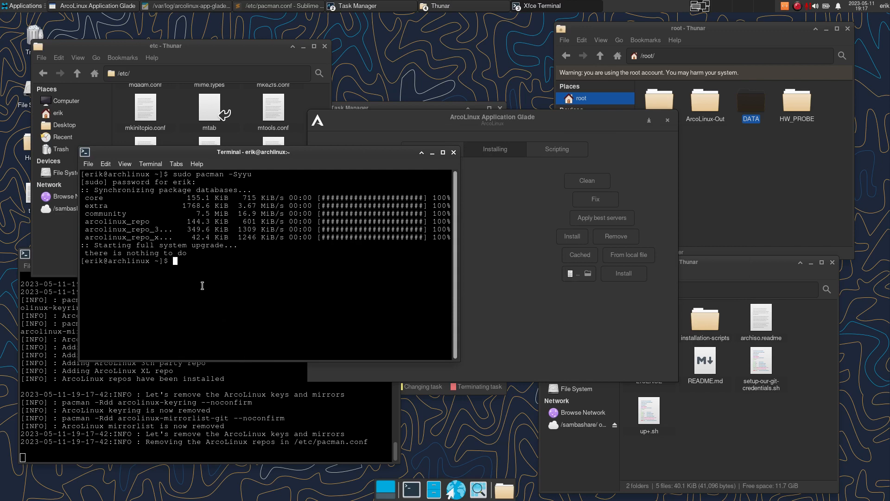
{"action": "key", "text": "Up"}
{"action": "key", "text": "Return"}
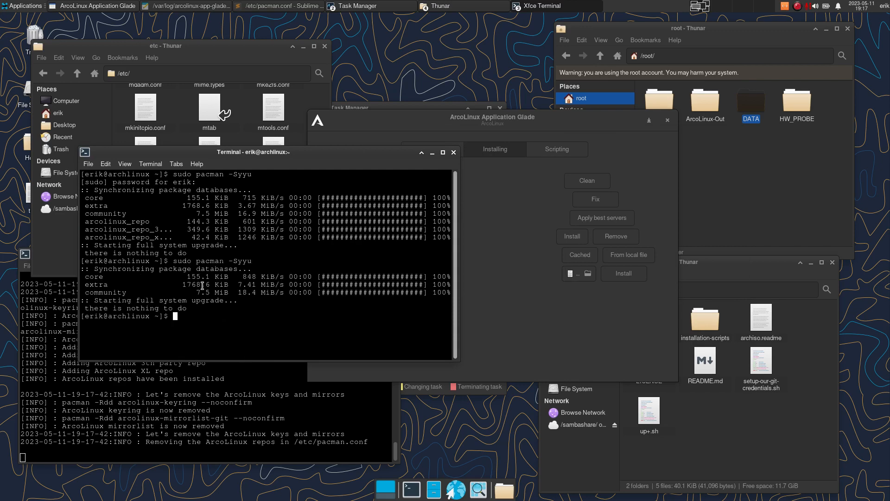
- Run sudo paru -Syyu and highlight archlinux-tweak-tool-dev-git in its non-AUR package list
{"action": "type", "text": "sudo paru -Syyu"}
{"action": "key", "text": "Return"}
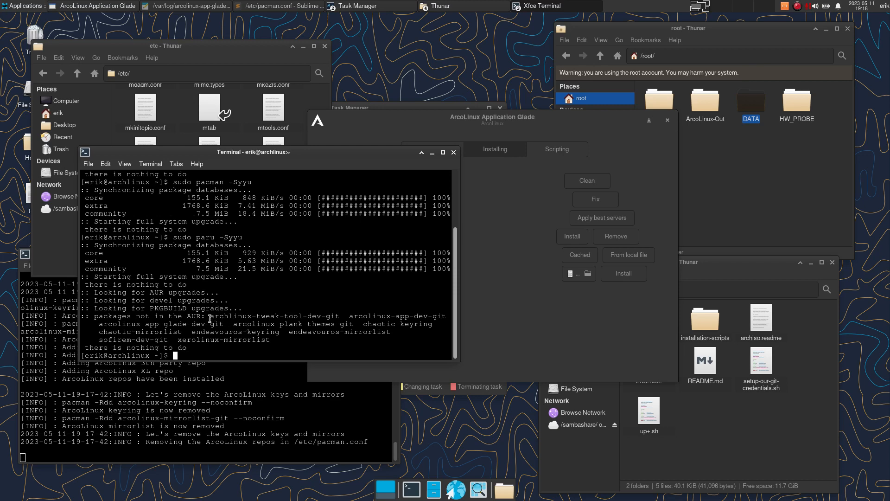
{"action": "left_click_drag", "start_coordinate": [210, 318], "coordinate": [339, 313]}
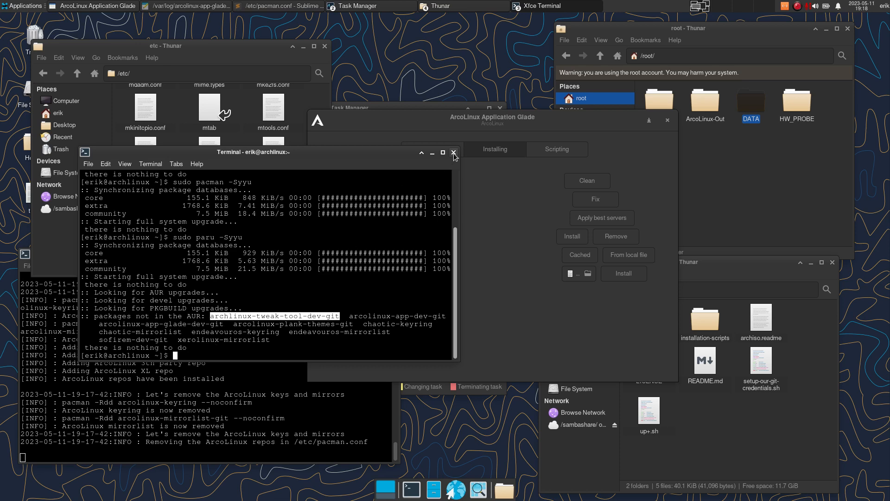
{"action": "left_click_drag", "start_coordinate": [392, 154], "coordinate": [301, 152]}
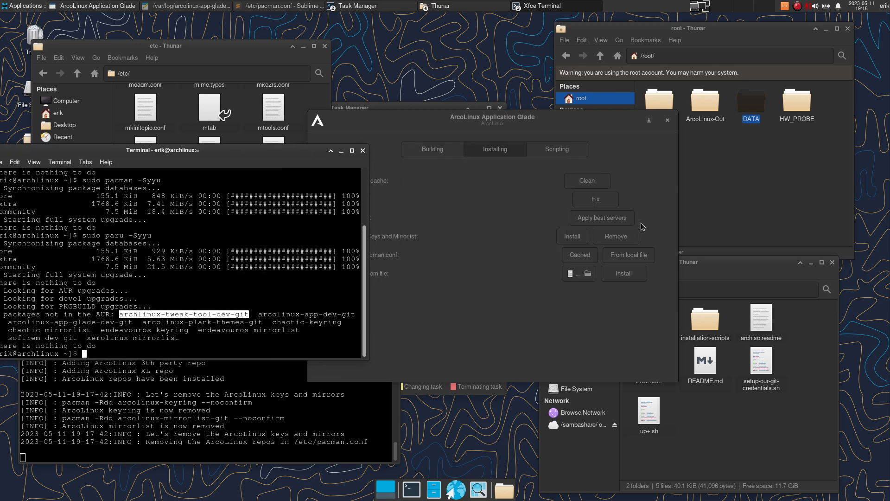
- Reinstall the ArcoLinux keys and mirrorlist, then rerun the pacman -Syyu update from history
{"action": "left_click", "coordinate": [502, 237]}
{"action": "left_click", "coordinate": [572, 236]}
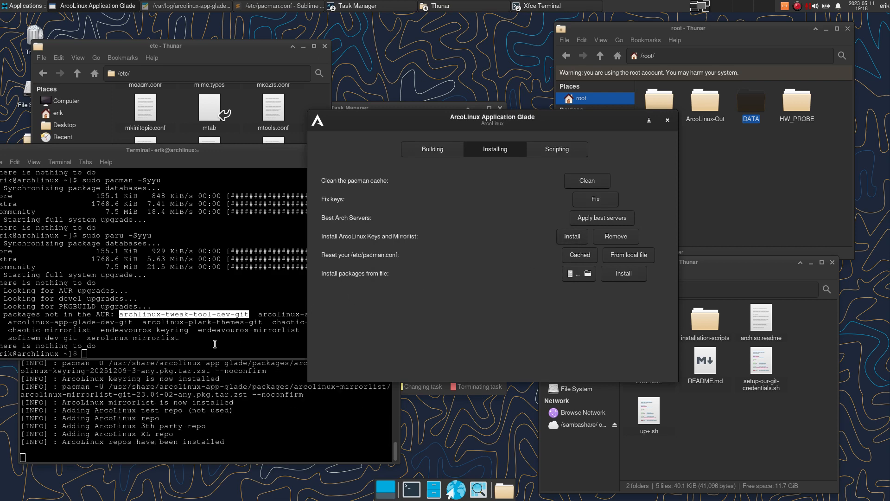
{"action": "left_click", "coordinate": [213, 325]}
{"action": "key", "text": "Up"}
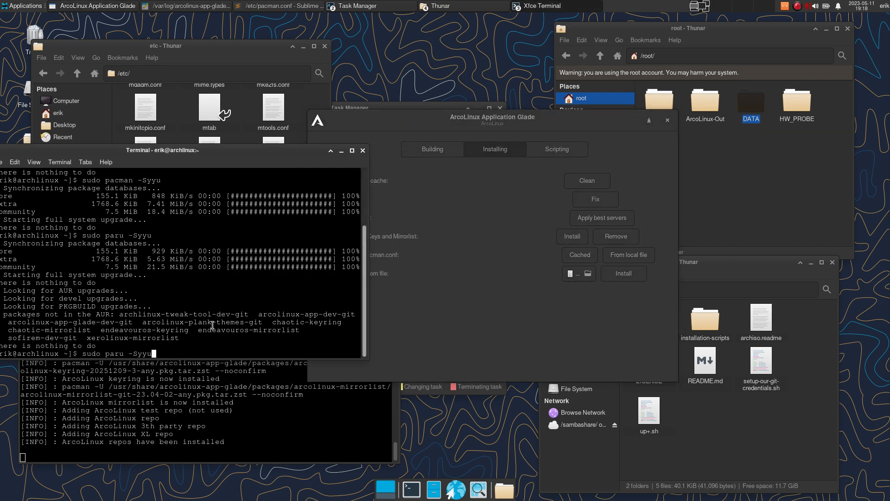
{"action": "key", "text": "Up"}
{"action": "key", "text": "Return"}
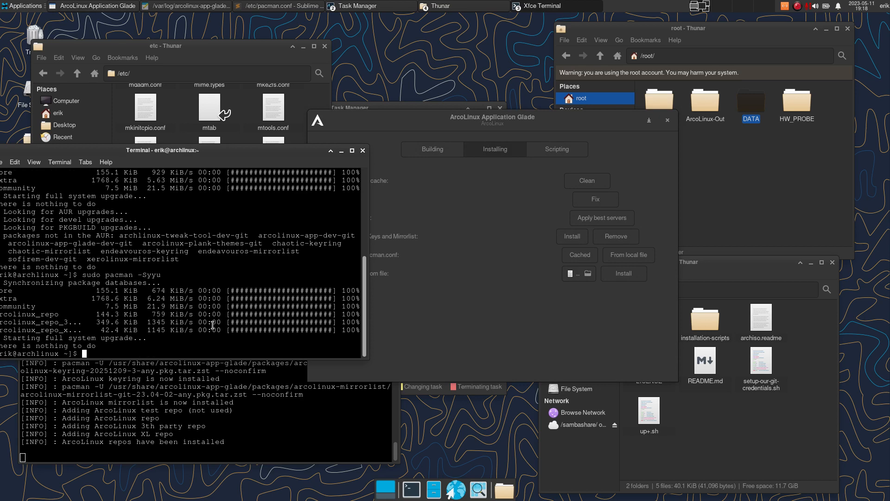
- Close the update terminal, then open and close a fresh terminal window
{"action": "left_click", "coordinate": [362, 151]}
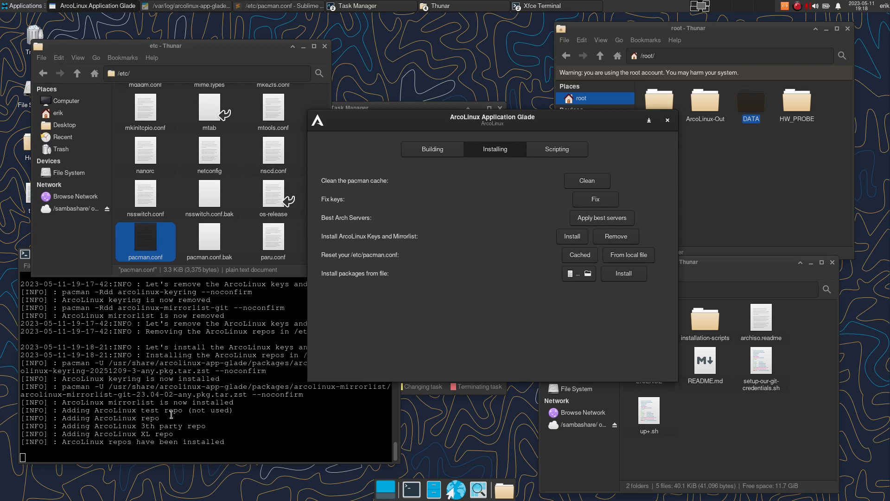
{"action": "key", "text": "ctrl+alt+t"}
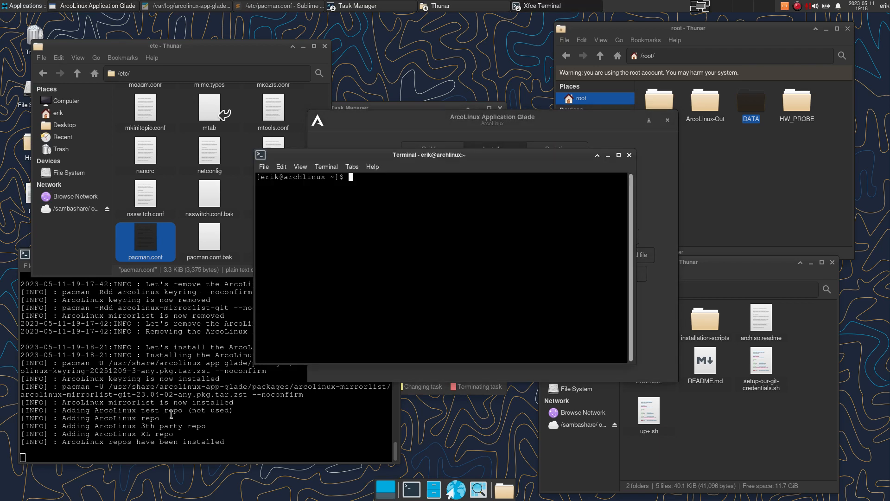
{"action": "left_click", "coordinate": [629, 155]}
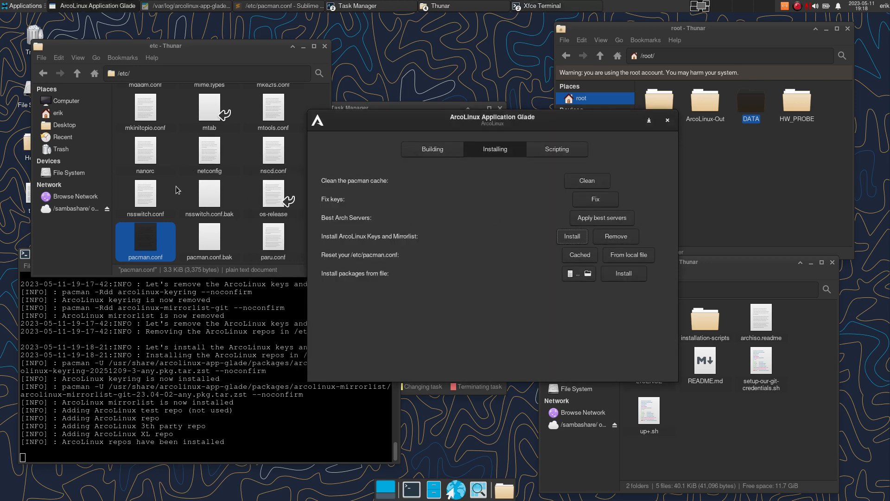
- Open /etc/pacman.d and inspect the mirrorlist, arcolinux, chaotic and endeavouros mirror files
{"action": "type", "text": "pacma"}
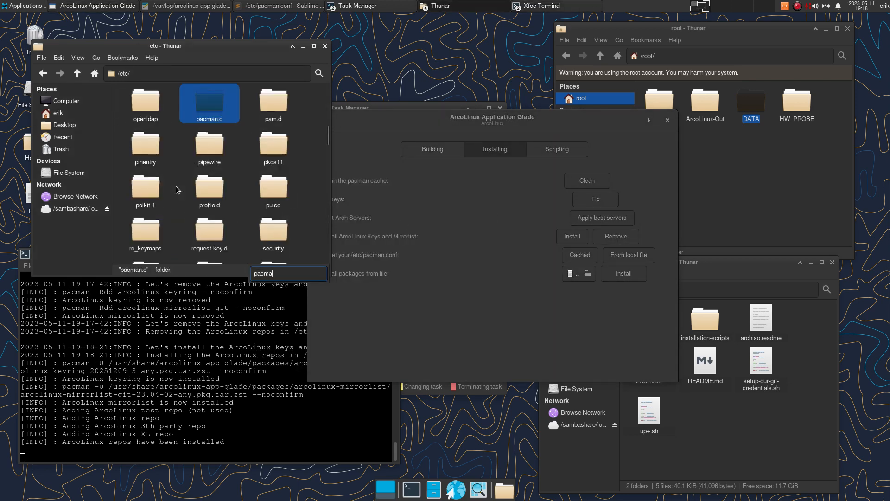
{"action": "type", "text": "n.d"}
{"action": "key", "text": "Return"}
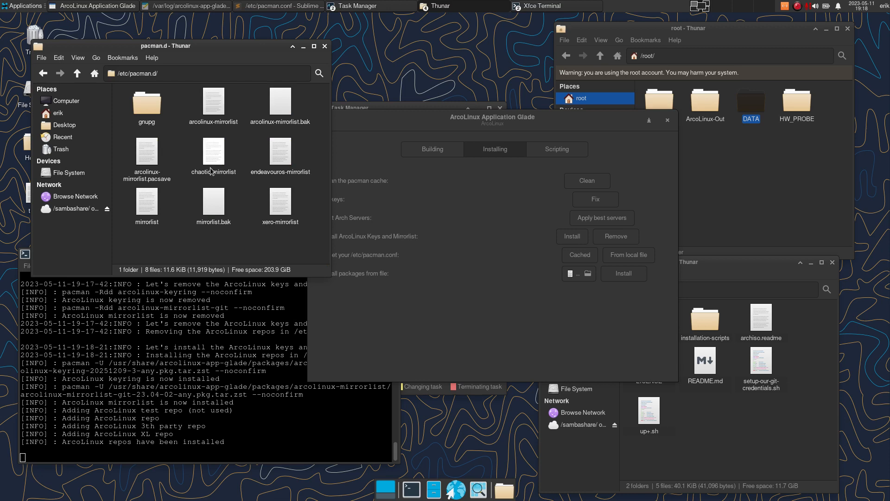
{"action": "left_click", "coordinate": [143, 207]}
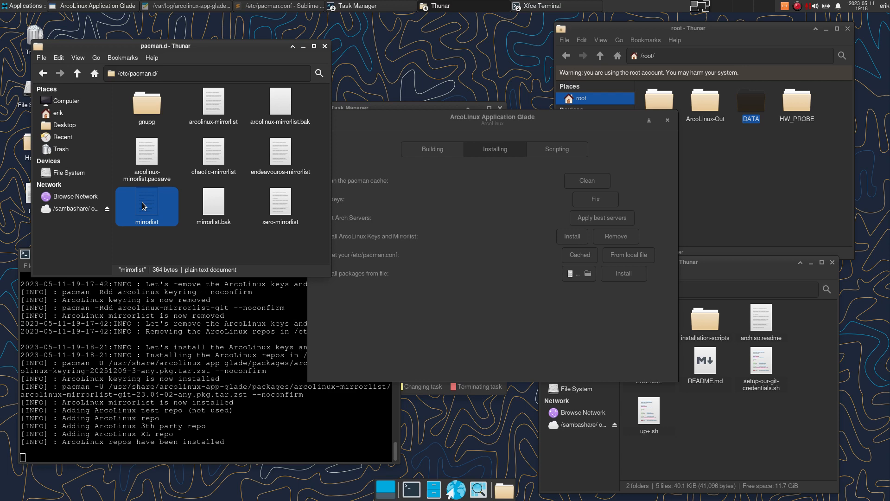
{"action": "left_click", "coordinate": [215, 109]}
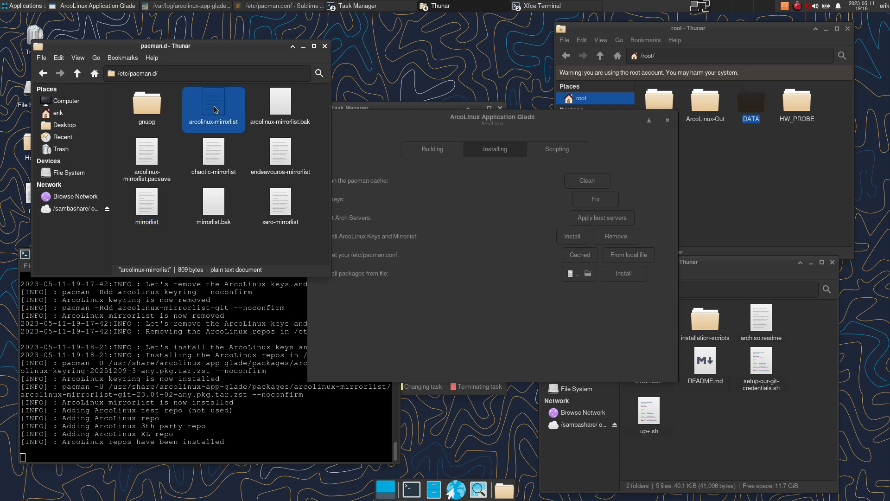
{"action": "left_click", "coordinate": [211, 153]}
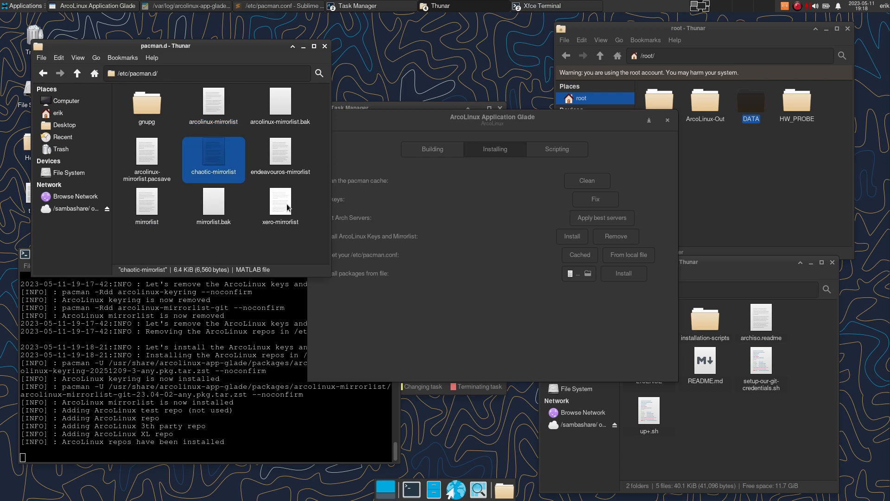
{"action": "left_click", "coordinate": [287, 207]}
{"action": "left_click", "coordinate": [282, 158]}
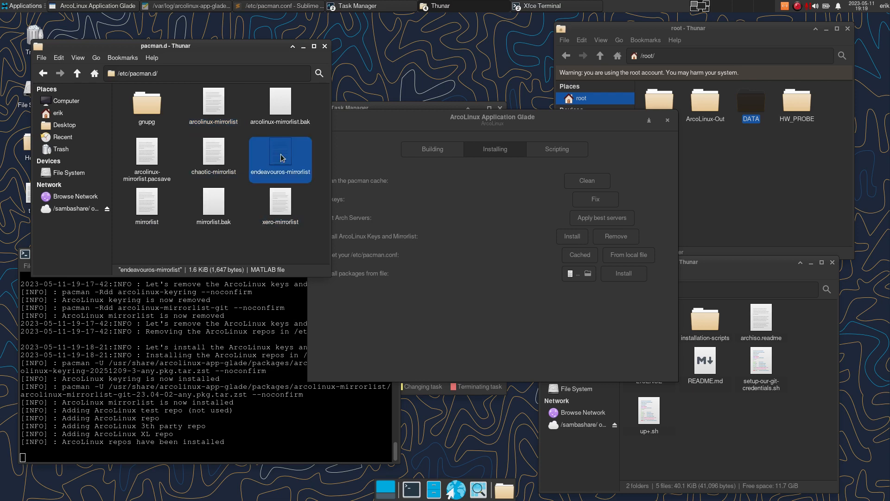
{"action": "left_click", "coordinate": [522, 218]}
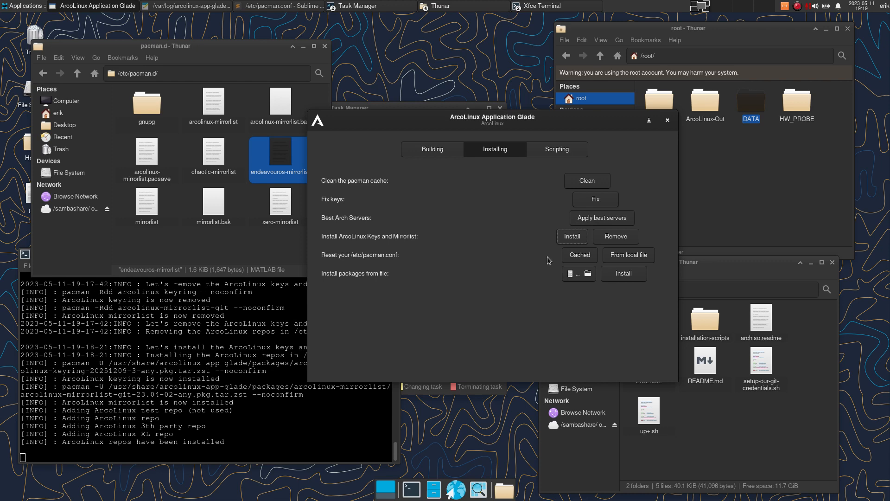
{"action": "left_click", "coordinate": [436, 149]}
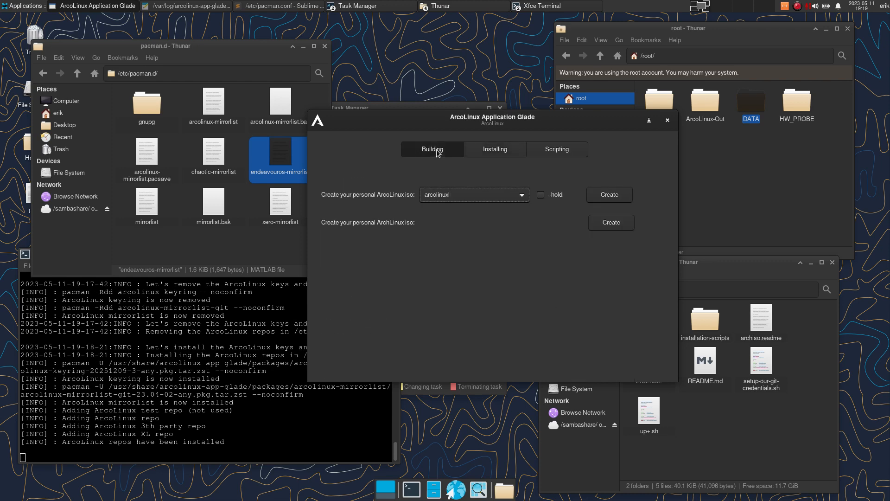
{"action": "left_click", "coordinate": [504, 155]}
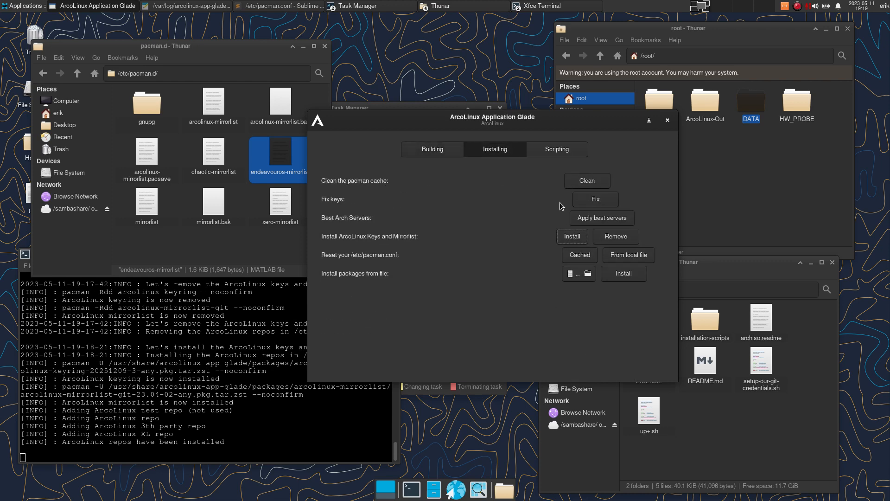
{"action": "left_click", "coordinate": [565, 153]}
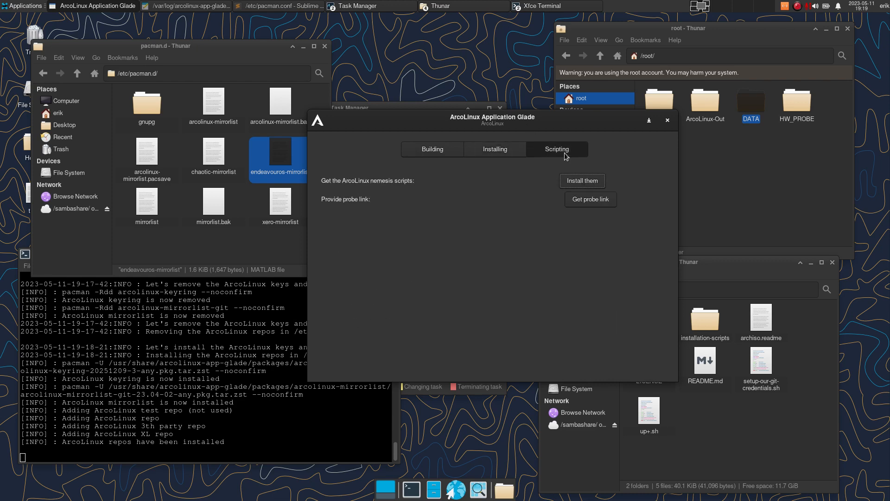
{"action": "left_click", "coordinate": [506, 149]}
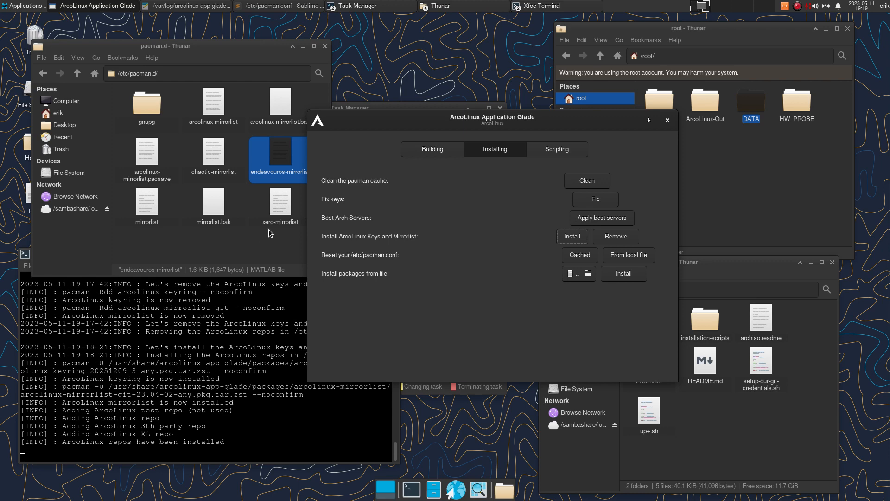
- Open /etc/pacman.d/mirrorlist in Code - OSS and move the editor aside beside Glade
{"action": "left_click", "coordinate": [148, 204]}
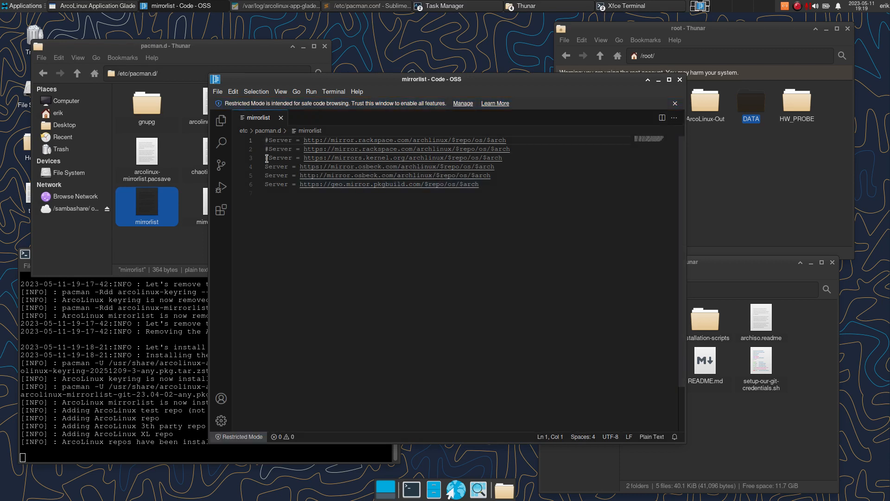
{"action": "left_click_drag", "start_coordinate": [460, 82], "coordinate": [278, 252]}
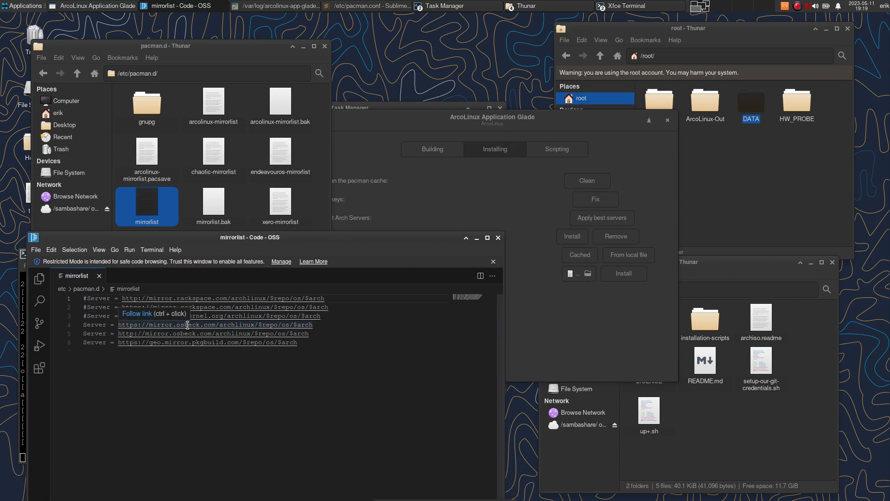
- Apply the best Arch servers and check all six Server lines are now active in the mirrorlist
{"action": "left_click", "coordinate": [579, 326]}
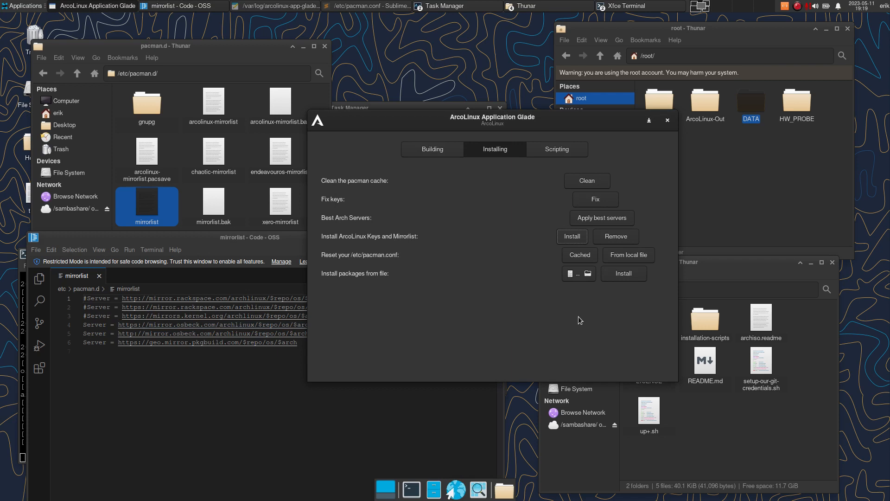
{"action": "left_click", "coordinate": [612, 222]}
{"action": "left_click", "coordinate": [203, 387]}
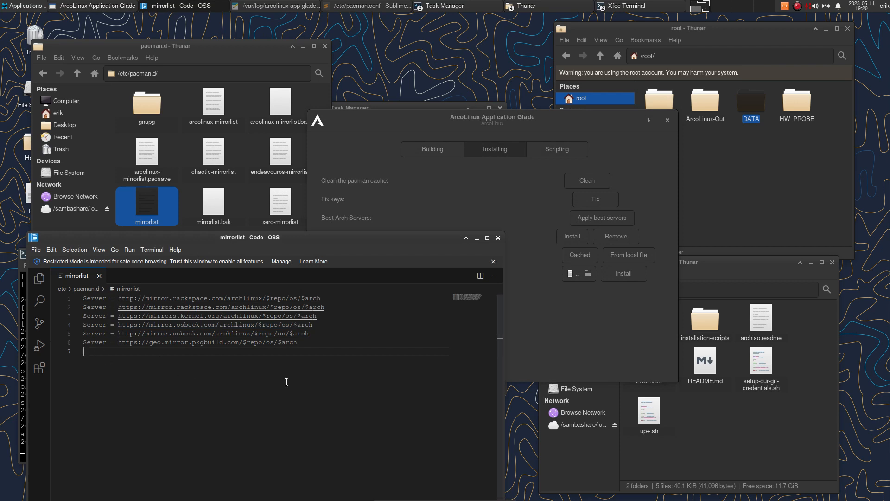
- Run sudo pacman -Syyu with the account password to resync databases, then close the terminal
{"action": "key", "text": "super+Return"}
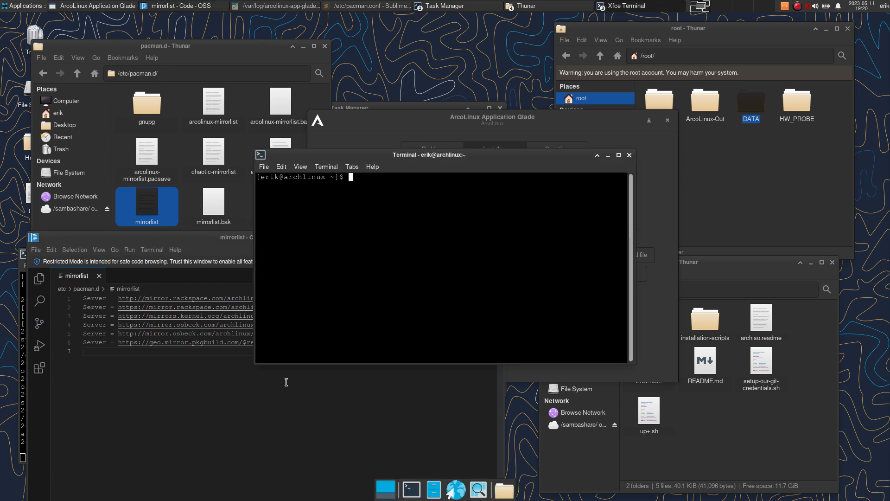
{"action": "type", "text": "sudo pacman -Syyu"}
{"action": "key", "text": "Return"}
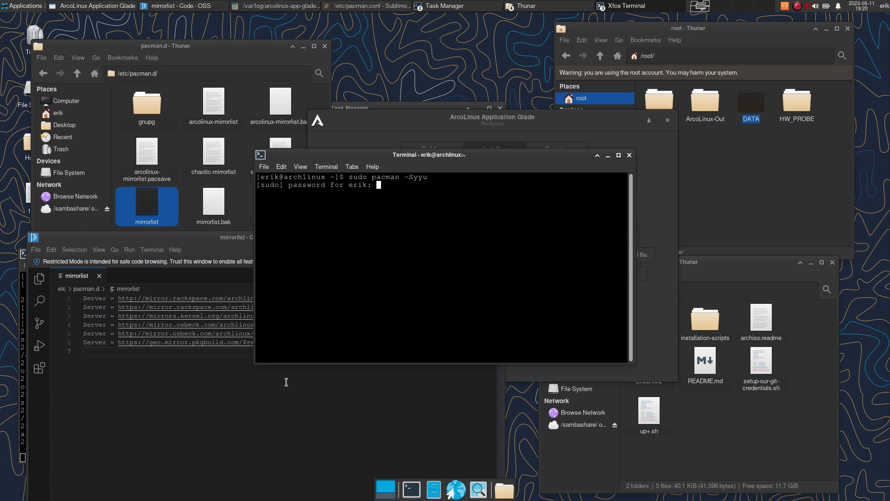
{"action": "key", "text": "Return"}
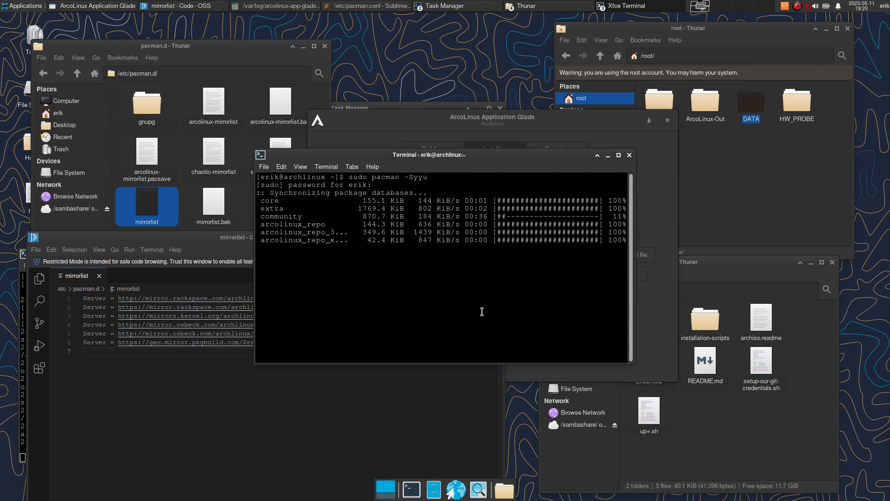
{"action": "left_click", "coordinate": [629, 156]}
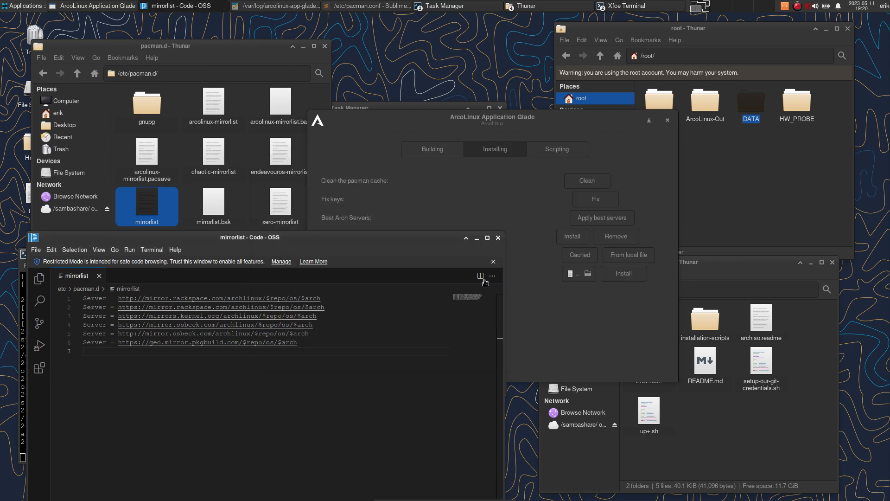
- Close Code - OSS, run Fix keys and follow the Alacritty output until DONE, then close it
{"action": "left_click", "coordinate": [499, 238]}
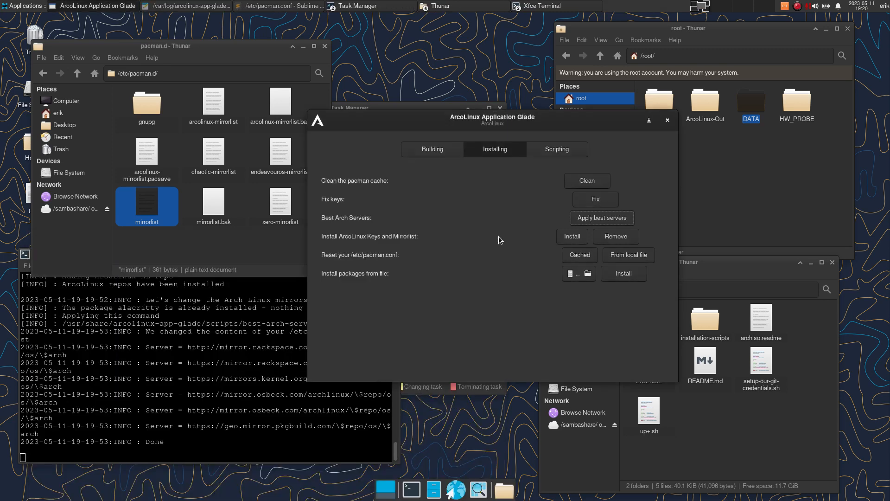
{"action": "left_click", "coordinate": [603, 204]}
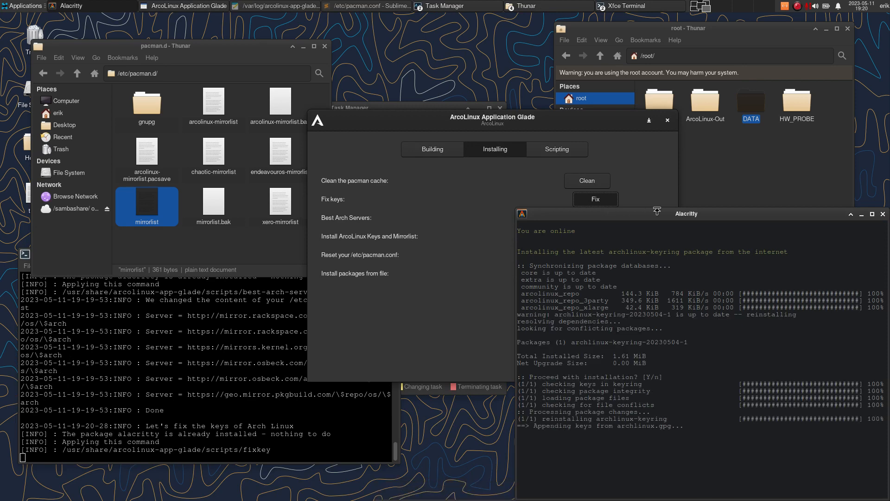
{"action": "left_click_drag", "start_coordinate": [669, 213], "coordinate": [609, 135]}
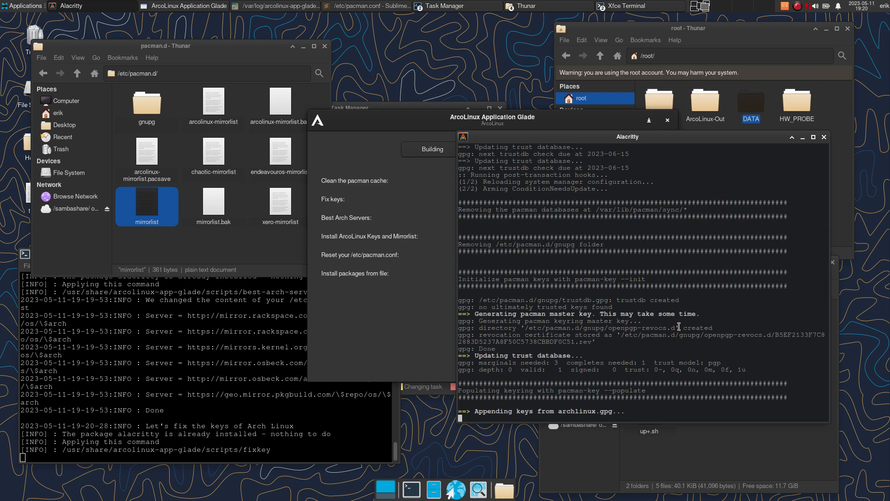
{"action": "left_click", "coordinate": [434, 127]}
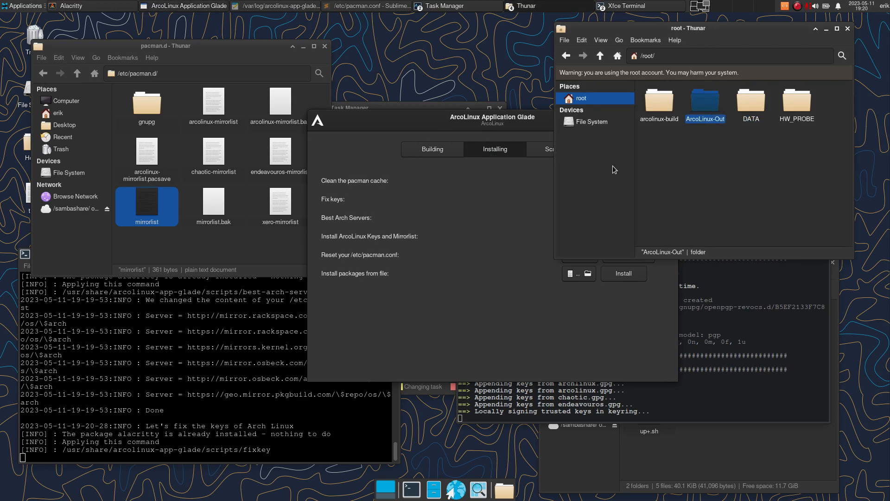
{"action": "left_click_drag", "start_coordinate": [745, 300], "coordinate": [746, 307]}
{"action": "left_click", "coordinate": [416, 122]}
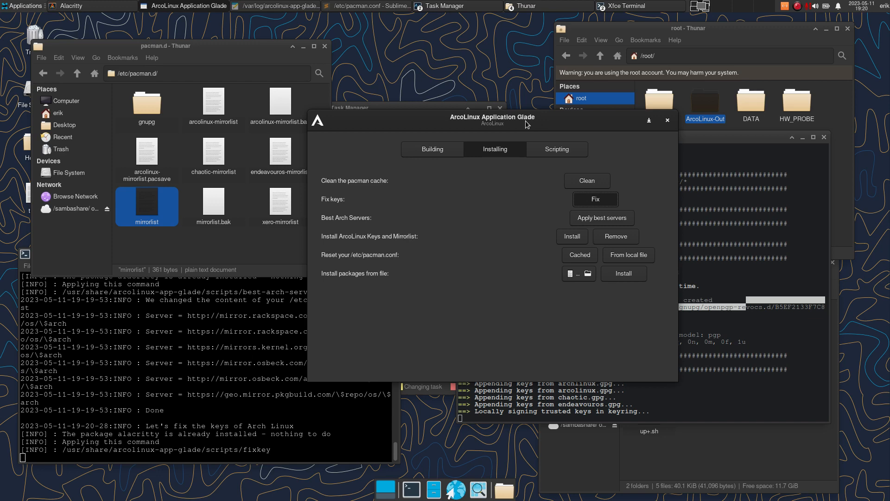
{"action": "left_click", "coordinate": [734, 247]}
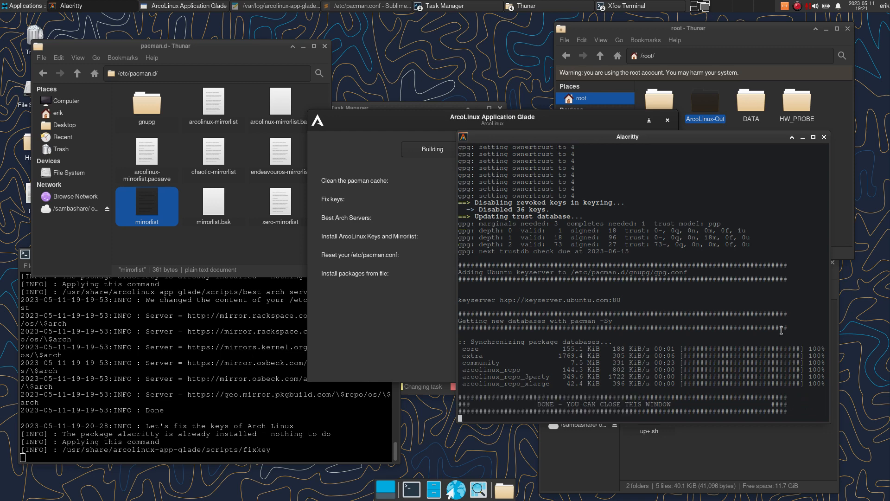
{"action": "left_click", "coordinate": [824, 137]}
{"action": "left_click_drag", "start_coordinate": [574, 117], "coordinate": [529, 82]}
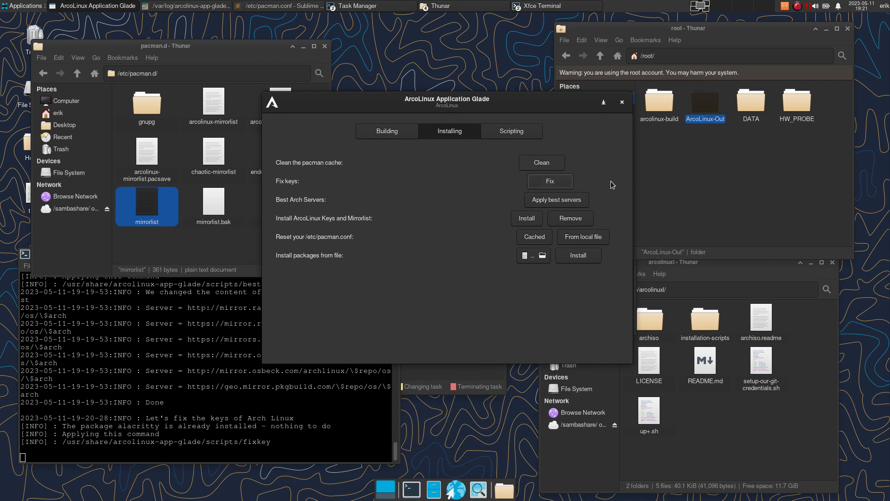
- Browse from File System to /var/cache/pacman/pkg, showing 2919 files totalling 3.1 GiB
{"action": "left_click", "coordinate": [701, 261]}
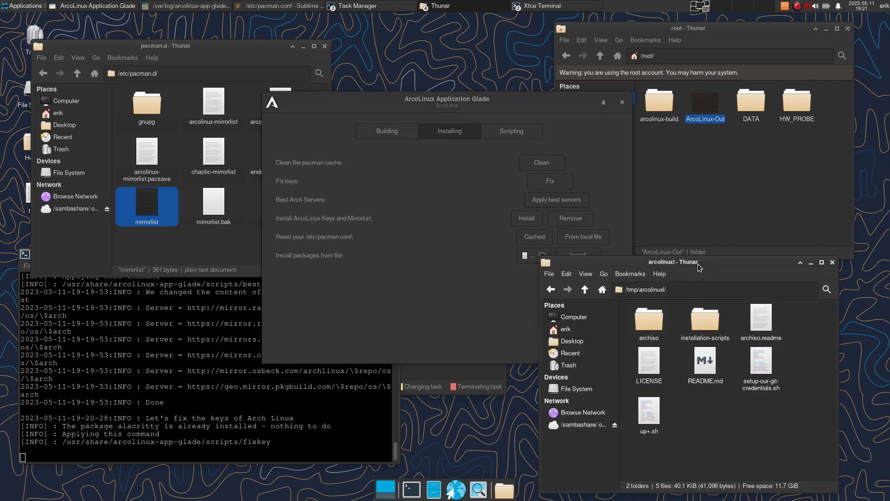
{"action": "left_click", "coordinate": [589, 388]}
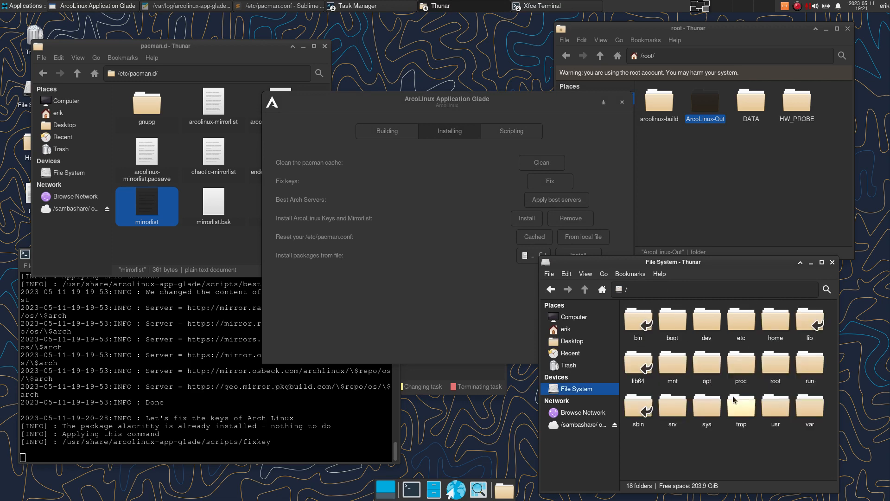
{"action": "left_click", "coordinate": [807, 413]}
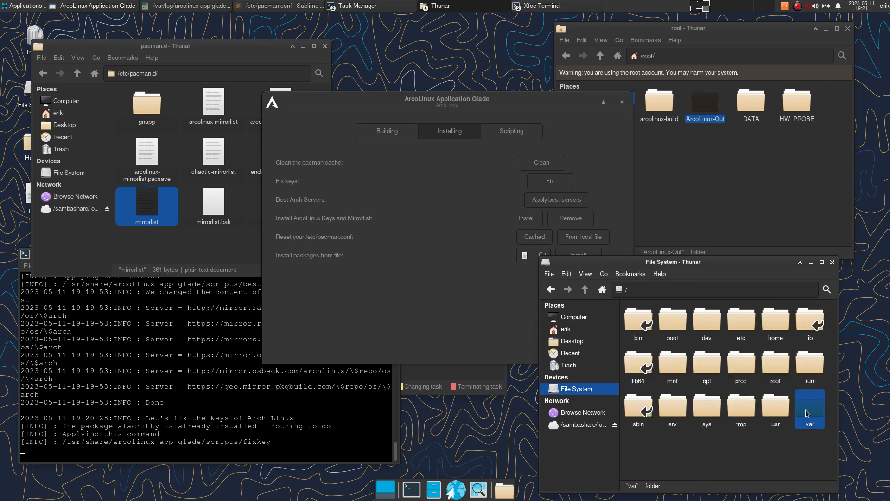
{"action": "double_click", "coordinate": [802, 410]}
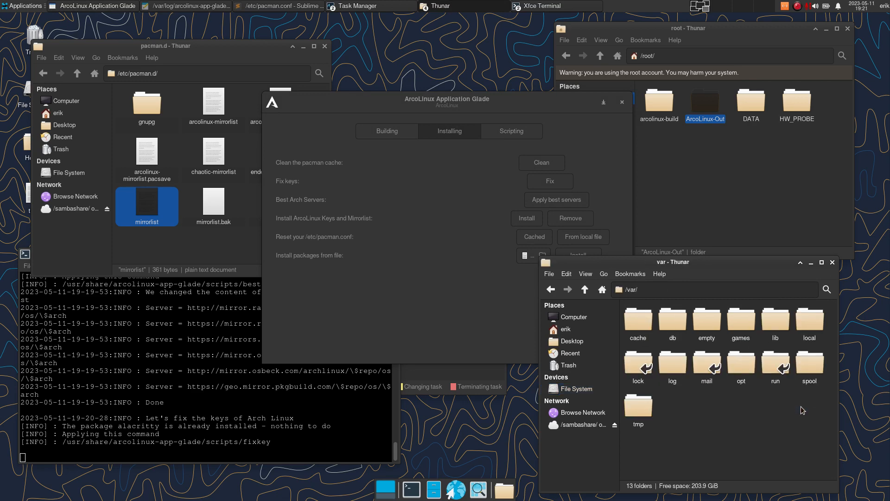
{"action": "double_click", "coordinate": [639, 322]}
{"action": "double_click", "coordinate": [749, 323]}
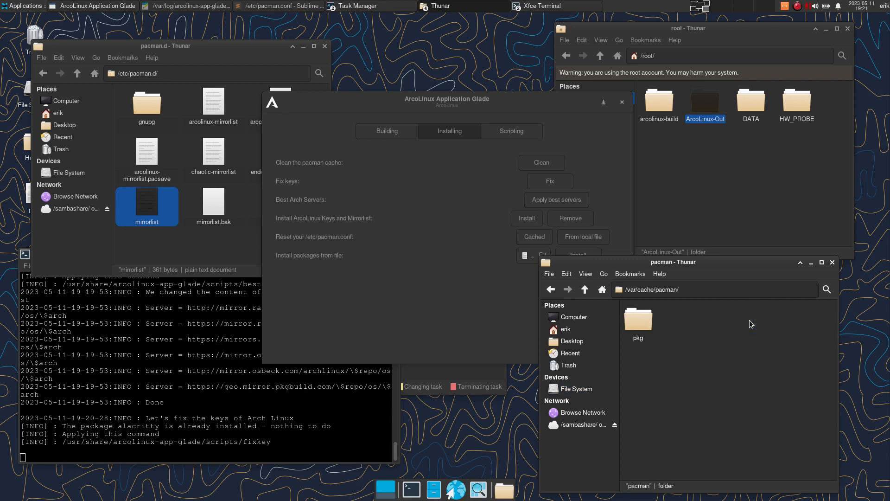
{"action": "double_click", "coordinate": [638, 319]}
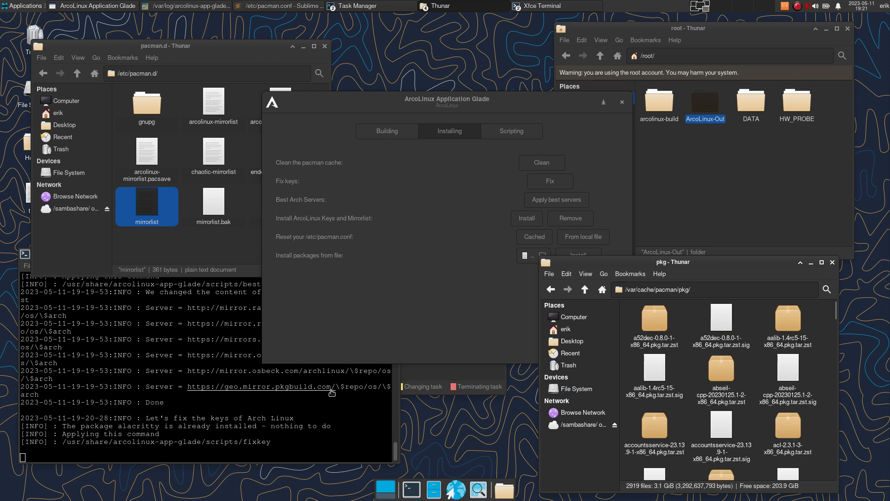
- Run sudo pacman -Suv, highlight the pacman.conf and lock file paths, then close the terminal
{"action": "key", "text": "ctrl+alt+t"}
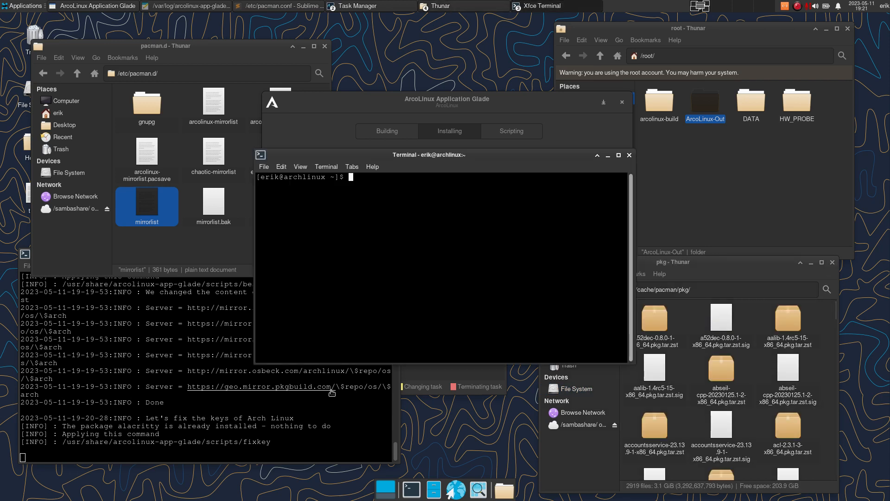
{"action": "type", "text": "sudo pacman -Suv"}
{"action": "key", "text": "Return"}
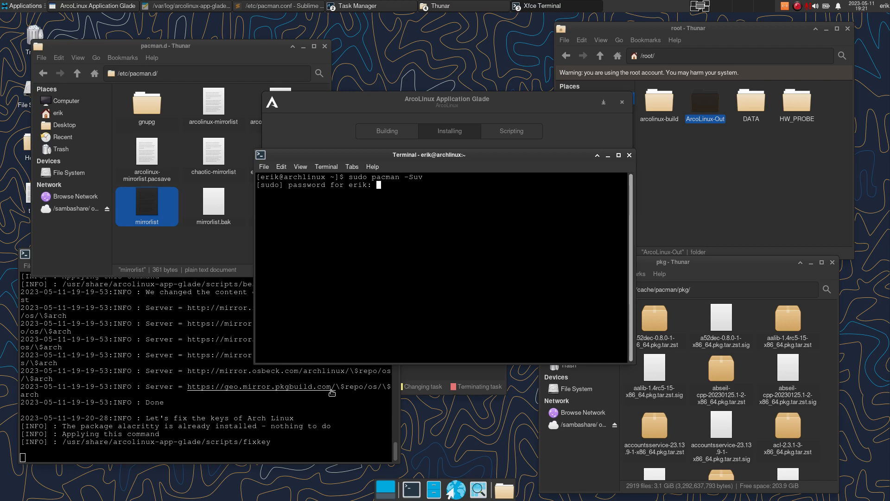
{"action": "key", "text": "Return"}
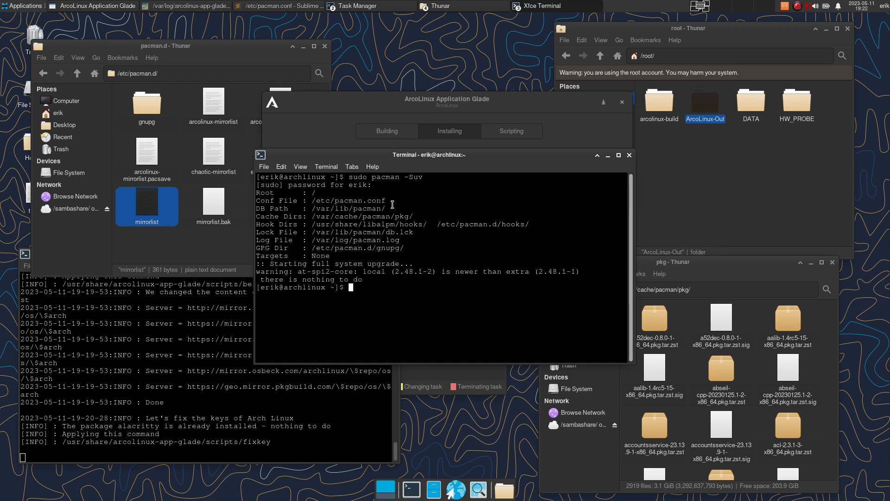
{"action": "left_click_drag", "start_coordinate": [392, 201], "coordinate": [527, 226]}
{"action": "left_click_drag", "start_coordinate": [414, 233], "coordinate": [280, 249]}
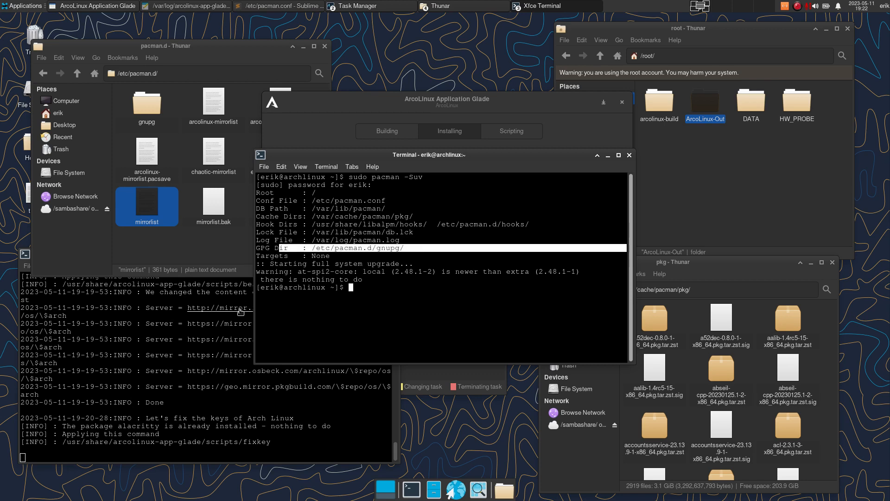
{"action": "left_click", "coordinate": [629, 156]}
{"action": "left_click", "coordinate": [425, 287]}
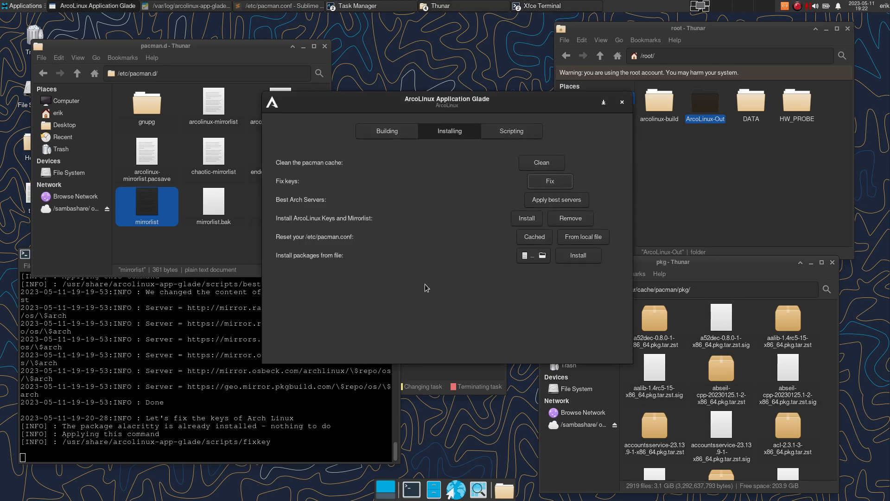
- Clean the pacman cache and confirm /var/cache/pacman/pkg now holds 0 items
{"action": "left_click", "coordinate": [730, 340]}
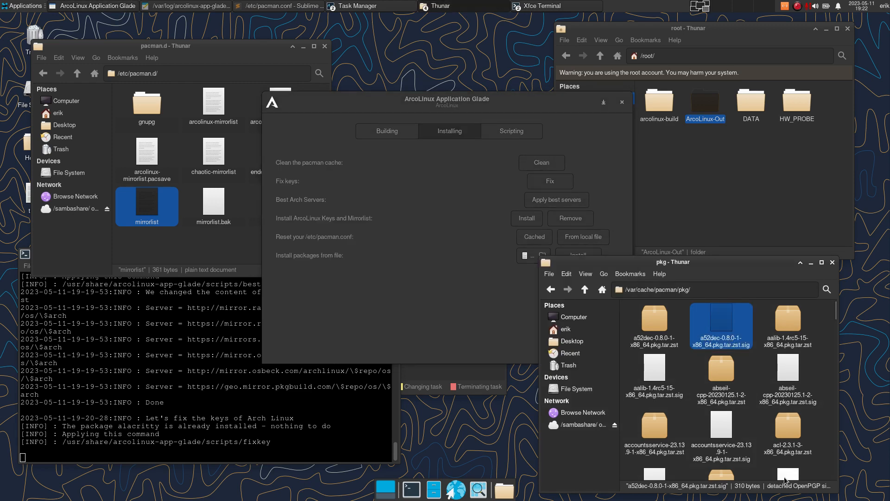
{"action": "left_click", "coordinate": [484, 225]}
{"action": "left_click", "coordinate": [531, 166]}
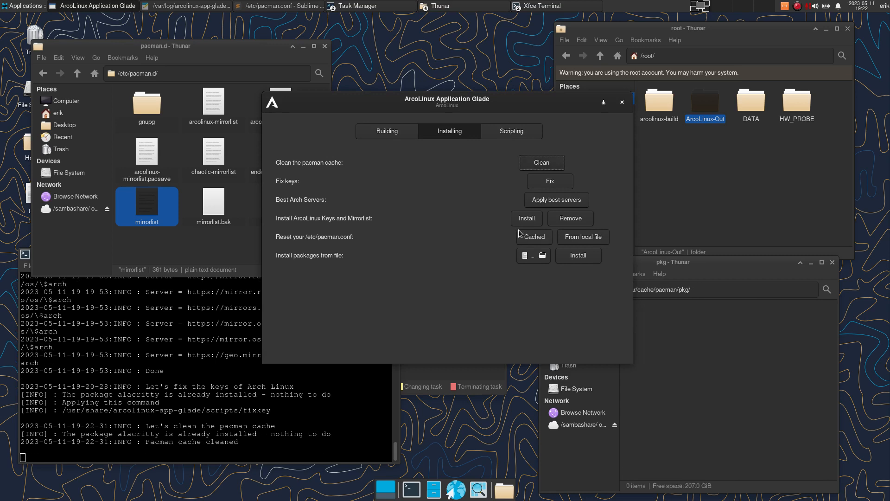
{"action": "left_click", "coordinate": [732, 388]}
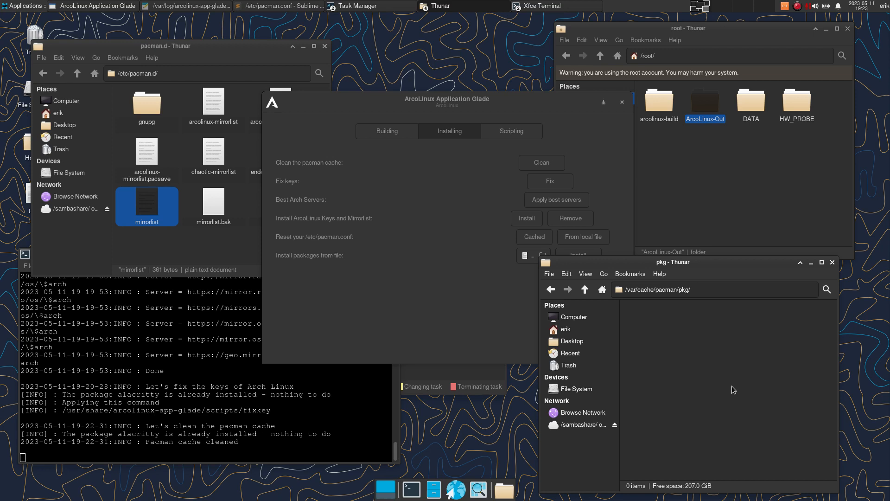
{"action": "left_click", "coordinate": [435, 325]}
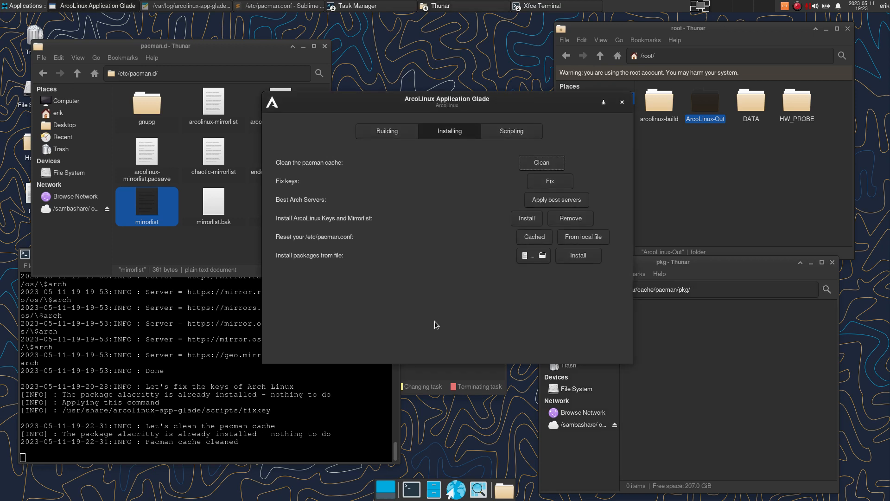
{"action": "left_click", "coordinate": [720, 356]}
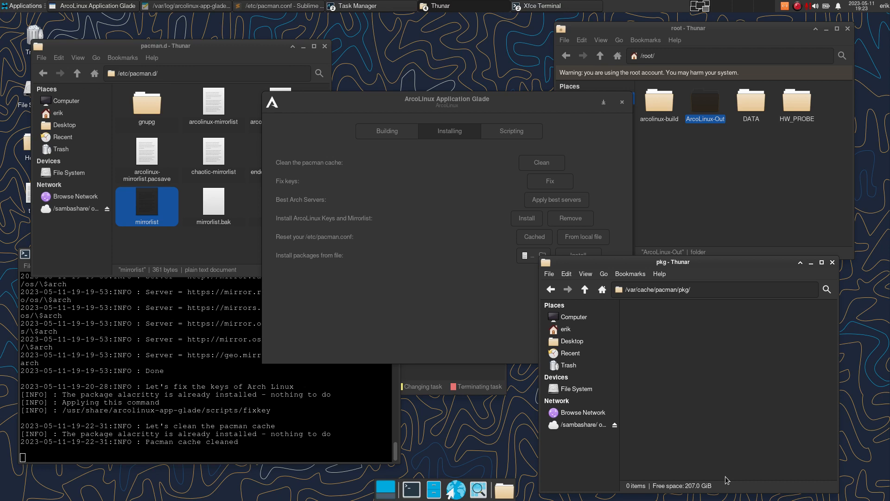
{"action": "left_click", "coordinate": [410, 361]}
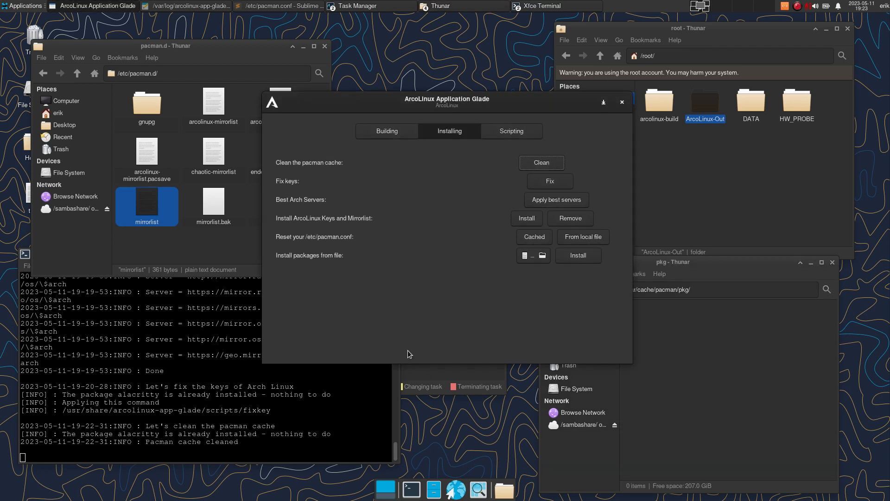
- Install the ArcoLinux nemesis scripts from the Scripting tab
{"action": "left_click", "coordinate": [522, 132]}
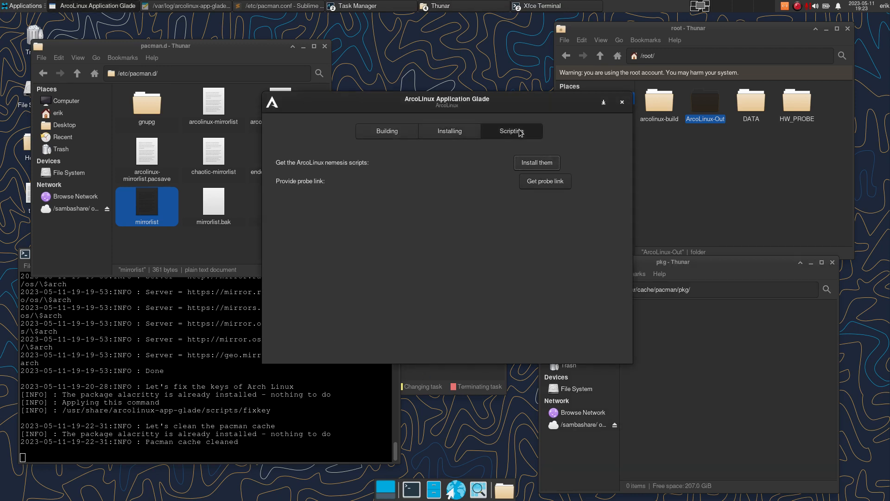
{"action": "left_click", "coordinate": [540, 167]}
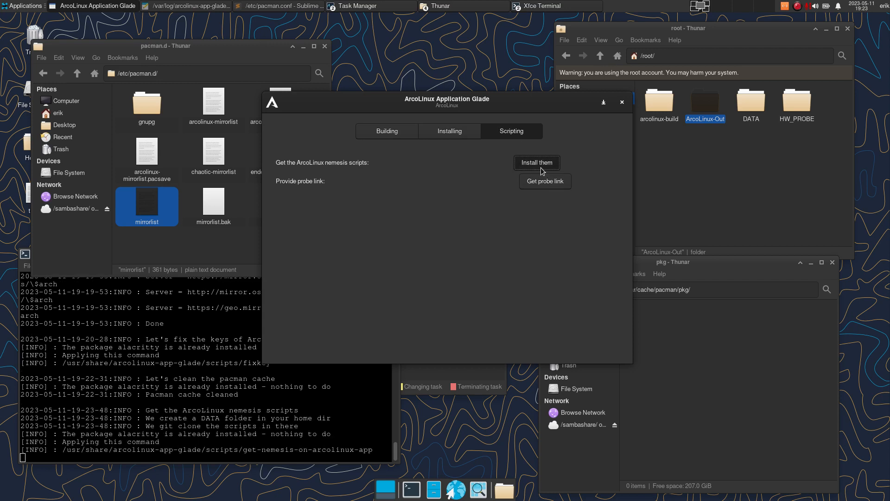
{"action": "left_click", "coordinate": [731, 178]}
{"action": "left_click", "coordinate": [588, 122]}
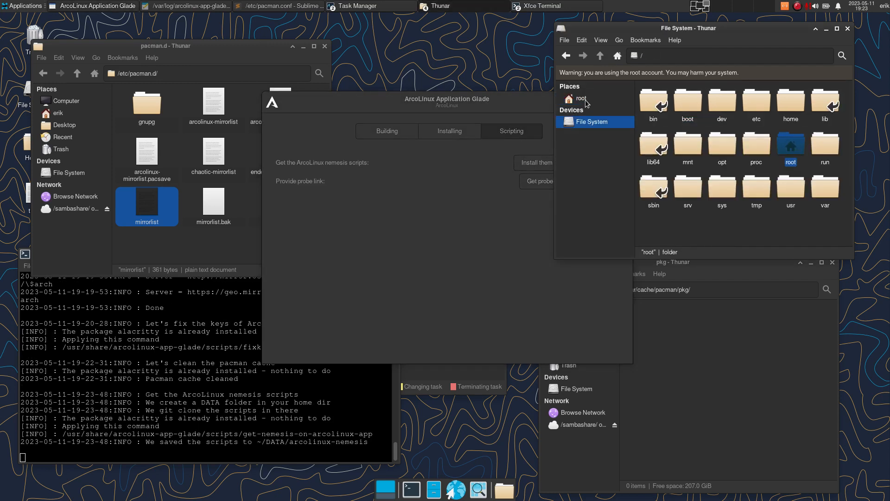
- Delete the arcolinux-nemesis folder from ~/DATA in Thunar
{"action": "left_click", "coordinate": [74, 113]}
{"action": "double_click", "coordinate": [214, 105]}
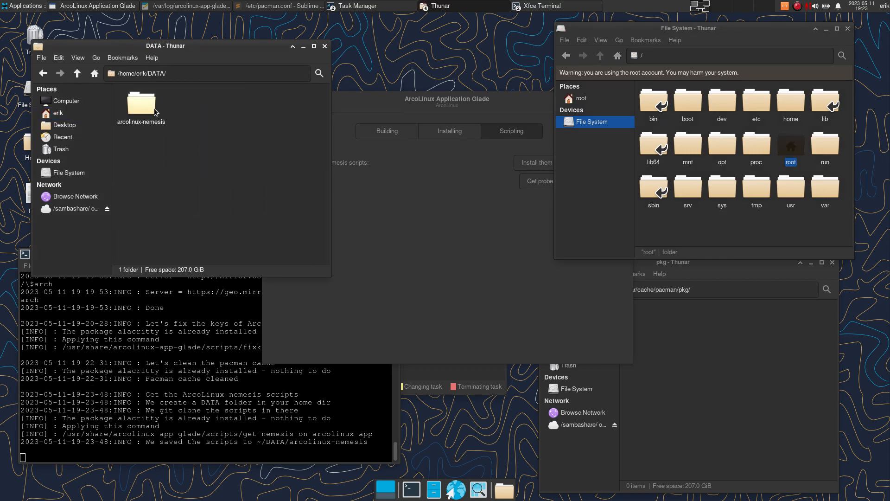
{"action": "left_click", "coordinate": [150, 109]}
{"action": "key", "text": "Delete"}
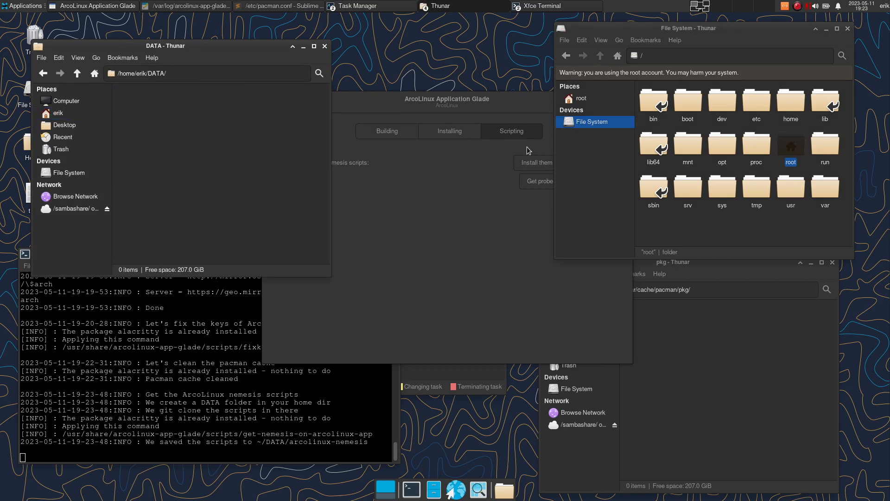
- Reinstall the nemesis scripts so arcolinux-nemesis reappears in ~/DATA
{"action": "left_click", "coordinate": [483, 167]}
{"action": "left_click", "coordinate": [531, 165]}
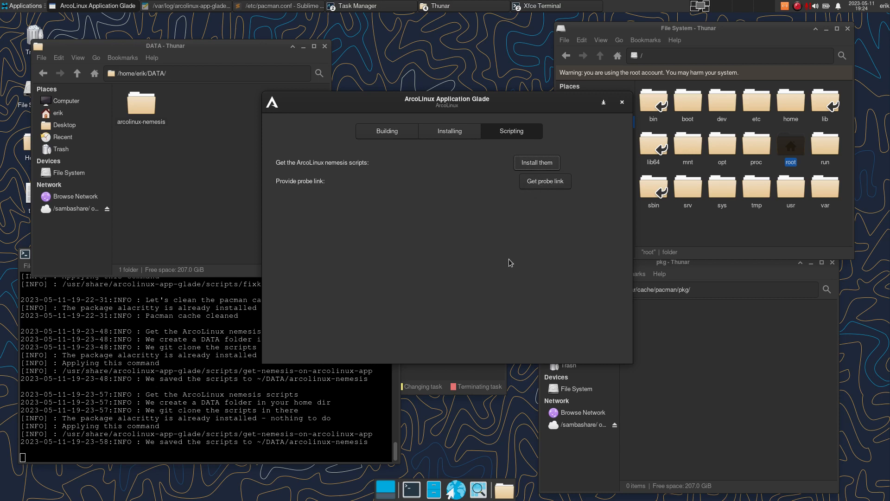
{"action": "left_click", "coordinate": [459, 132]}
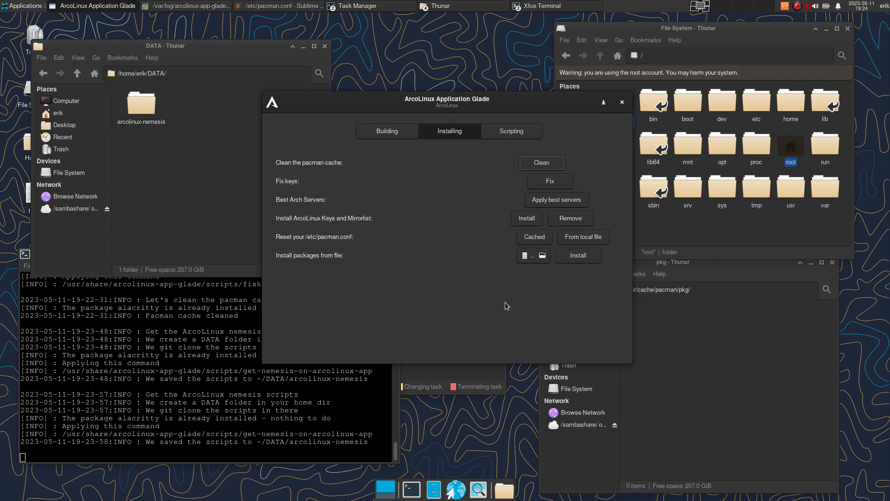
- Browse the Building, Installing and Scripting tabs to review the available tools
{"action": "left_click", "coordinate": [395, 134]}
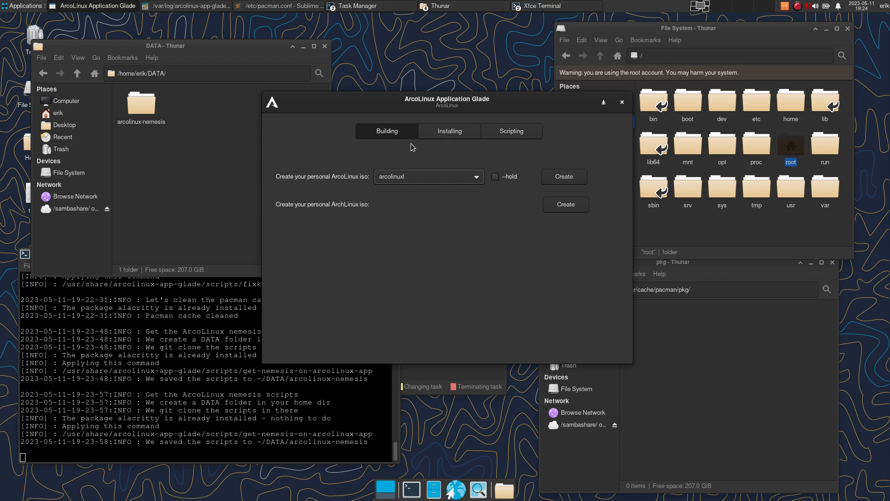
{"action": "left_click", "coordinate": [445, 131]}
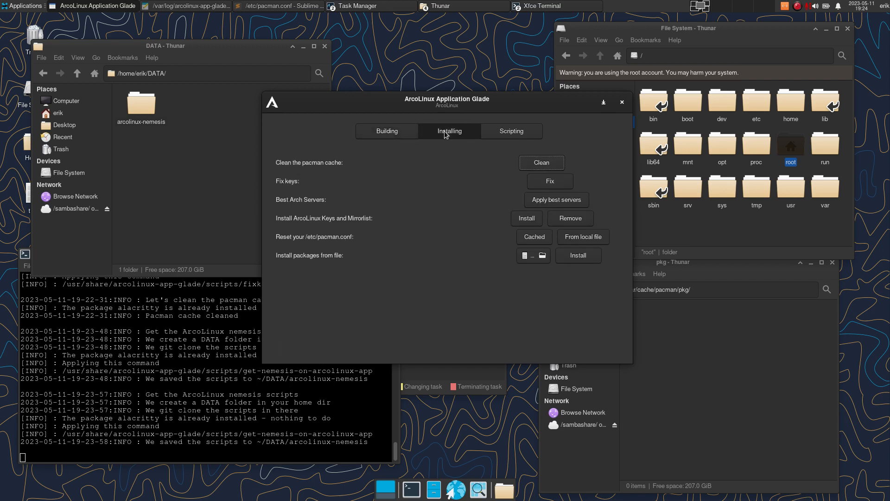
{"action": "left_click", "coordinate": [484, 134]}
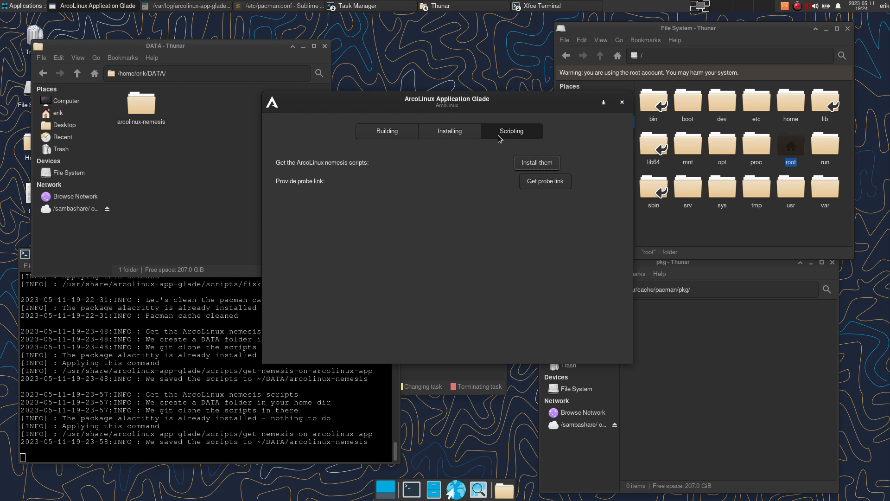
- Back on the Building tab, enable the --hold option for Alacritty beside the ArcoLinux iso Create button
{"action": "left_click", "coordinate": [395, 133]}
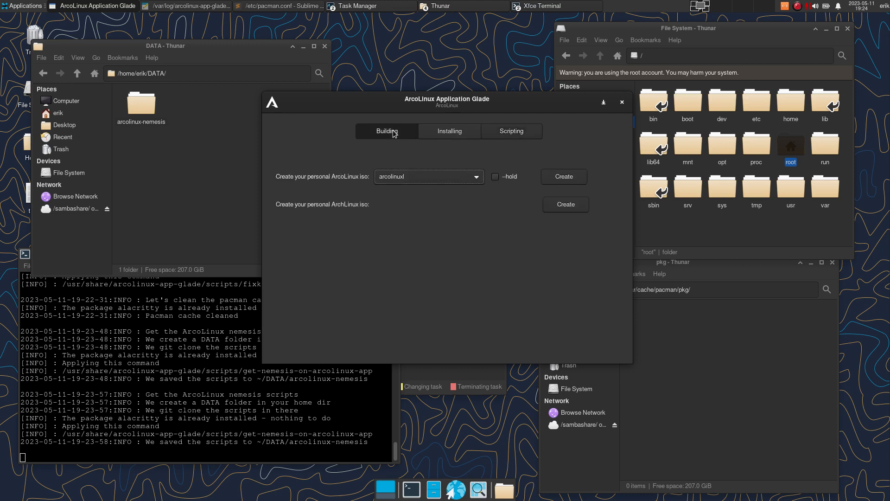
{"action": "left_click", "coordinate": [496, 177]}
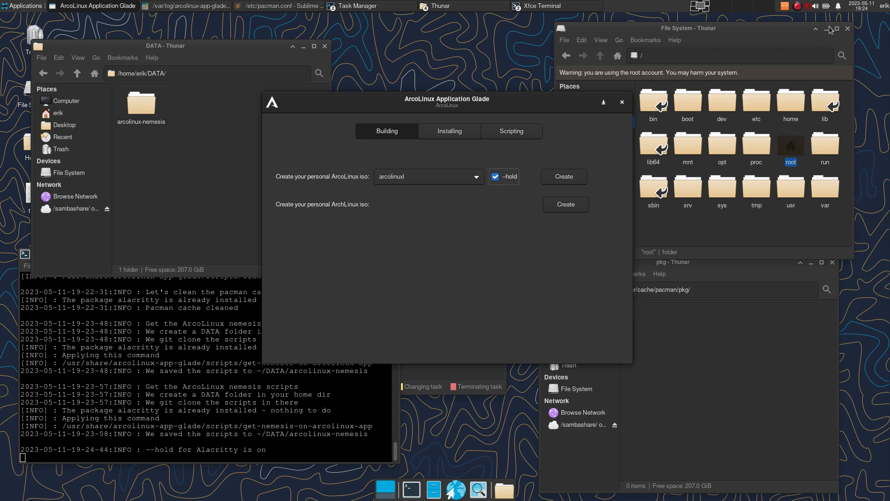
{"action": "left_click", "coordinate": [798, 7]}
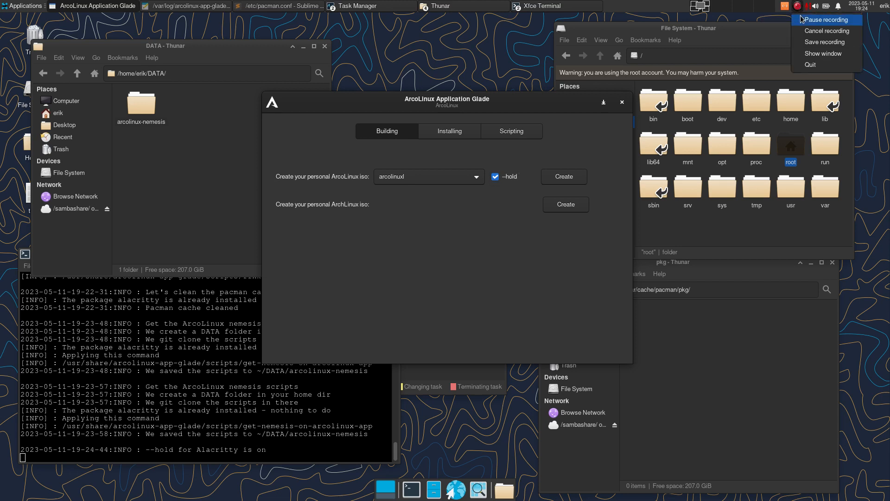